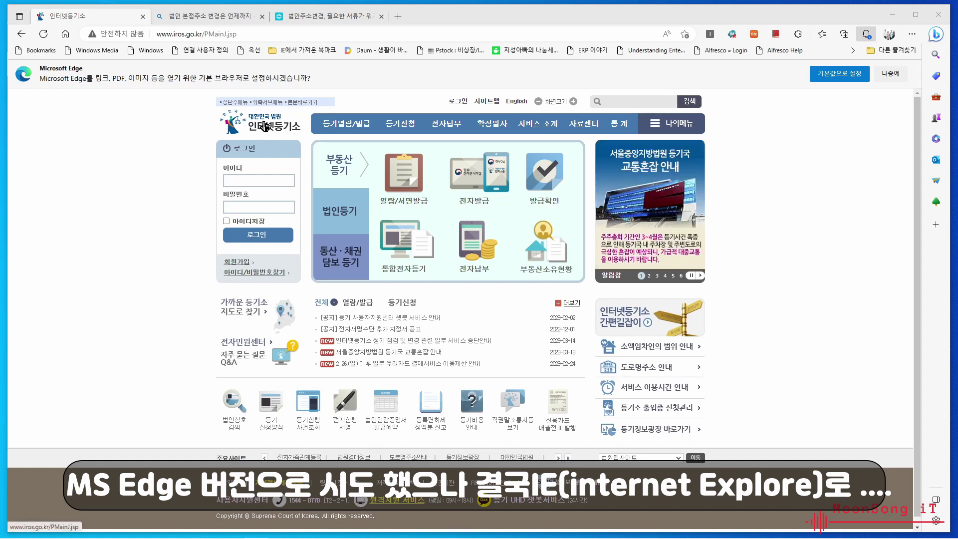
- Show the 법인등기 section on the main page, listing 전자신청, e-Form신청 and 전자납부
{"action": "left_click", "coordinate": [200, 34]}
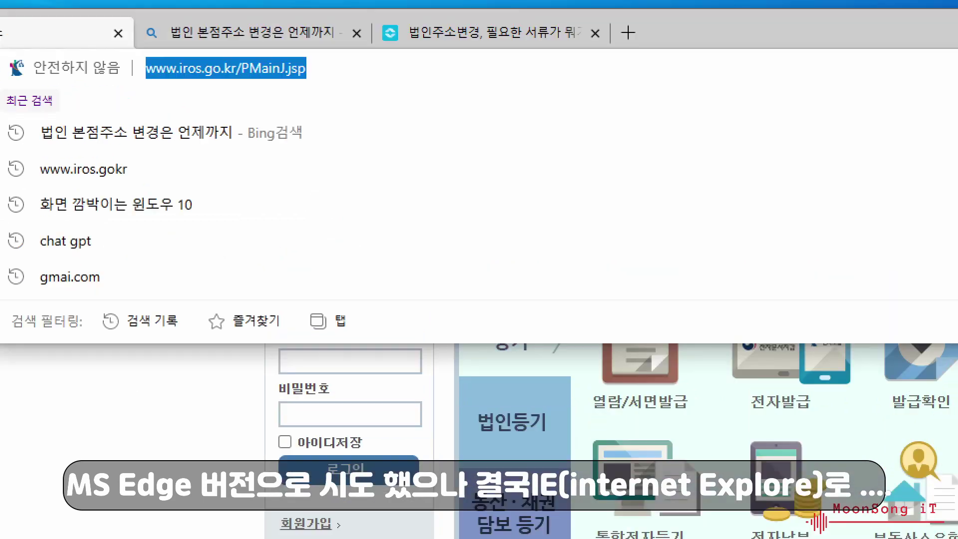
{"action": "key", "text": "Escape"}
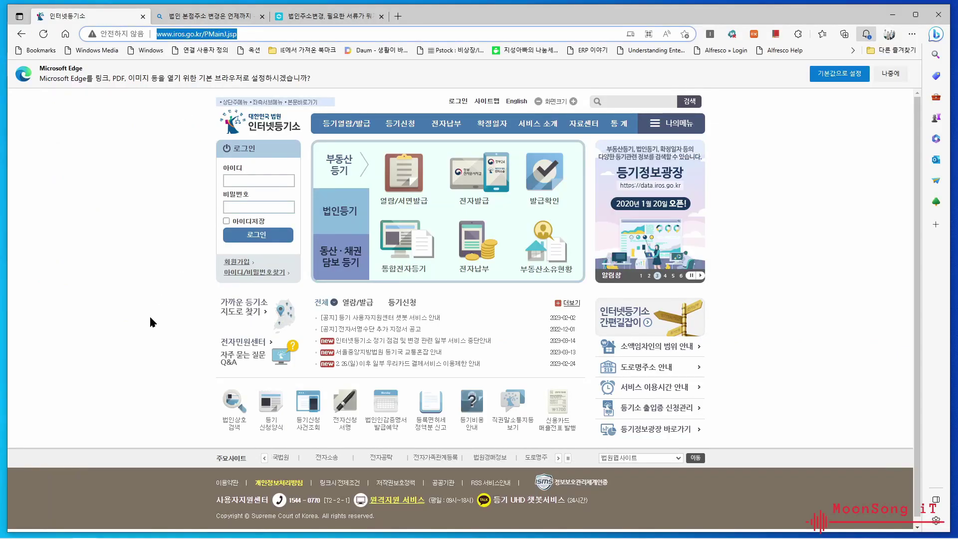
{"action": "left_click", "coordinate": [350, 213]}
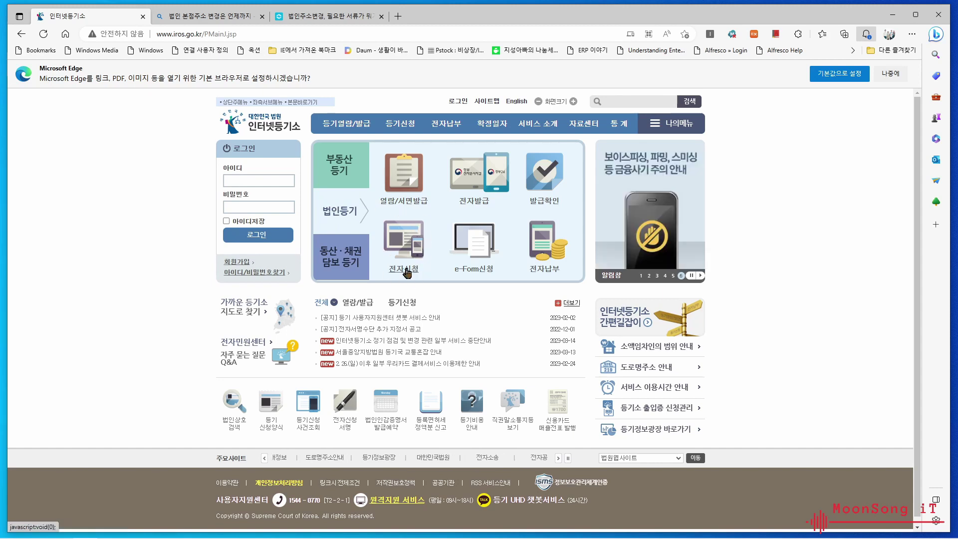
- Go to corporate 전자신청 and its 신청서작성 및 제출 page
{"action": "left_click", "coordinate": [404, 237]}
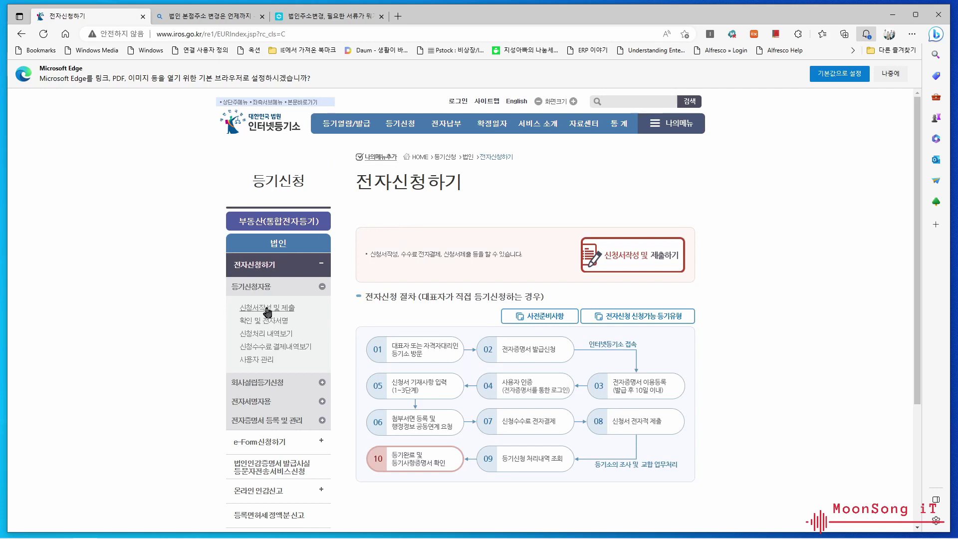
{"action": "mouse_move", "coordinate": [346, 123]}
{"action": "left_click", "coordinate": [262, 309]}
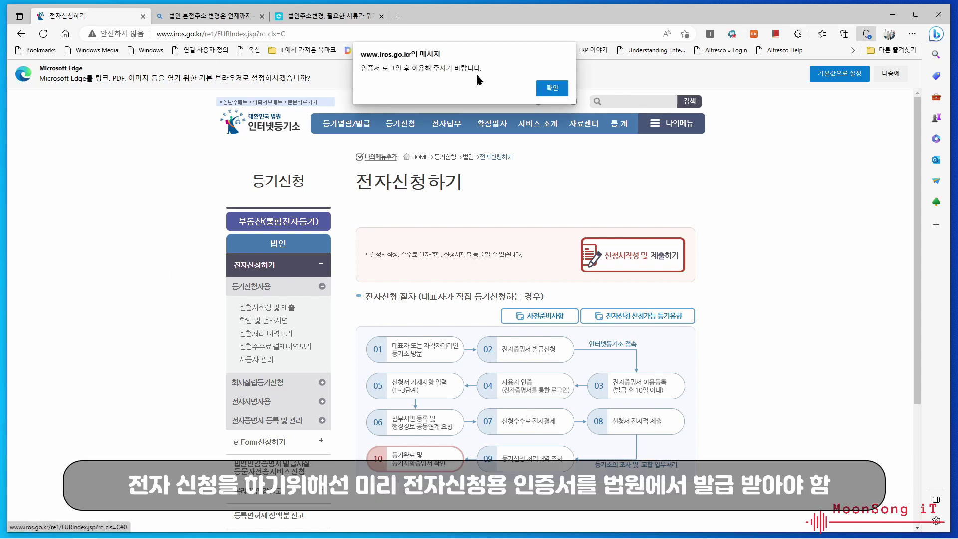
- Log in as an electronic application user with the certificate on the removable disk
{"action": "left_click", "coordinate": [552, 88]}
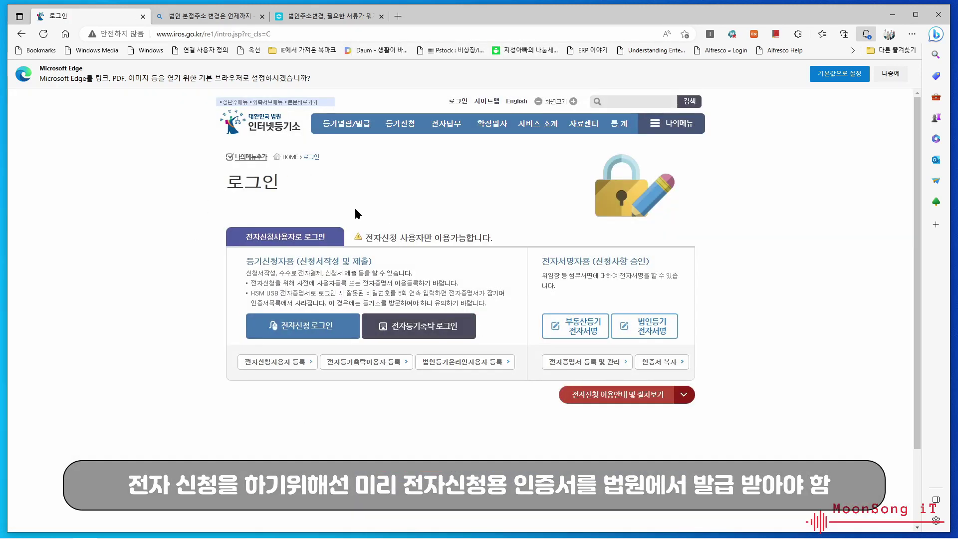
{"action": "left_click", "coordinate": [309, 330]}
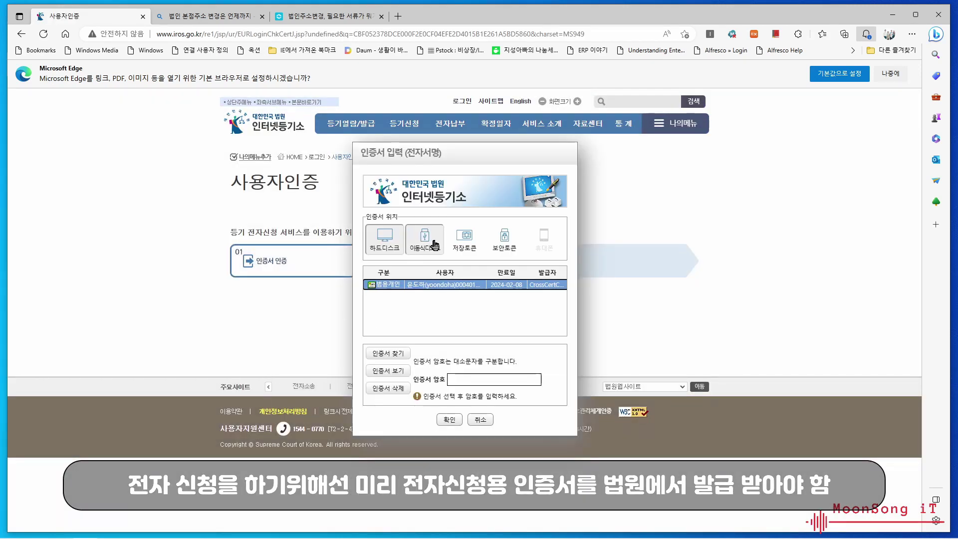
{"action": "left_click", "coordinate": [435, 244]}
{"action": "left_click", "coordinate": [433, 279]}
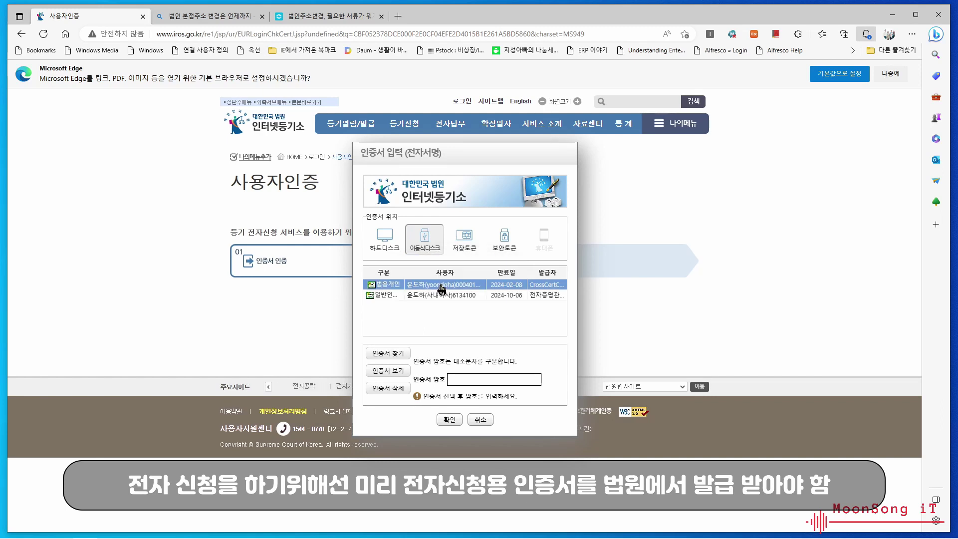
{"action": "left_click", "coordinate": [440, 295]}
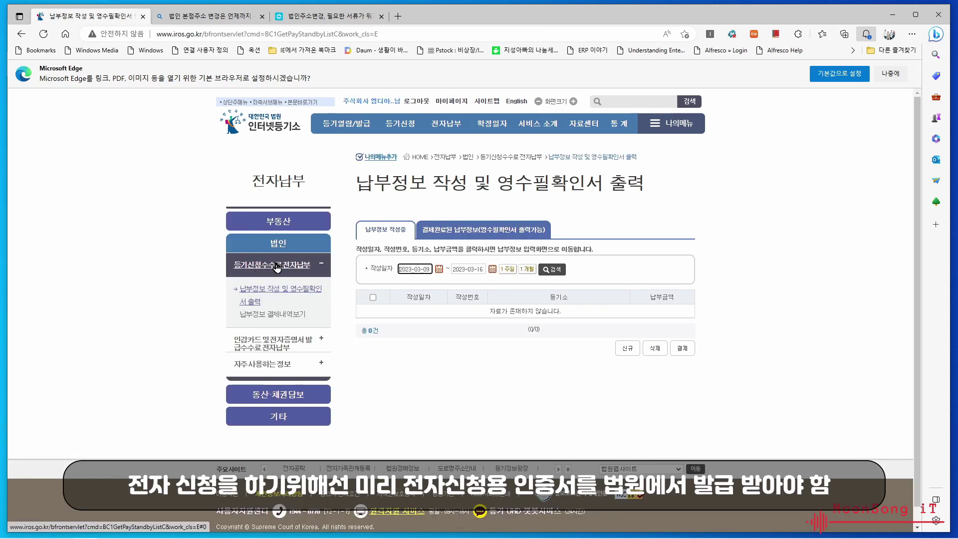
- Open 법인 > 전자신청하기 > 신청서작성 및 제출 to list the draft applications
{"action": "left_click", "coordinate": [283, 264]}
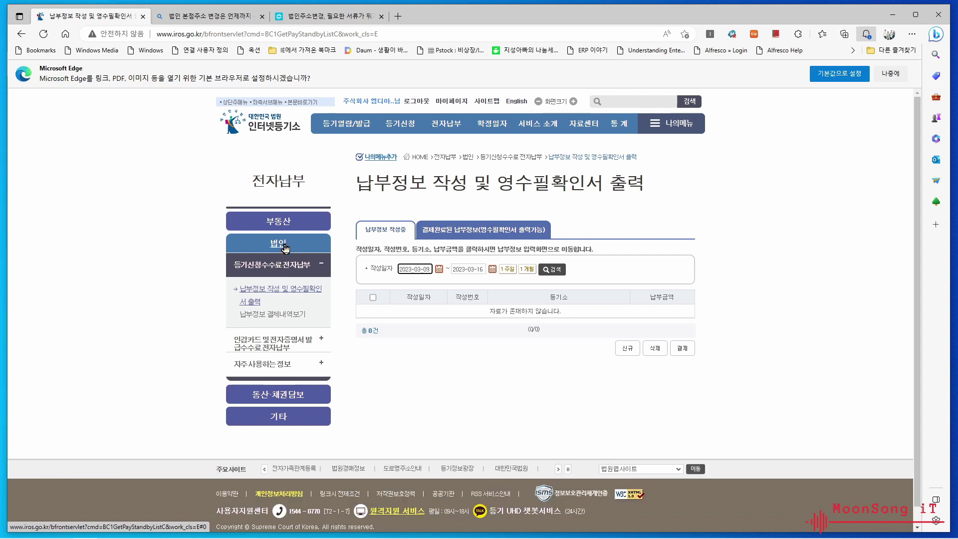
{"action": "left_click", "coordinate": [283, 248]}
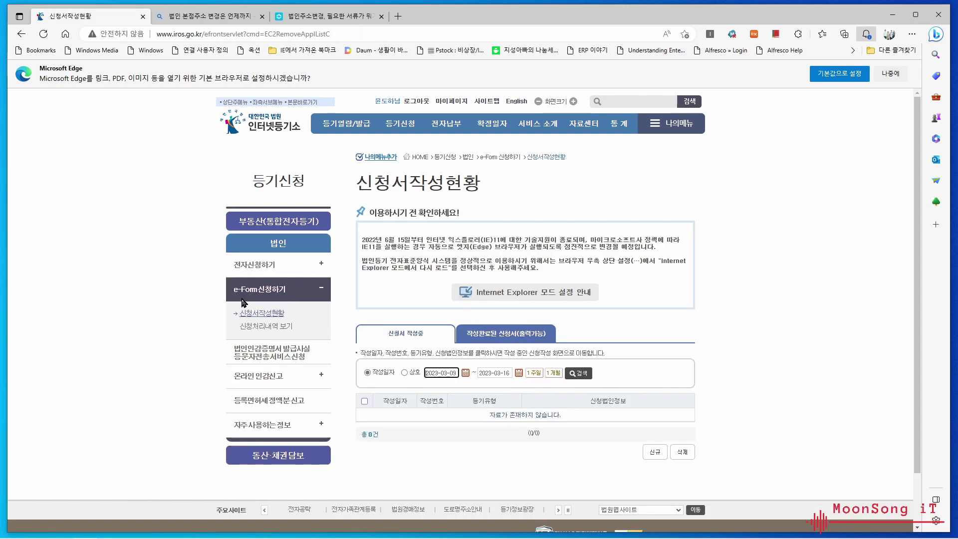
{"action": "left_click", "coordinate": [253, 264]}
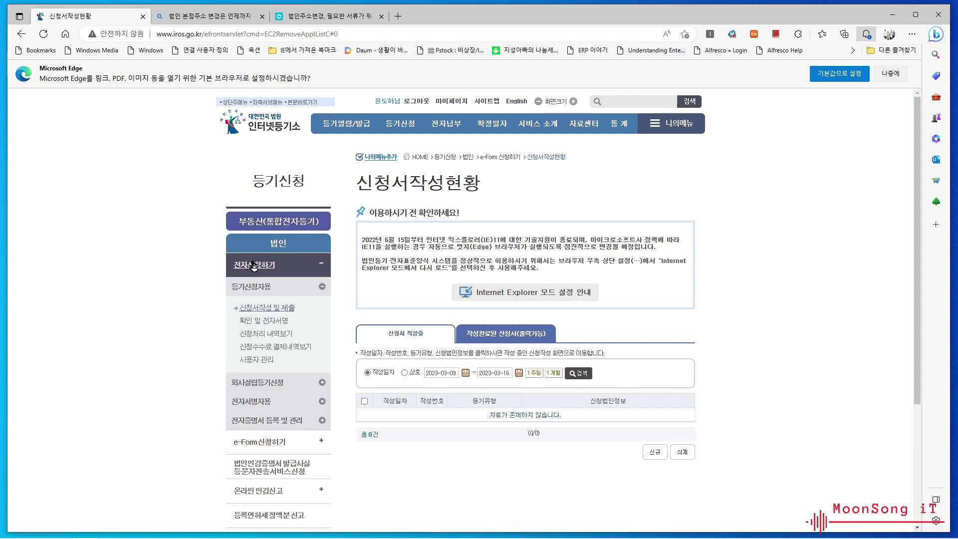
{"action": "left_click", "coordinate": [261, 309]}
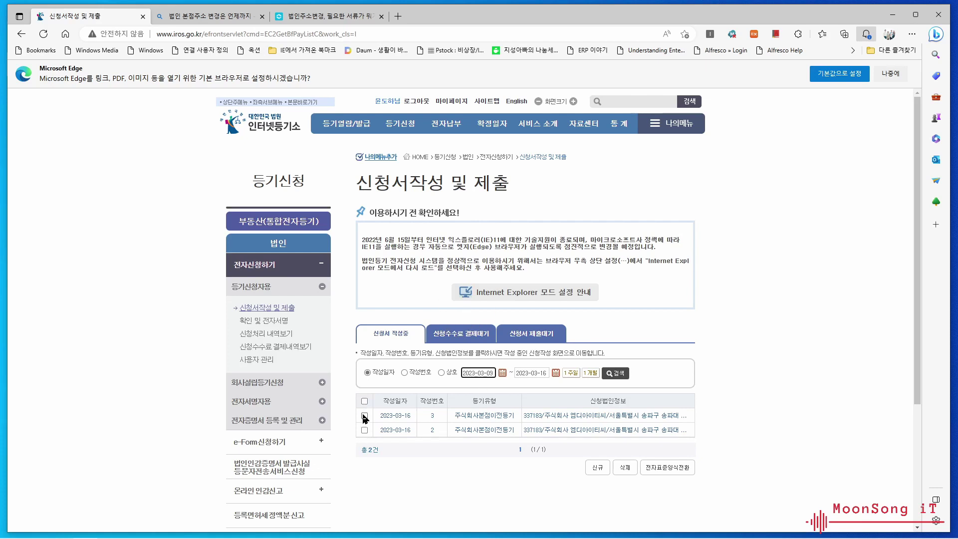
- Select and delete the two 주식회사본점이전등기 drafts, confirming the deletion
{"action": "left_click", "coordinate": [364, 415]}
{"action": "left_click", "coordinate": [624, 468]}
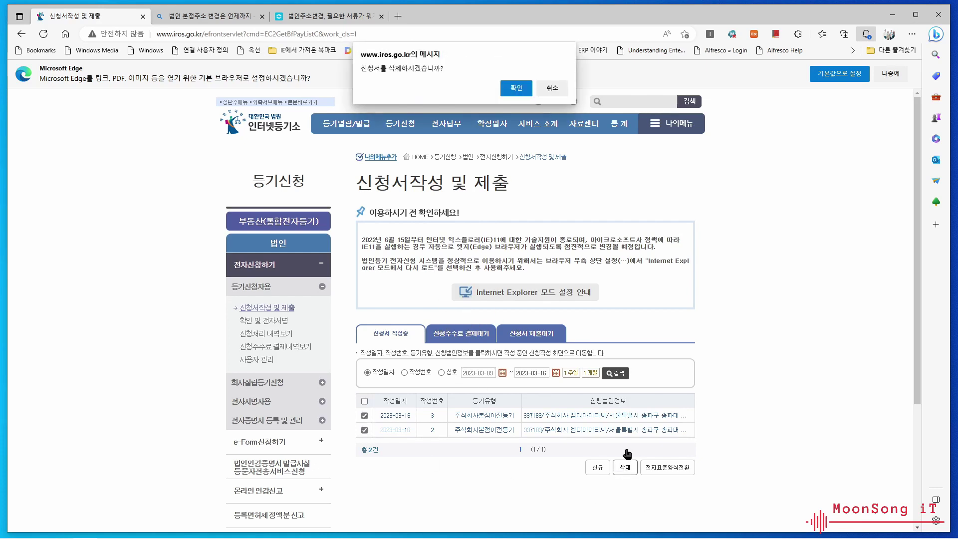
{"action": "left_click", "coordinate": [516, 88]}
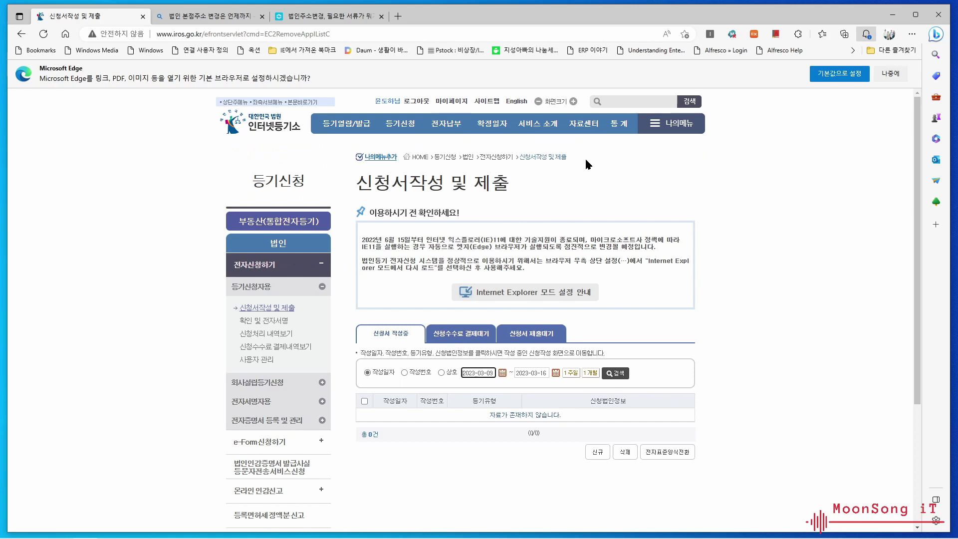
{"action": "mouse_move", "coordinate": [560, 145]}
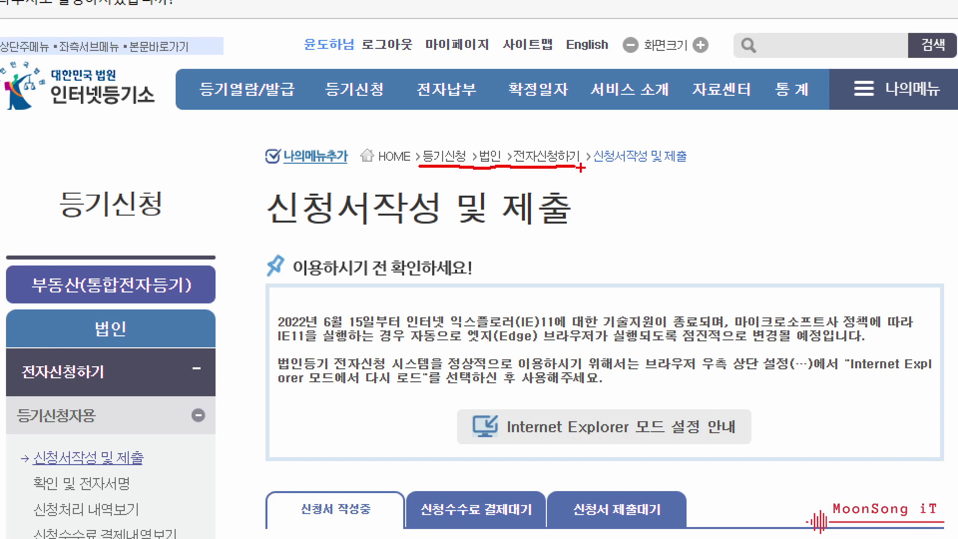
{"action": "mouse_move", "coordinate": [592, 169]}
{"action": "left_mouse_down"}
{"action": "mouse_move", "coordinate": [569, 187]}
{"action": "mouse_move", "coordinate": [497, 125]}
{"action": "mouse_move", "coordinate": [604, 158]}
{"action": "mouse_move", "coordinate": [585, 192]}
{"action": "left_mouse_up"}
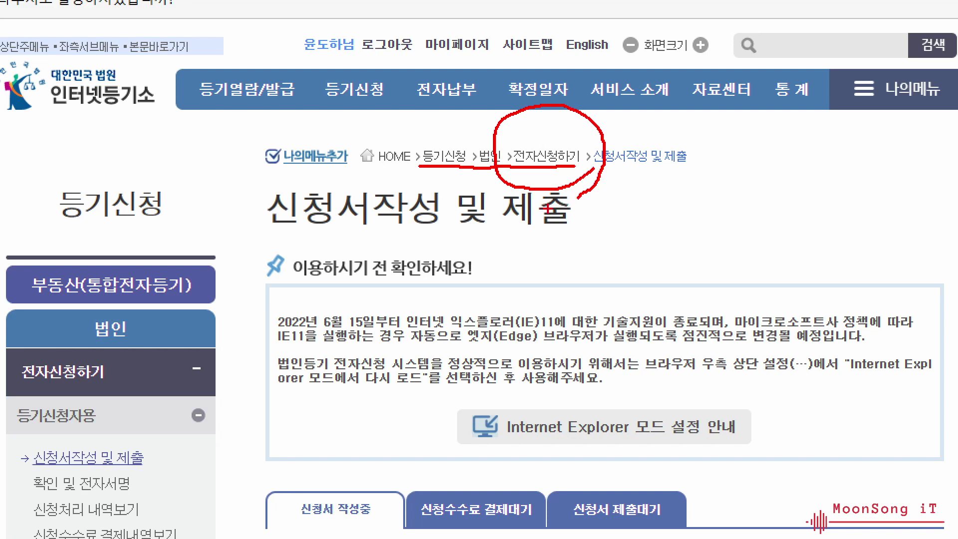
{"action": "left_click_drag", "start_coordinate": [586, 165], "coordinate": [587, 173]}
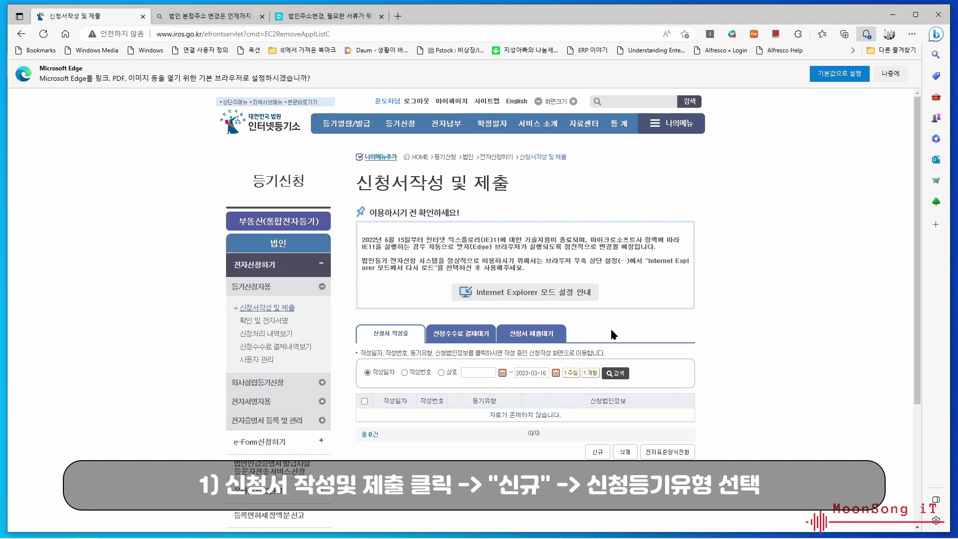
- Start a new registration application with 법인구분 set to 주식회사
{"action": "left_click", "coordinate": [597, 452]}
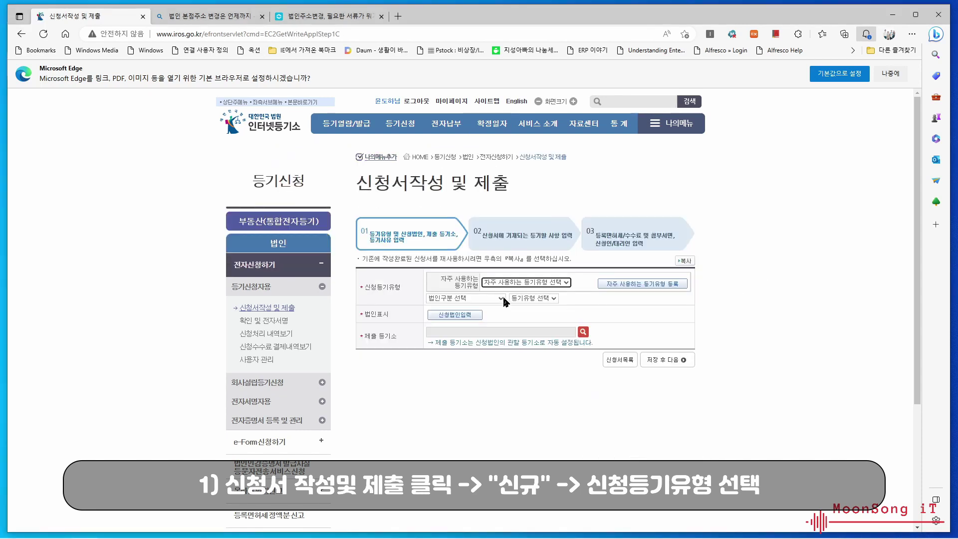
{"action": "left_click", "coordinate": [499, 298]}
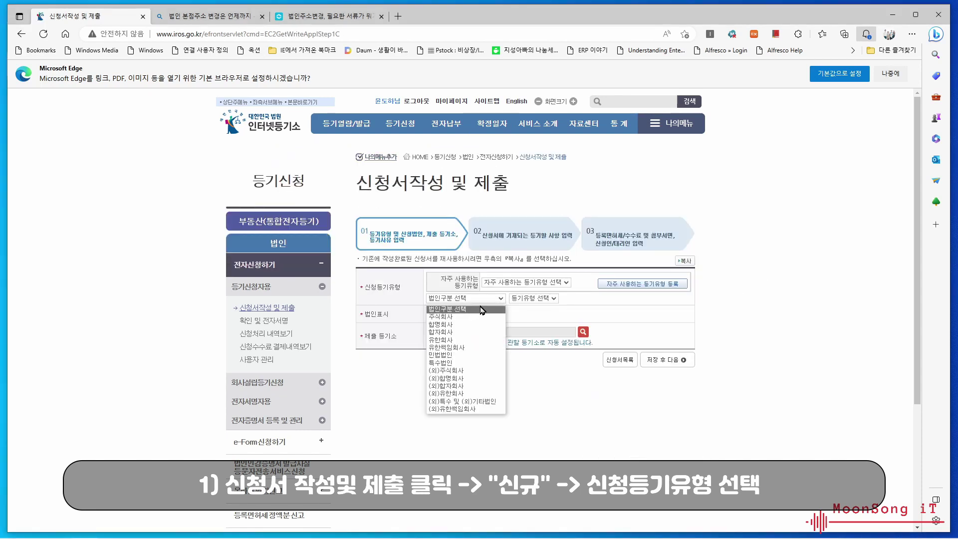
{"action": "left_click", "coordinate": [453, 317]}
{"action": "left_click", "coordinate": [566, 299]}
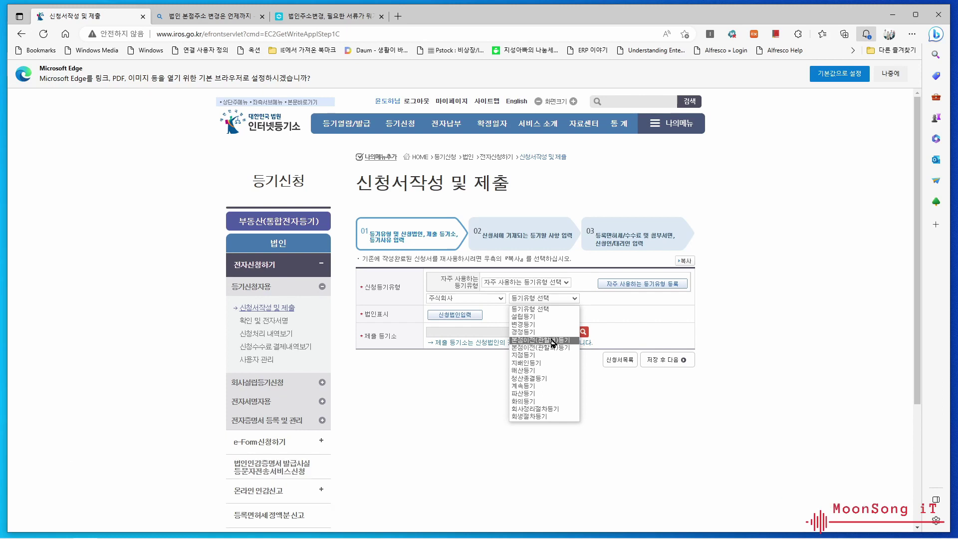
- Choose 본점이전(관할내)등기, reason 본점이전, and type the detailed reason dated 2023년 2월 15일
{"action": "left_click", "coordinate": [553, 341]}
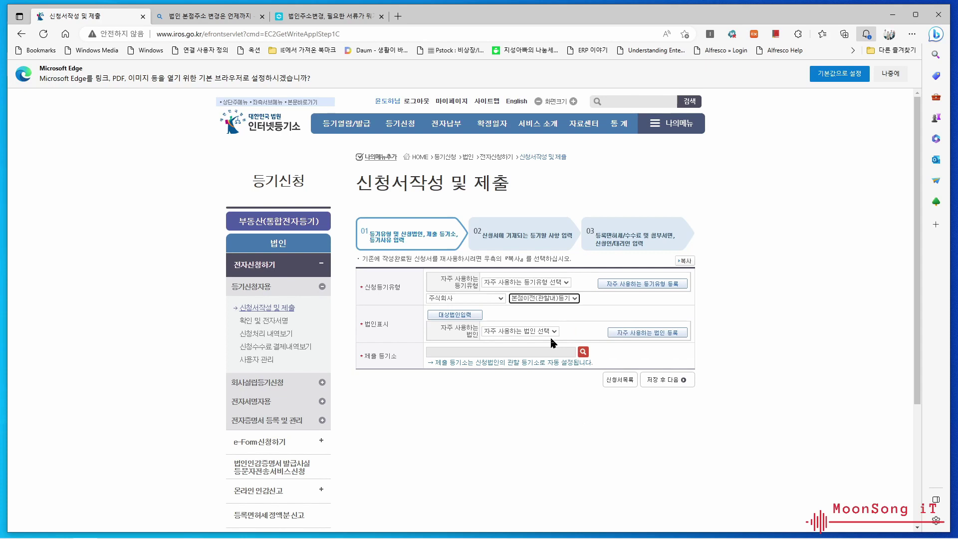
{"action": "scroll", "coordinate": [523, 372], "scroll_direction": "down", "scroll_amount": 3}
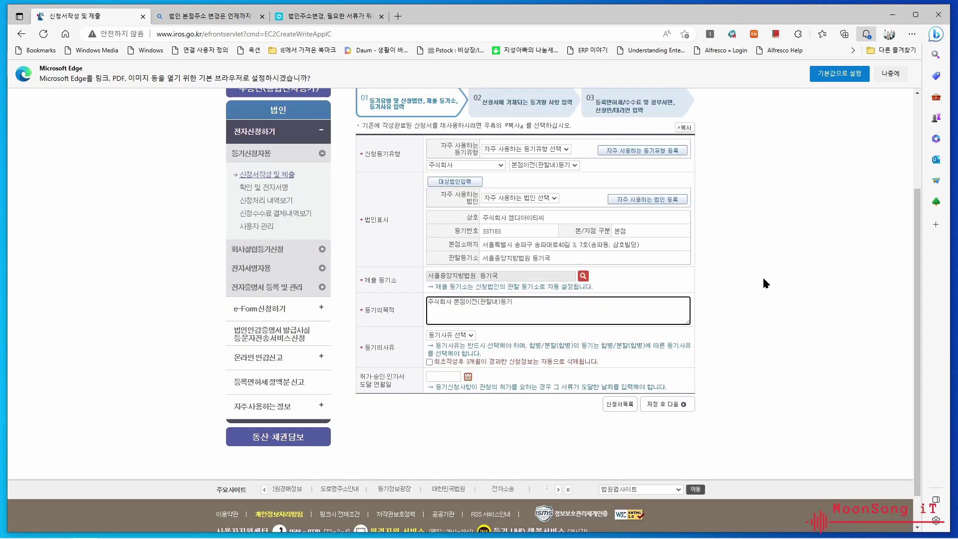
{"action": "left_click", "coordinate": [470, 339]}
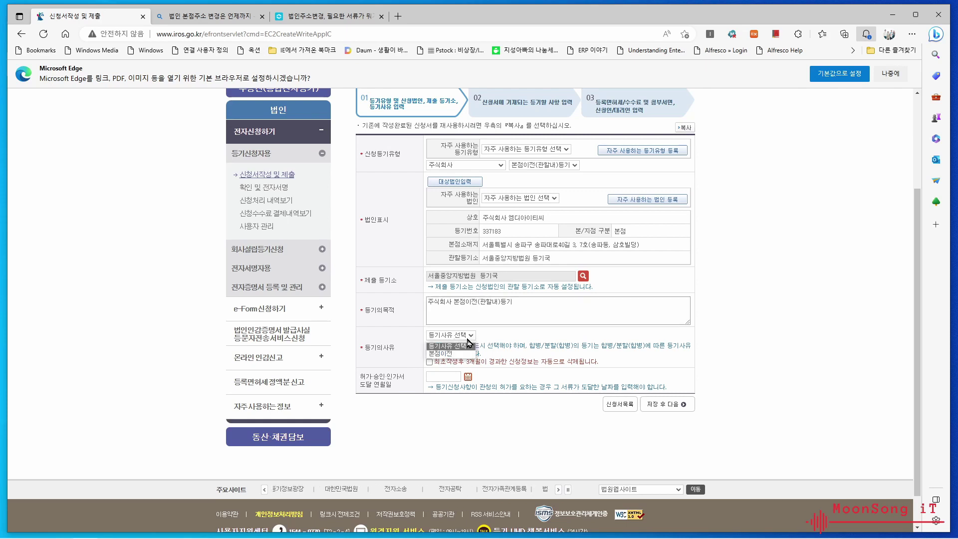
{"action": "left_click", "coordinate": [459, 352]}
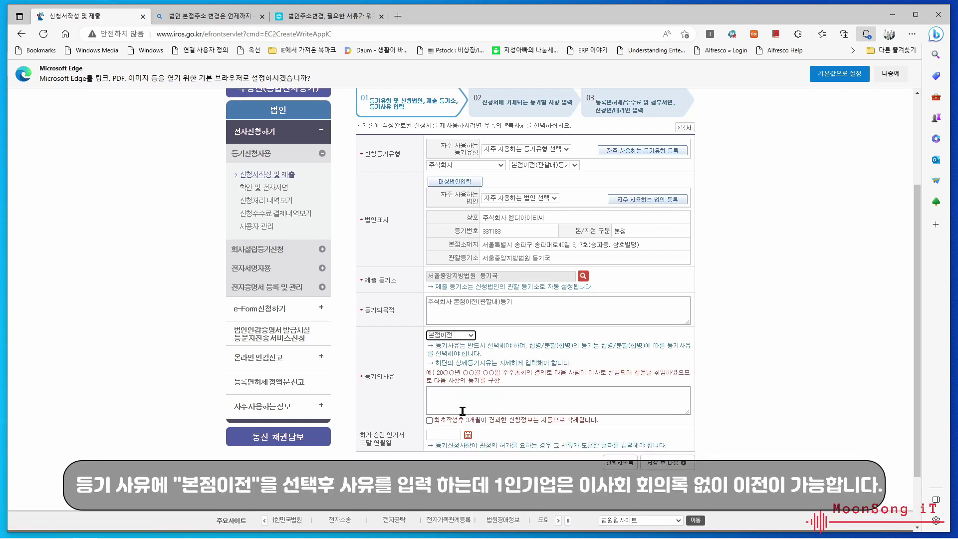
{"action": "left_click", "coordinate": [449, 399]}
{"action": "type", "text": "20"}
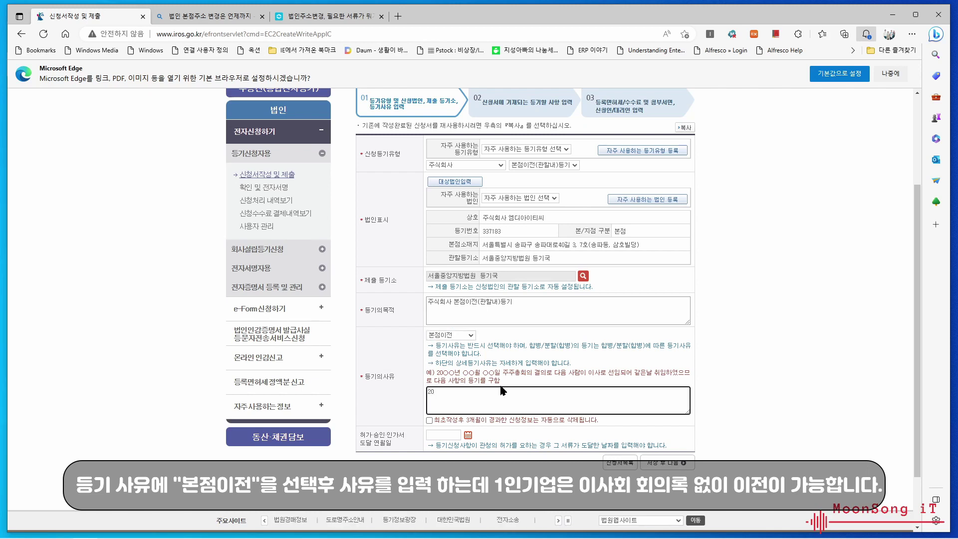
{"action": "type", "text": "23년 2월 15일 사내이사 결정하"}
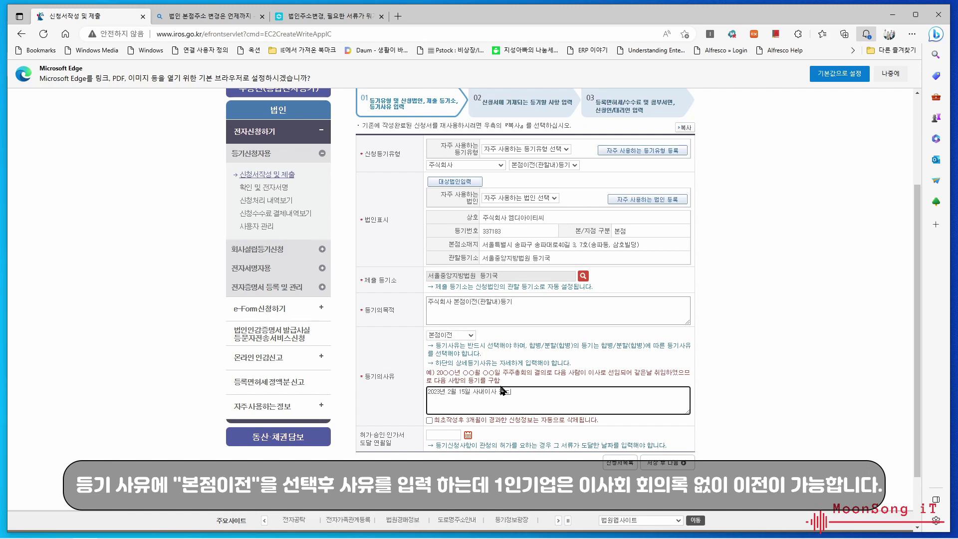
{"action": "type", "text": "의 결의로 되"}
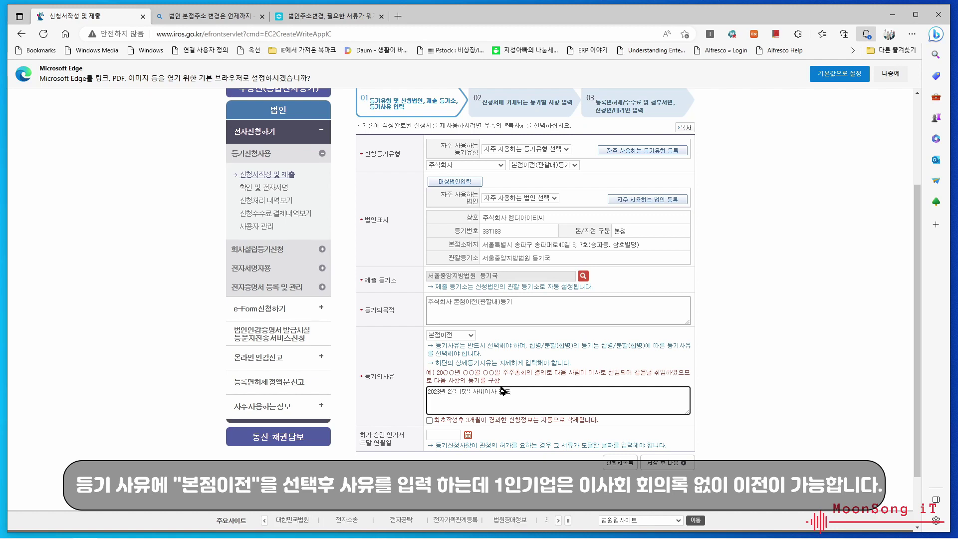
{"action": "type", "text": "일에 본점을 인전하기로 하여"}
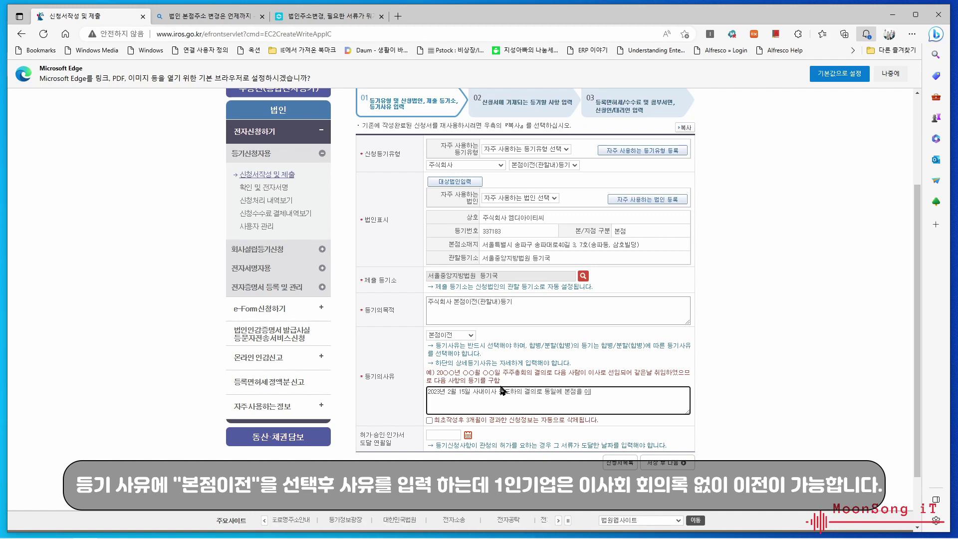
{"action": "type", "text": " 같은날 이전등하였으므로 다음사항의 등"}
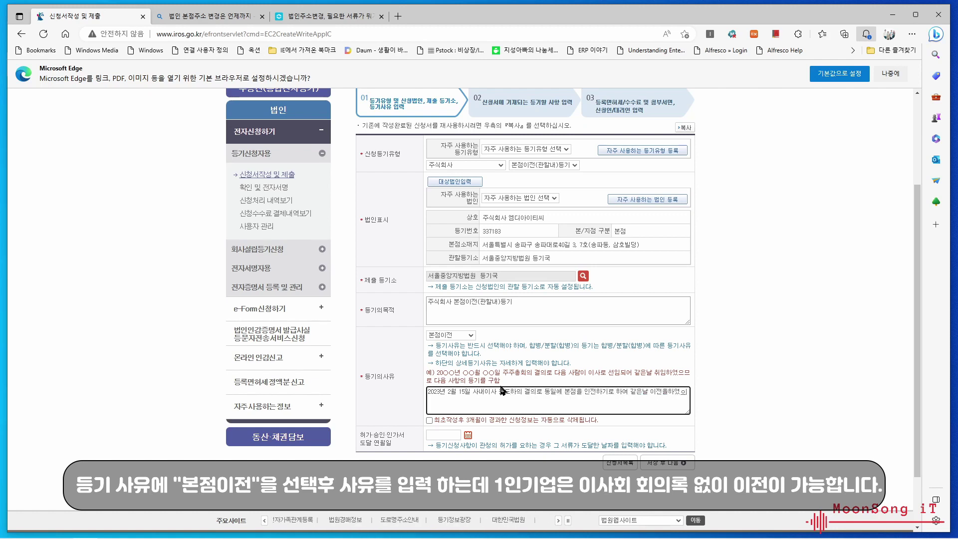
{"action": "type", "text": "기를 구함"}
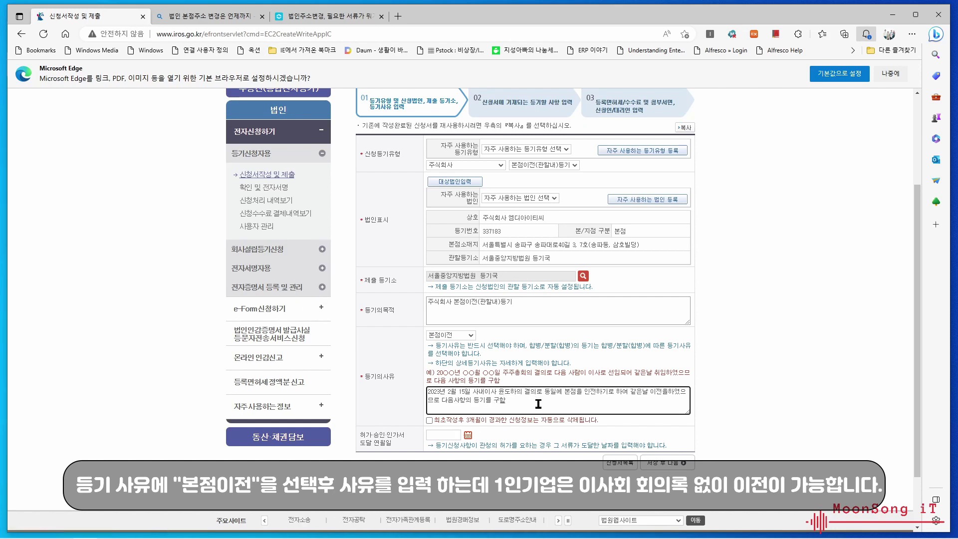
- Switch to the HELP ME blog article on corporate address-change documents and read through it
{"action": "left_click", "coordinate": [342, 16]}
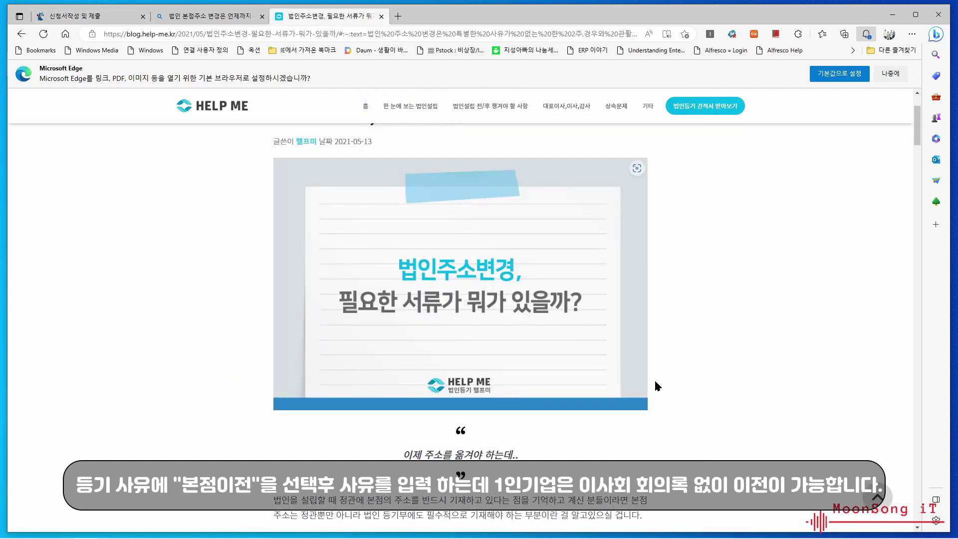
{"action": "scroll", "coordinate": [678, 328], "scroll_direction": "down", "scroll_amount": 2}
{"action": "scroll", "coordinate": [679, 335], "scroll_direction": "down", "scroll_amount": 3}
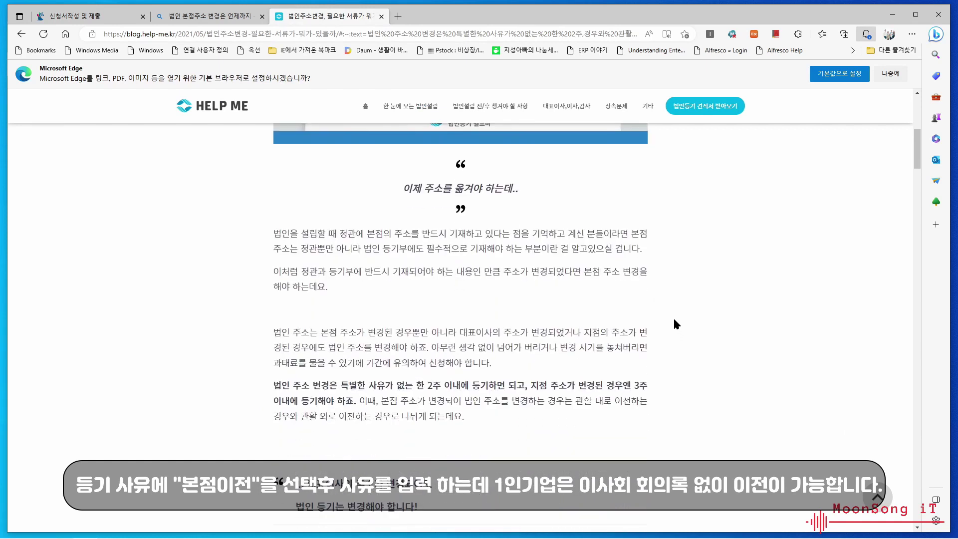
{"action": "scroll", "coordinate": [675, 324], "scroll_direction": "down", "scroll_amount": 1}
{"action": "scroll", "coordinate": [671, 323], "scroll_direction": "down", "scroll_amount": 3}
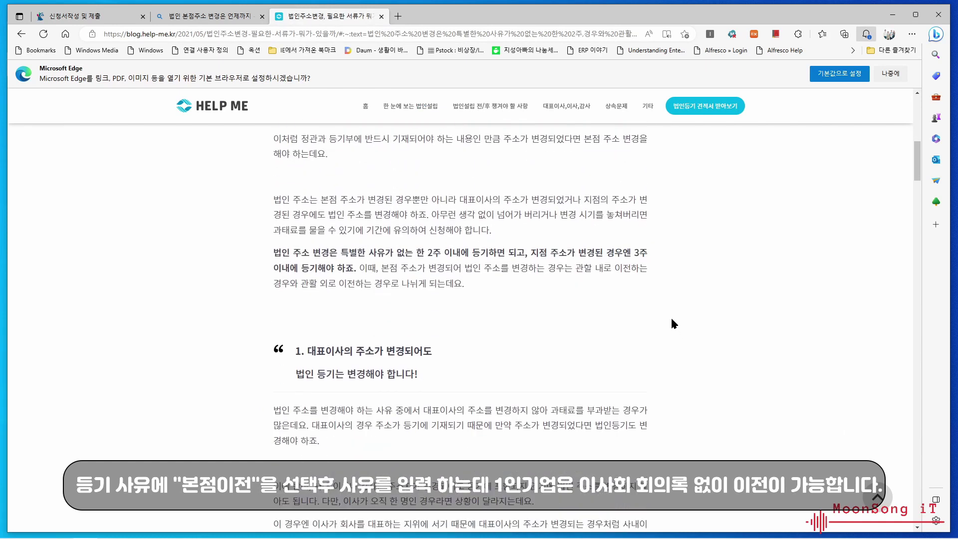
{"action": "scroll", "coordinate": [672, 324], "scroll_direction": "down", "scroll_amount": 2}
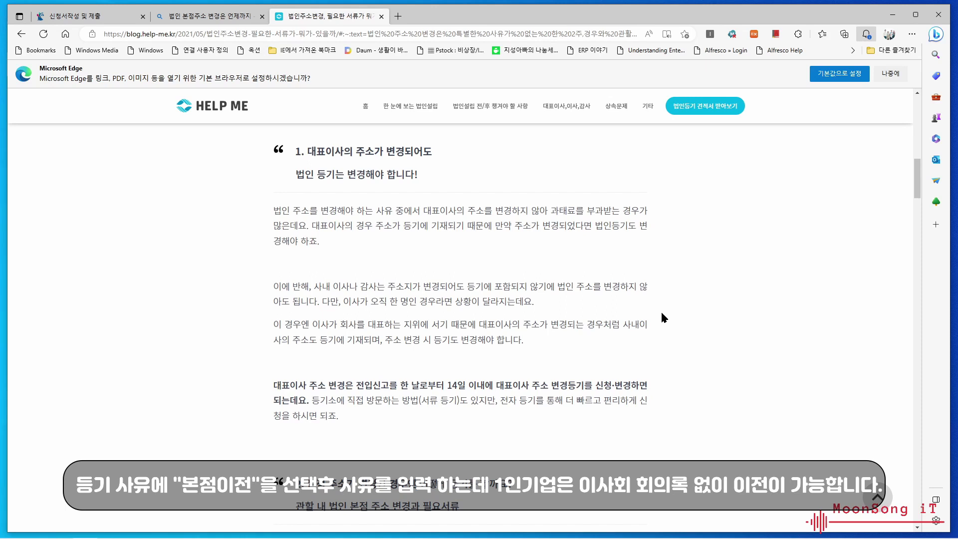
{"action": "scroll", "coordinate": [654, 319], "scroll_direction": "down", "scroll_amount": 3}
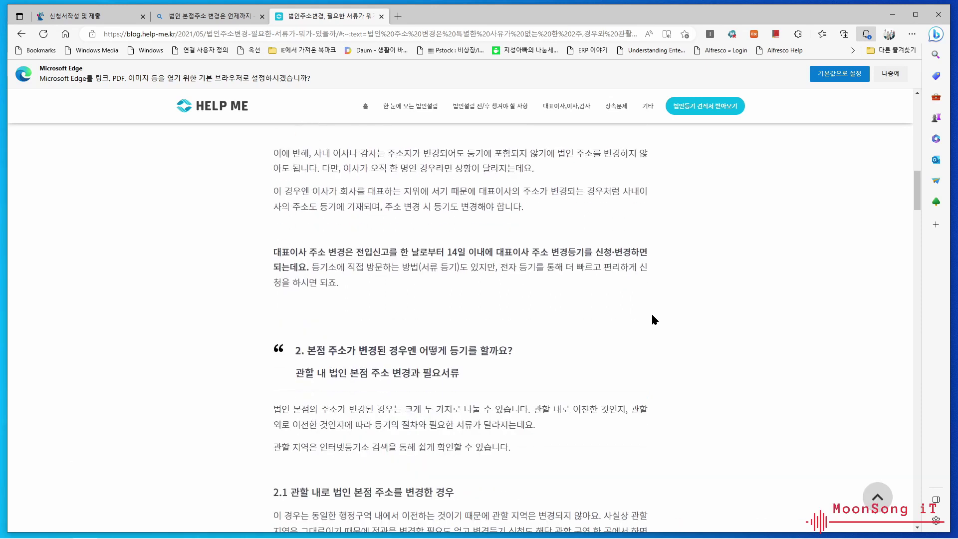
{"action": "scroll", "coordinate": [652, 316], "scroll_direction": "up", "scroll_amount": 6}
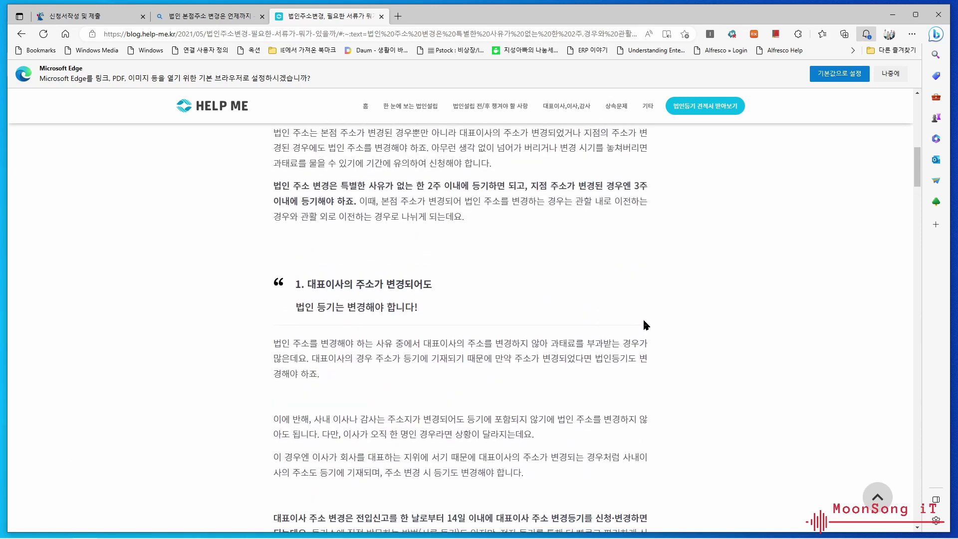
{"action": "scroll", "coordinate": [644, 325], "scroll_direction": "down", "scroll_amount": 8}
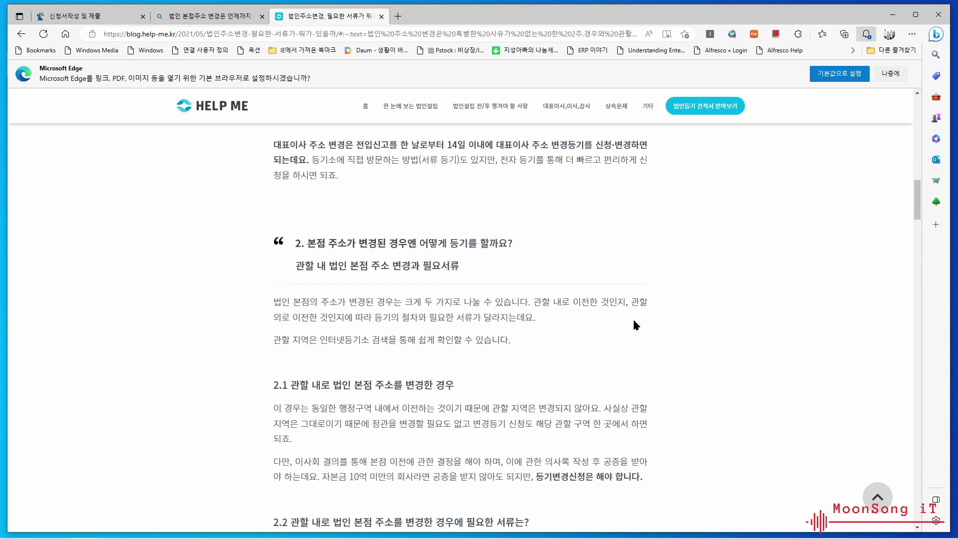
{"action": "scroll", "coordinate": [648, 325], "scroll_direction": "up", "scroll_amount": 13}
{"action": "scroll", "coordinate": [661, 325], "scroll_direction": "up", "scroll_amount": 6}
{"action": "scroll", "coordinate": [654, 325], "scroll_direction": "down", "scroll_amount": 3}
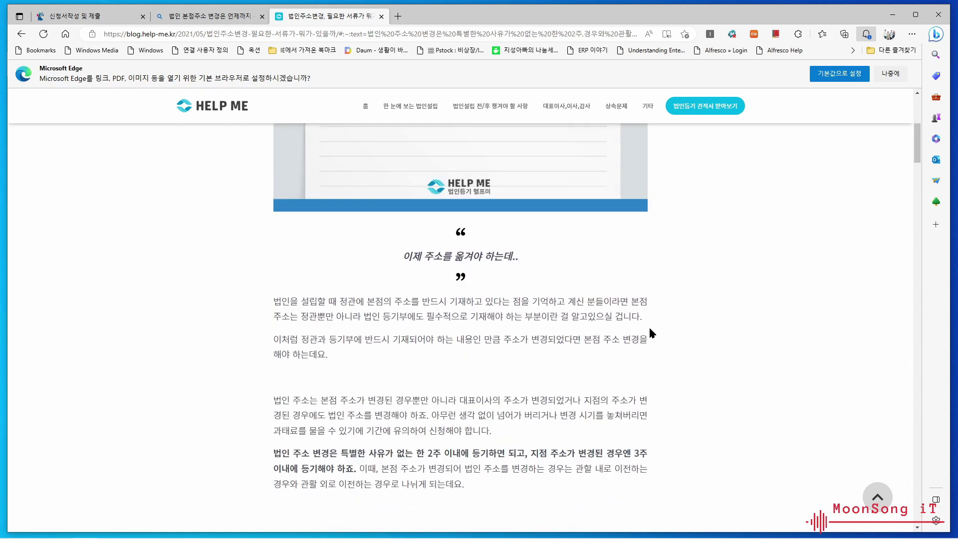
{"action": "scroll", "coordinate": [650, 331], "scroll_direction": "down", "scroll_amount": 10}
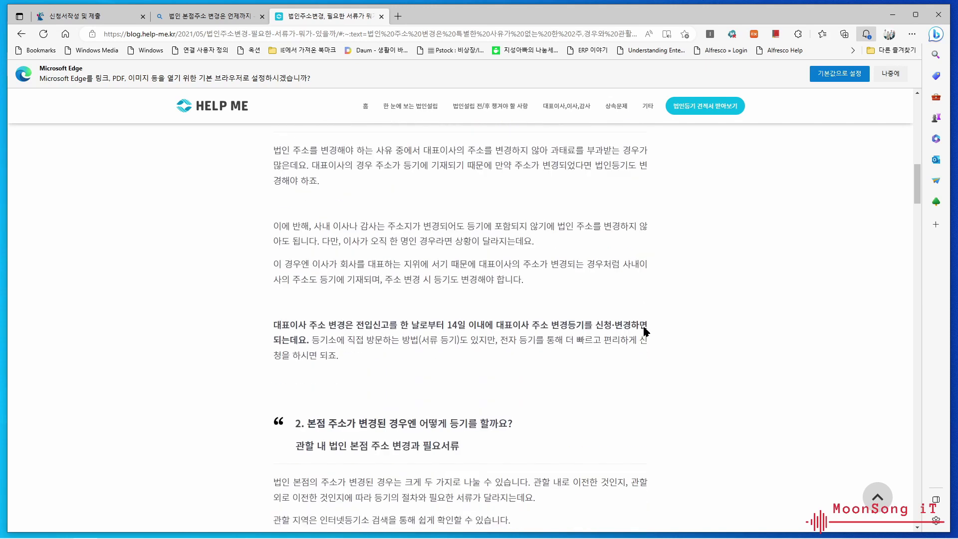
{"action": "scroll", "coordinate": [644, 330], "scroll_direction": "down", "scroll_amount": 10}
{"action": "scroll", "coordinate": [666, 339], "scroll_direction": "up", "scroll_amount": 20}
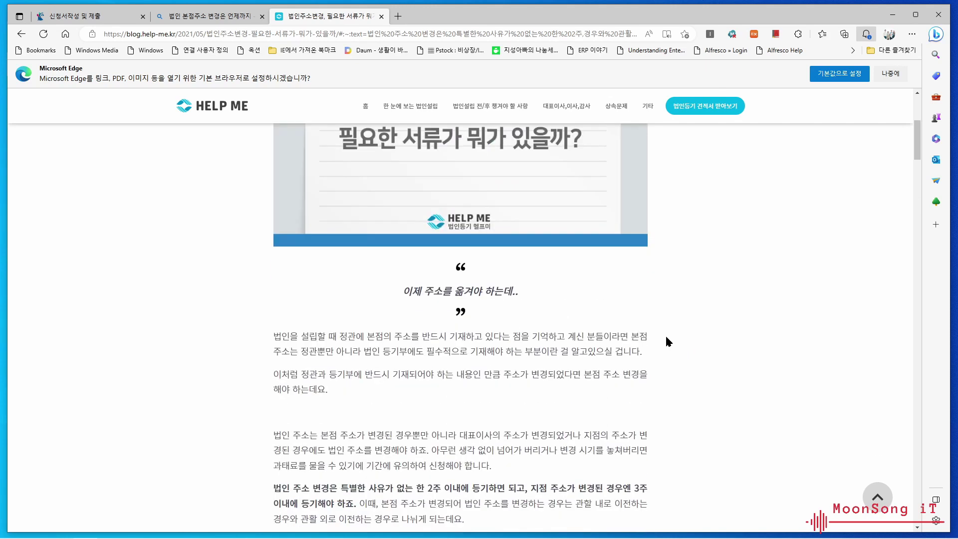
{"action": "scroll", "coordinate": [694, 339], "scroll_direction": "down", "scroll_amount": 4}
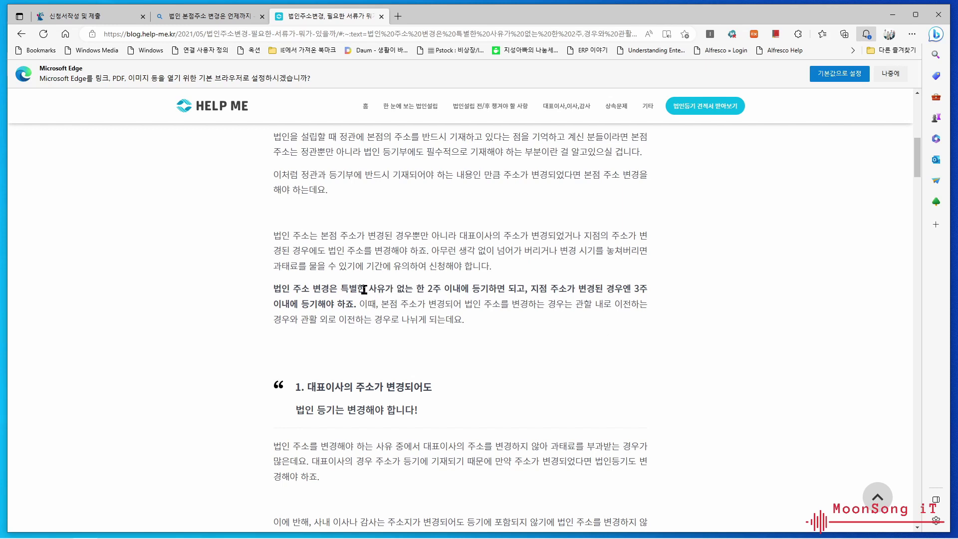
- Highlight the filing-deadline sentence, the two-week phrase and the representative-address heading
{"action": "left_click_drag", "start_coordinate": [413, 288], "coordinate": [517, 292]}
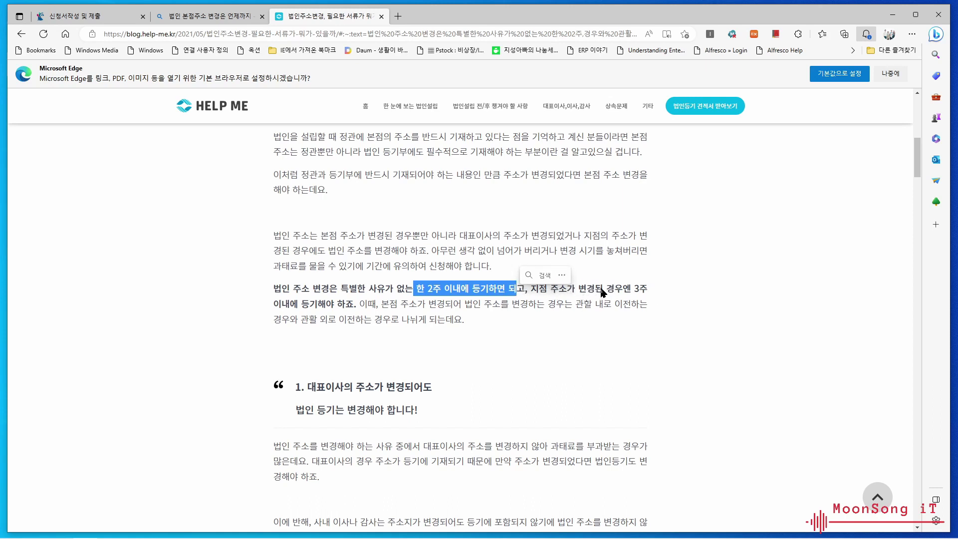
{"action": "left_click_drag", "start_coordinate": [605, 291], "coordinate": [599, 290]}
{"action": "scroll", "coordinate": [778, 397], "scroll_direction": "down", "scroll_amount": 4}
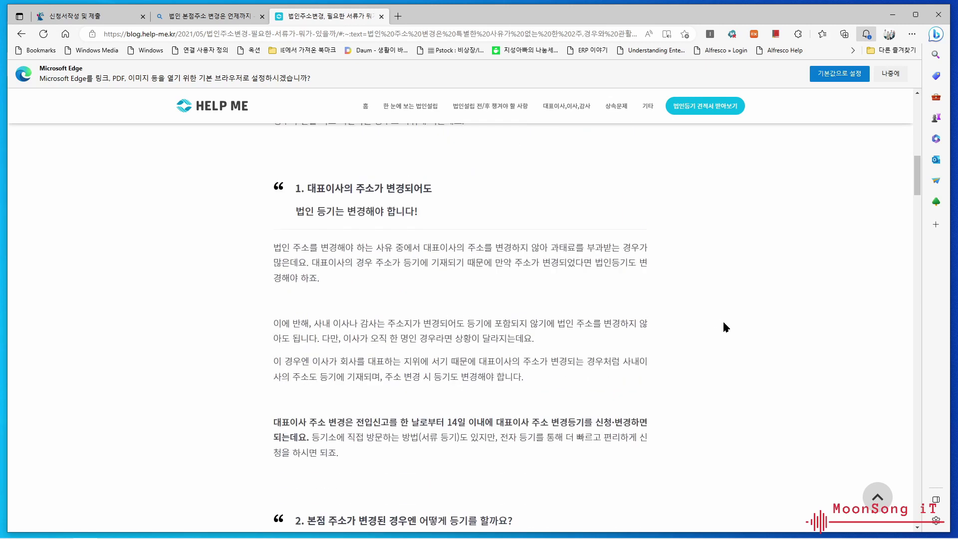
{"action": "left_click_drag", "start_coordinate": [357, 187], "coordinate": [381, 204]}
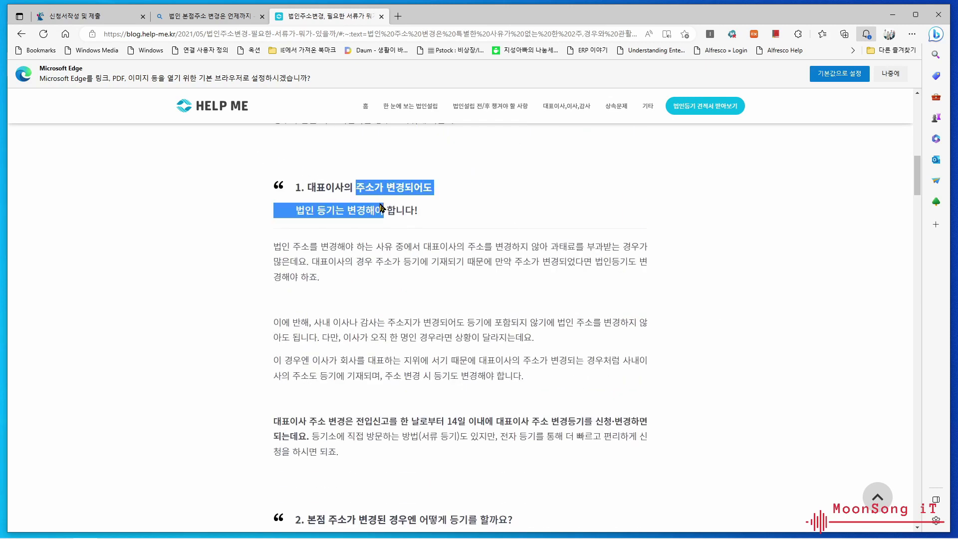
- Scroll down to the in-jurisdiction relocation fee table totalling 282,900원
{"action": "scroll", "coordinate": [738, 321], "scroll_direction": "down", "scroll_amount": 3}
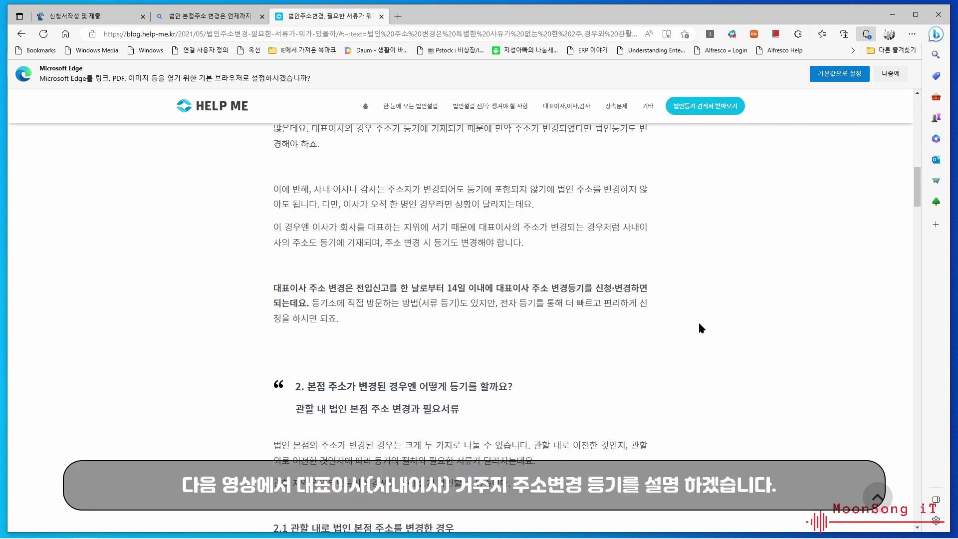
{"action": "scroll", "coordinate": [686, 319], "scroll_direction": "down", "scroll_amount": 1}
{"action": "scroll", "coordinate": [686, 317], "scroll_direction": "up", "scroll_amount": 2}
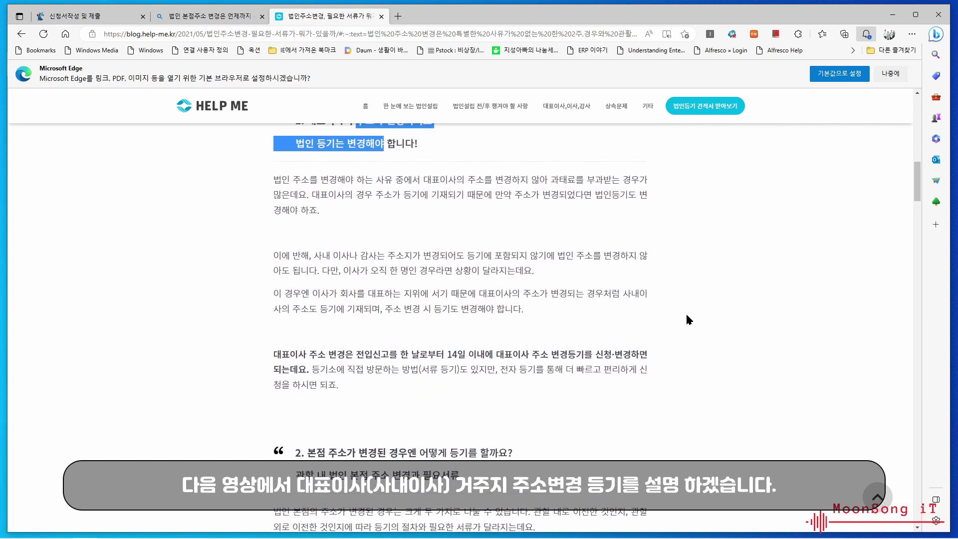
{"action": "scroll", "coordinate": [686, 317], "scroll_direction": "down", "scroll_amount": 2}
{"action": "scroll", "coordinate": [687, 320], "scroll_direction": "down", "scroll_amount": 1}
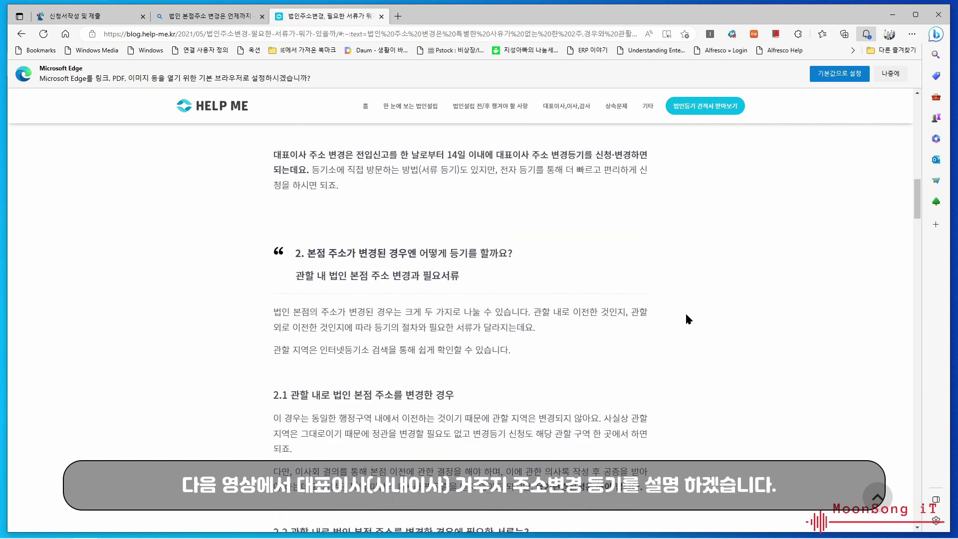
{"action": "scroll", "coordinate": [686, 318], "scroll_direction": "down", "scroll_amount": 5}
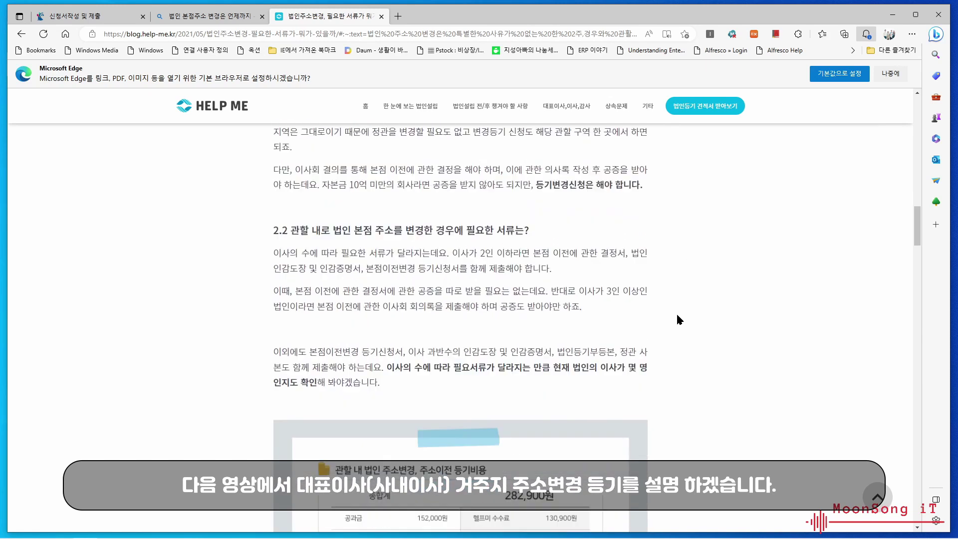
{"action": "scroll", "coordinate": [677, 319], "scroll_direction": "down", "scroll_amount": 4}
{"action": "scroll", "coordinate": [677, 320], "scroll_direction": "up", "scroll_amount": 5}
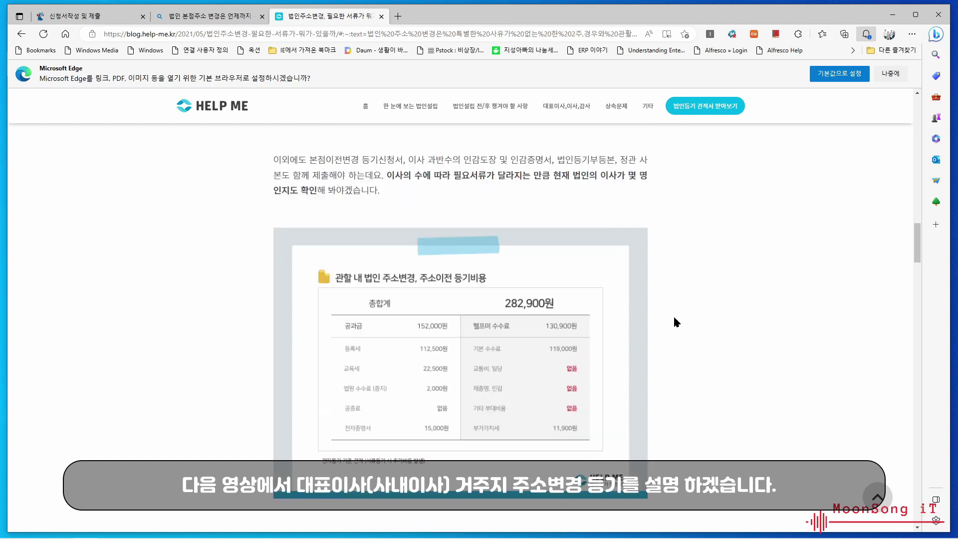
{"action": "scroll", "coordinate": [673, 322], "scroll_direction": "down", "scroll_amount": 5}
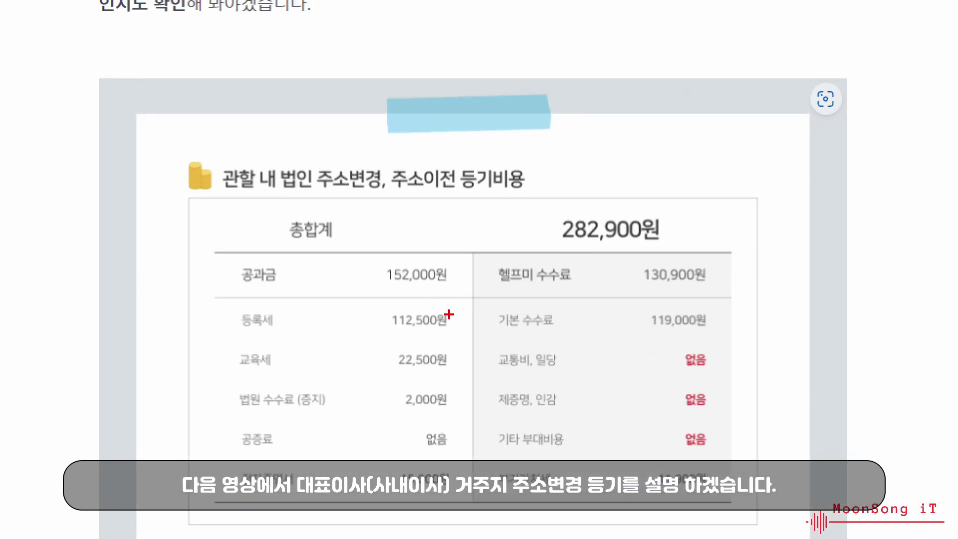
{"action": "mouse_move", "coordinate": [453, 337]}
{"action": "left_mouse_down"}
{"action": "mouse_move", "coordinate": [398, 351]}
{"action": "mouse_move", "coordinate": [403, 293]}
{"action": "mouse_move", "coordinate": [479, 339]}
{"action": "mouse_move", "coordinate": [452, 338]}
{"action": "left_mouse_up"}
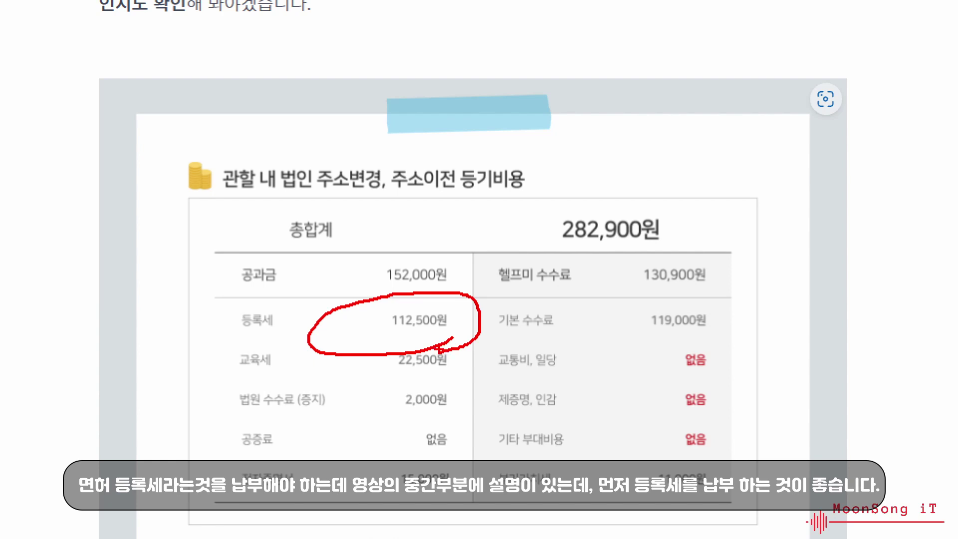
{"action": "key", "text": "Escape"}
{"action": "scroll", "coordinate": [643, 295], "scroll_direction": "down", "scroll_amount": 8}
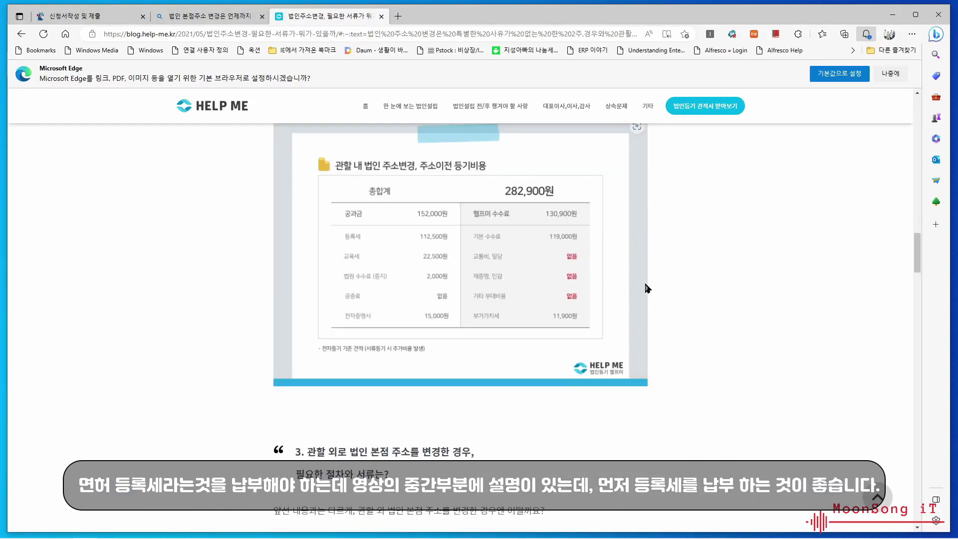
{"action": "scroll", "coordinate": [646, 294], "scroll_direction": "down", "scroll_amount": 10}
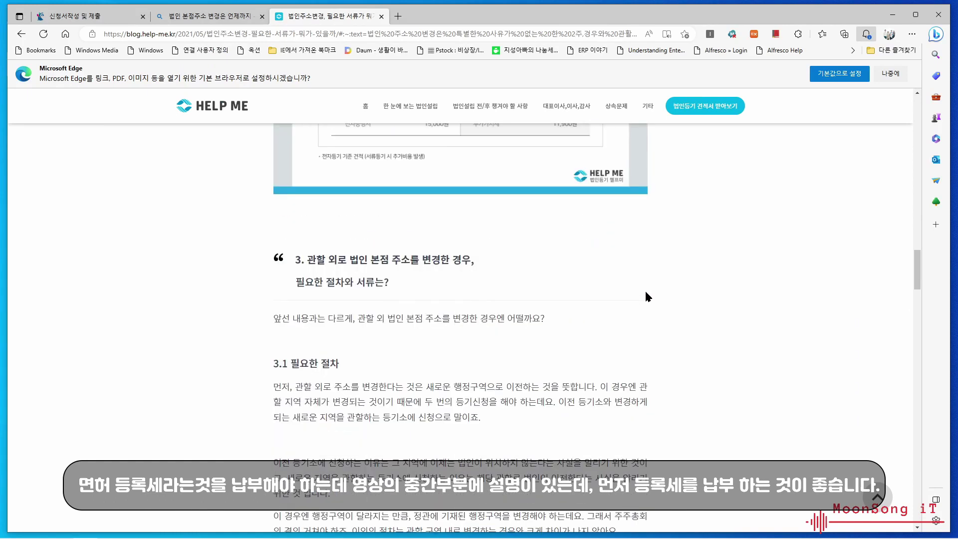
{"action": "scroll", "coordinate": [647, 296], "scroll_direction": "down", "scroll_amount": 12}
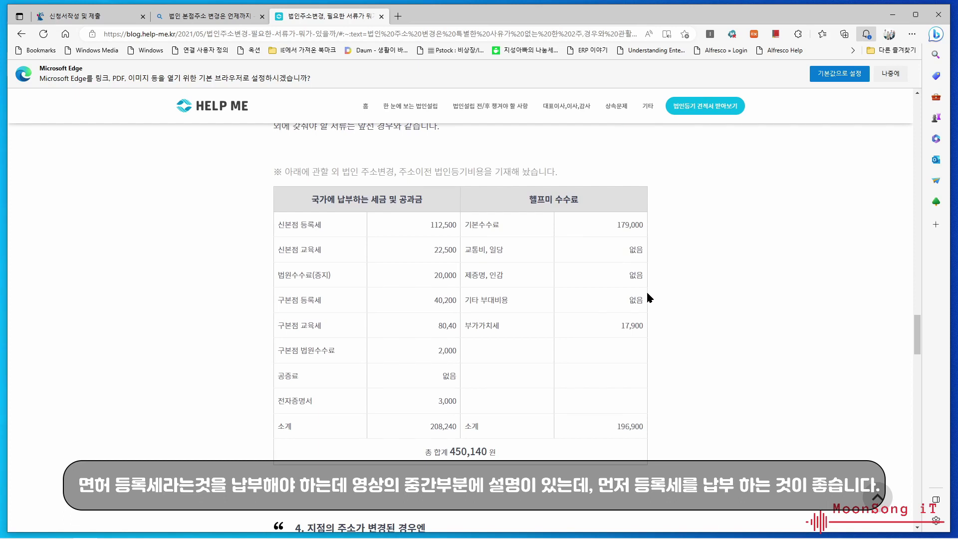
{"action": "scroll", "coordinate": [651, 289], "scroll_direction": "down", "scroll_amount": 1}
{"action": "scroll", "coordinate": [650, 286], "scroll_direction": "up", "scroll_amount": 5}
{"action": "scroll", "coordinate": [650, 286], "scroll_direction": "down", "scroll_amount": 8}
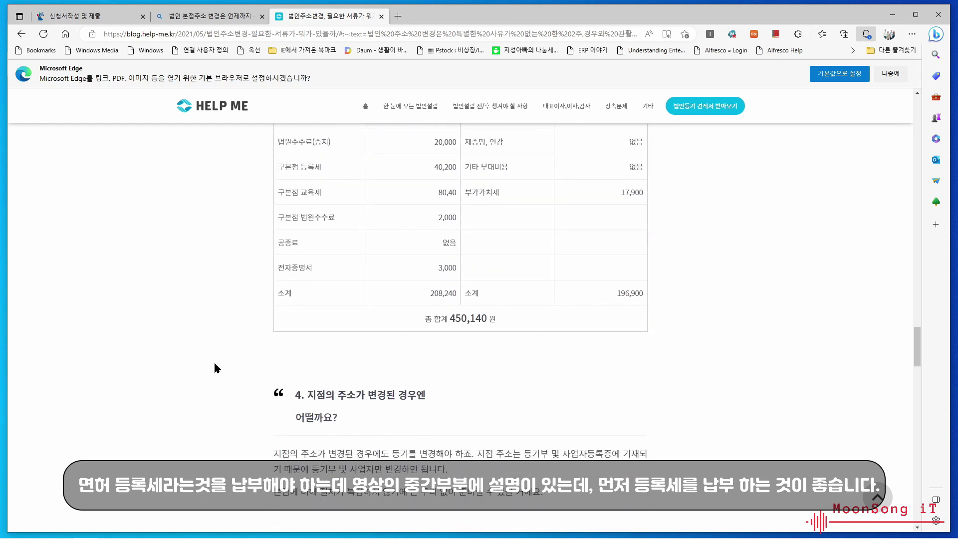
{"action": "scroll", "coordinate": [705, 265], "scroll_direction": "up", "scroll_amount": 10}
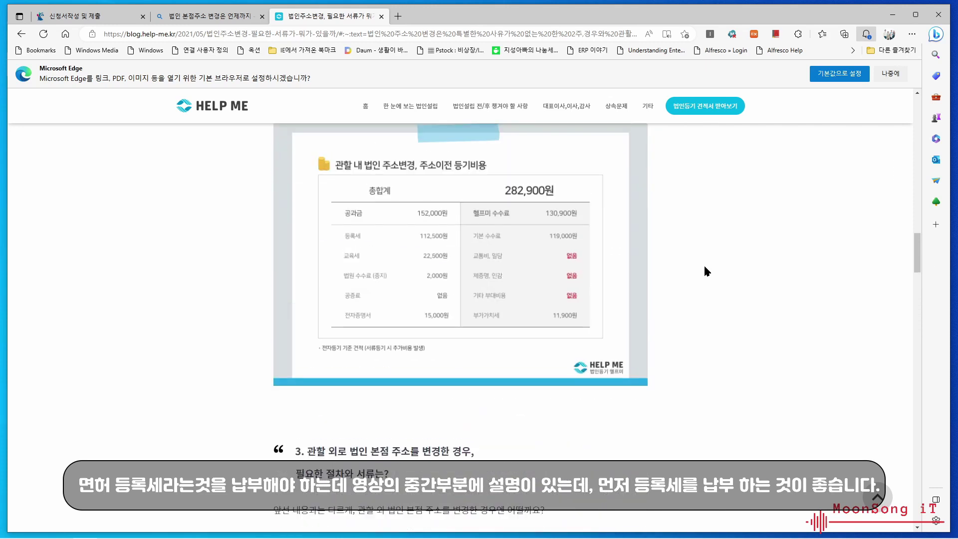
{"action": "scroll", "coordinate": [695, 271], "scroll_direction": "down", "scroll_amount": 3}
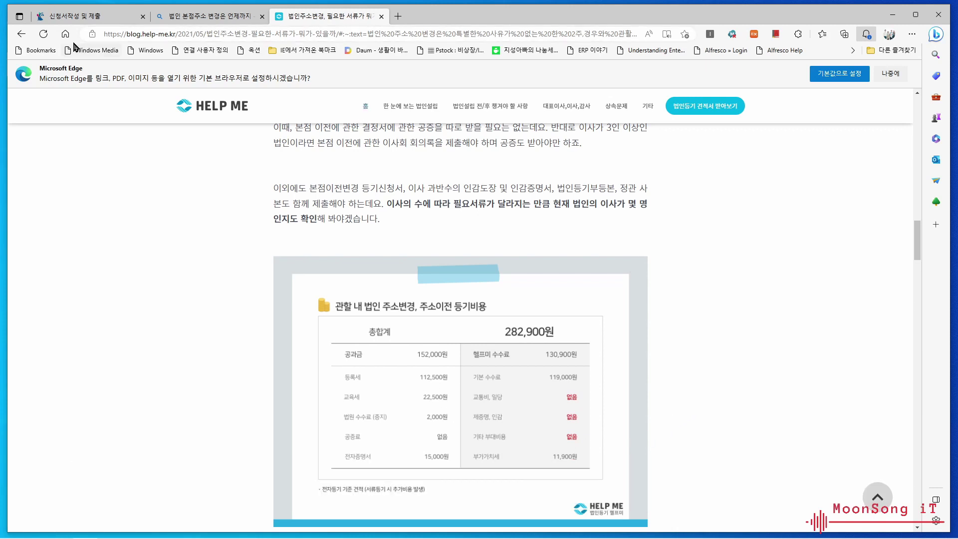
- Back in the application, accept the 3-month auto-deletion notice and save step one
{"action": "left_click", "coordinate": [98, 23]}
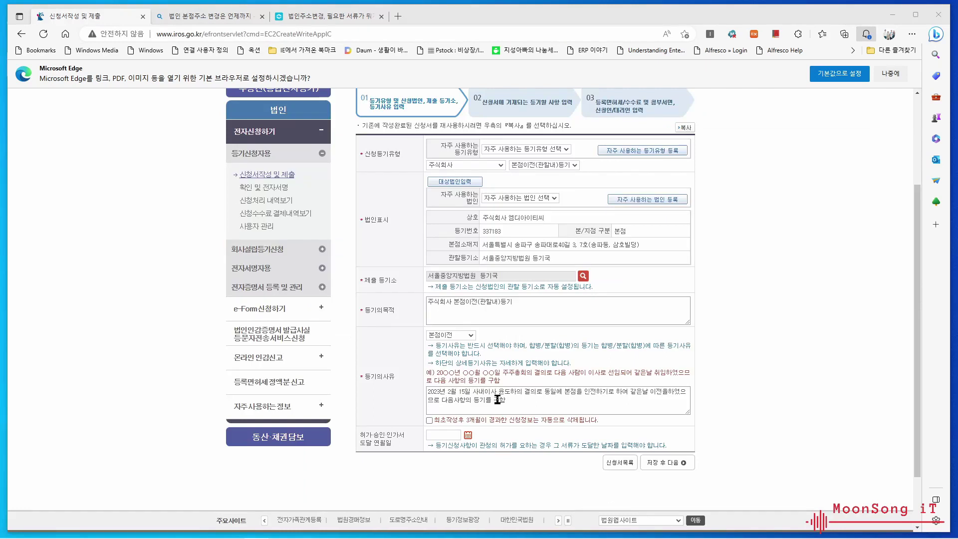
{"action": "left_click", "coordinate": [499, 390]}
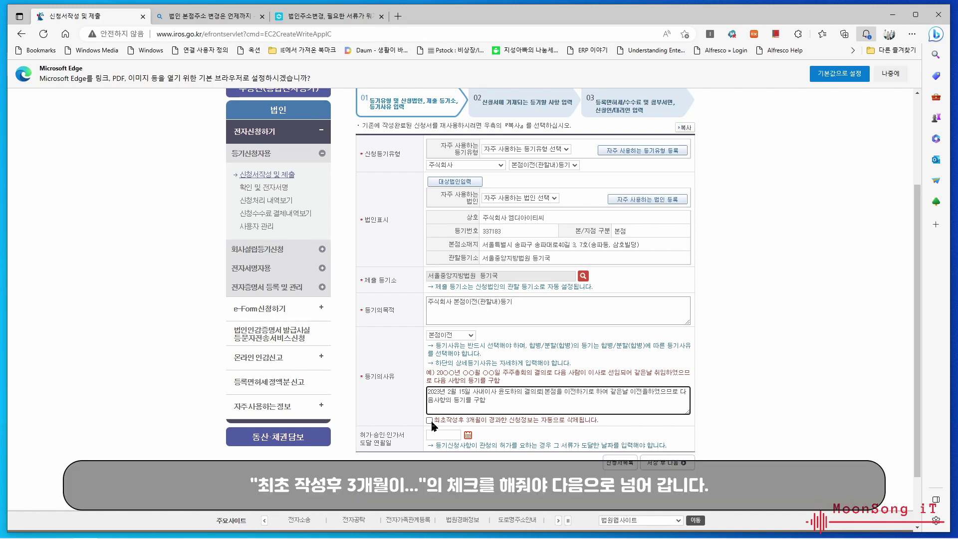
{"action": "left_click", "coordinate": [429, 421]}
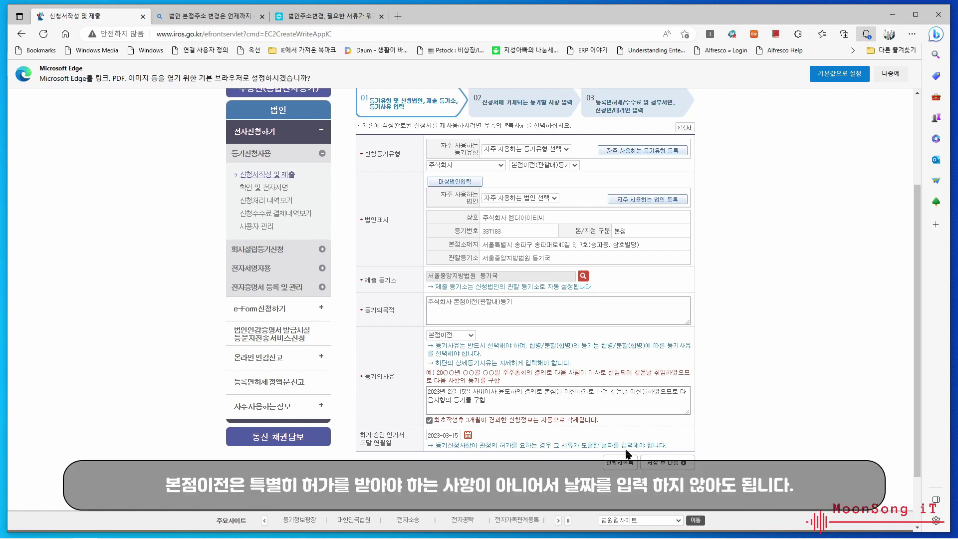
{"action": "left_click", "coordinate": [661, 462]}
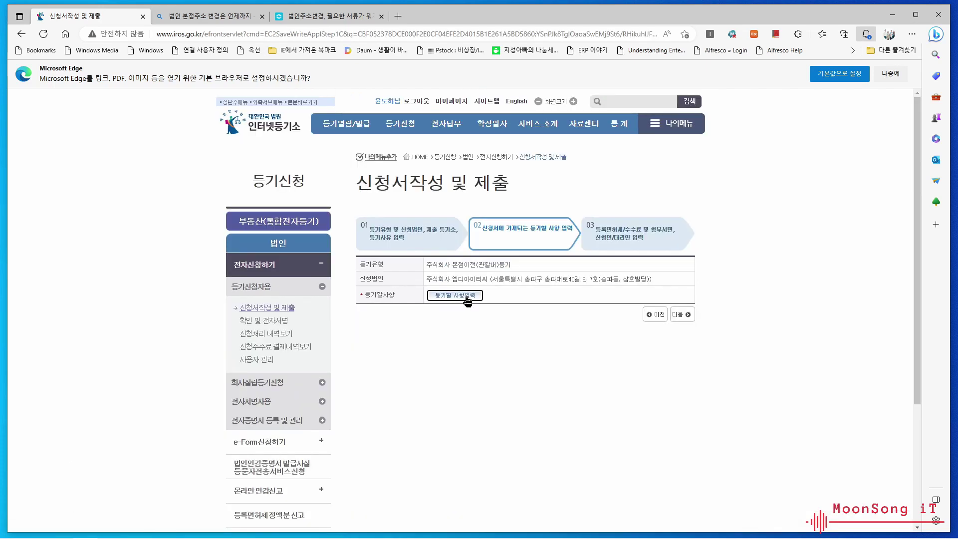
- Open the 등기할사항 entry window listing 본점, 상호, 지배인 and 기타사항
{"action": "left_click", "coordinate": [468, 299]}
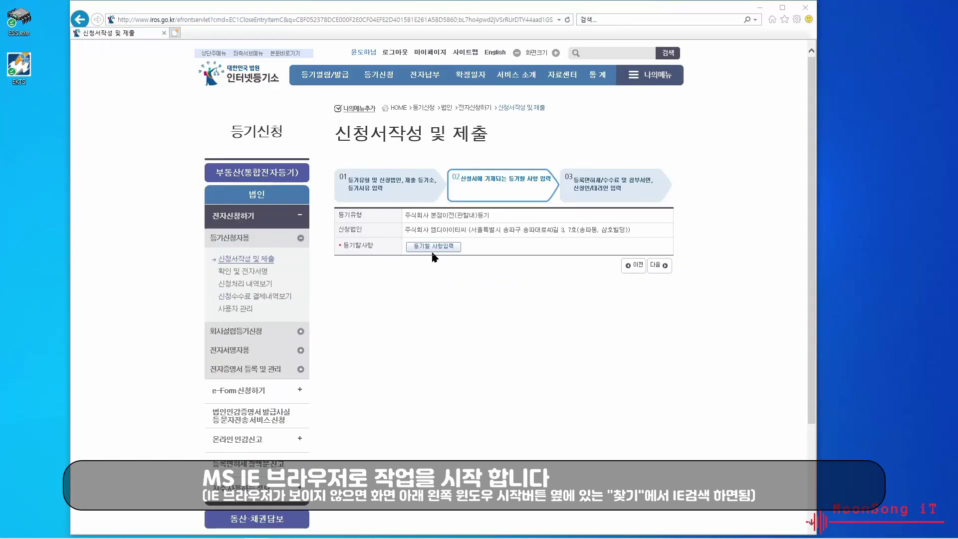
{"action": "left_click", "coordinate": [433, 248]}
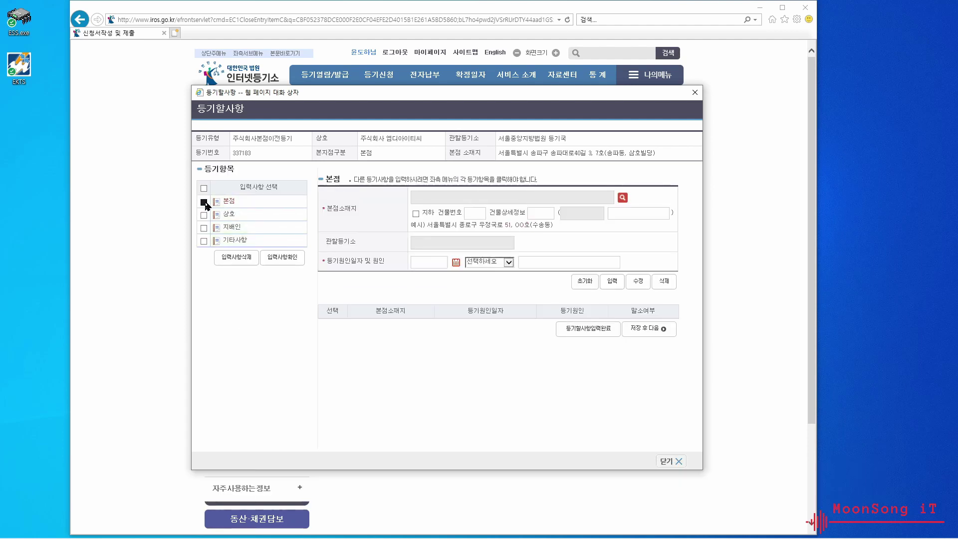
- Tick 본점 and look up the new head-office address on 여의대방로, 영등포구
{"action": "left_click", "coordinate": [204, 202]}
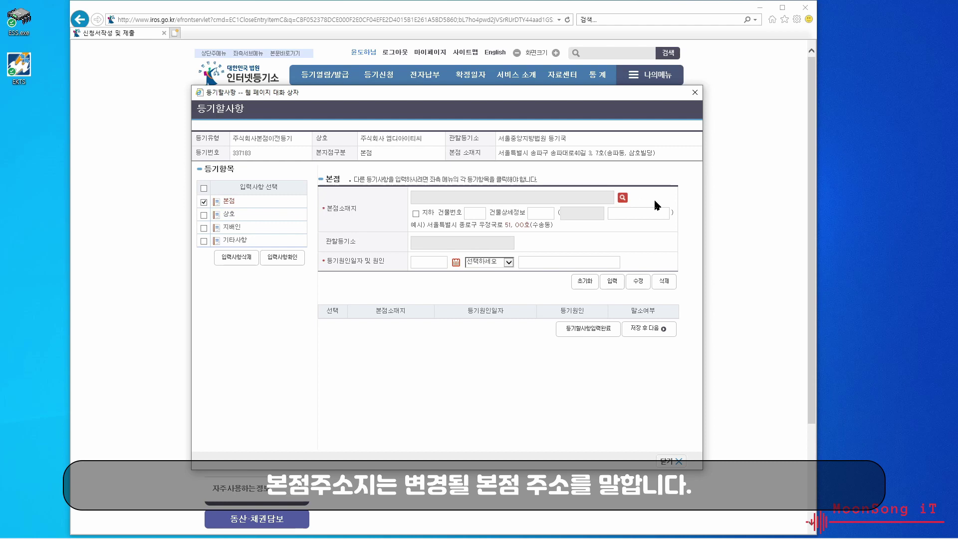
{"action": "left_click", "coordinate": [621, 197]}
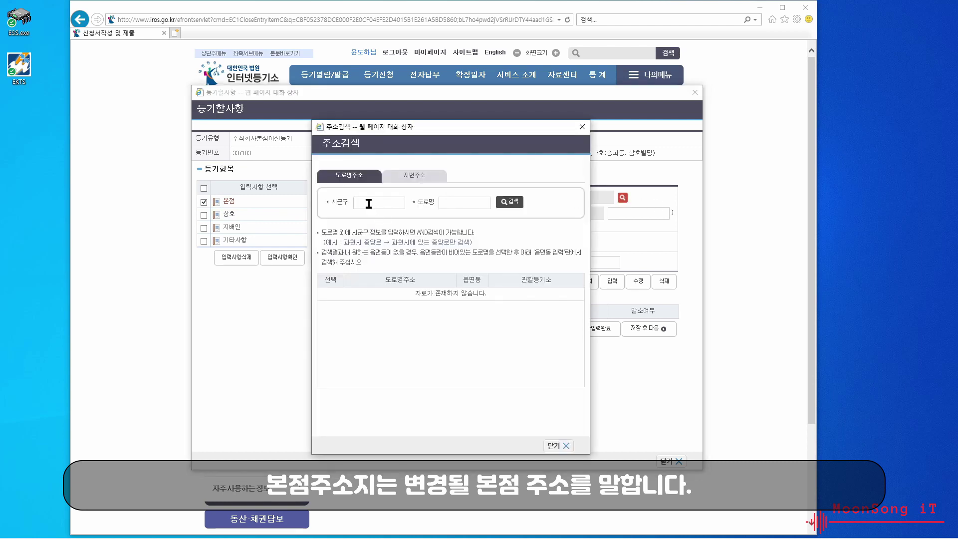
{"action": "left_click", "coordinate": [369, 203]}
{"action": "type", "text": "영등포구"}
{"action": "key", "text": "Tab"}
{"action": "type", "text": "영의대방로"}
{"action": "left_click", "coordinate": [505, 206]}
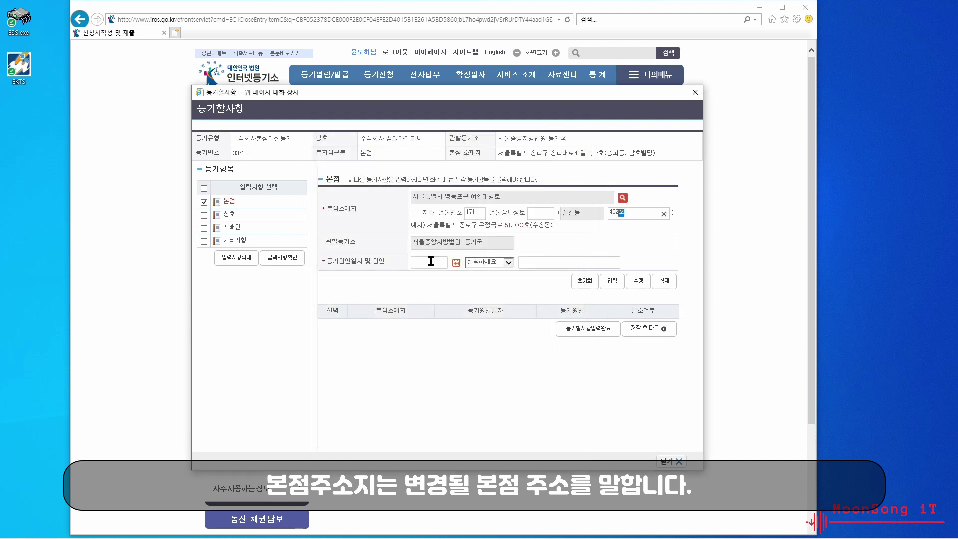
{"action": "left_click", "coordinate": [455, 265]}
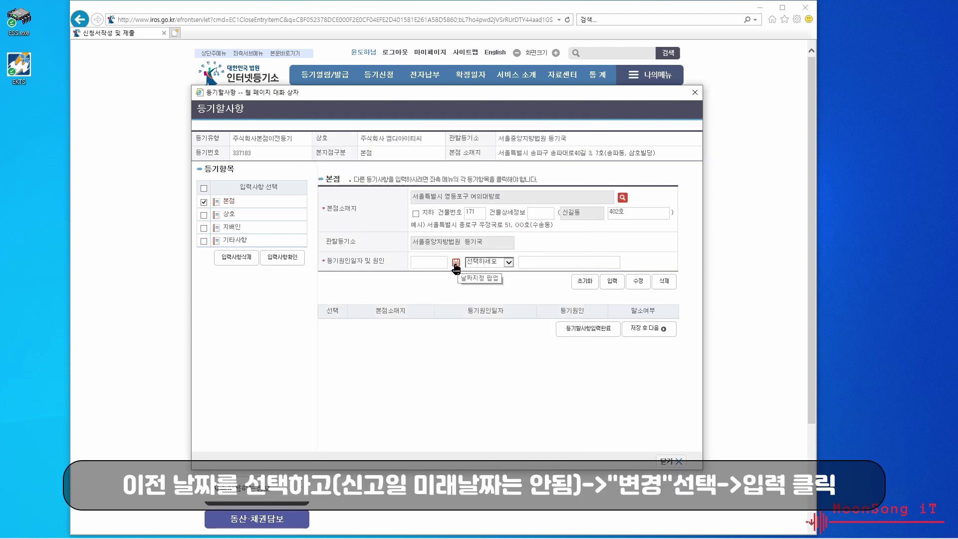
- Set the change date to 2023-03-15 and cause to 변경, then add the 본점 entry
{"action": "left_click", "coordinate": [455, 264]}
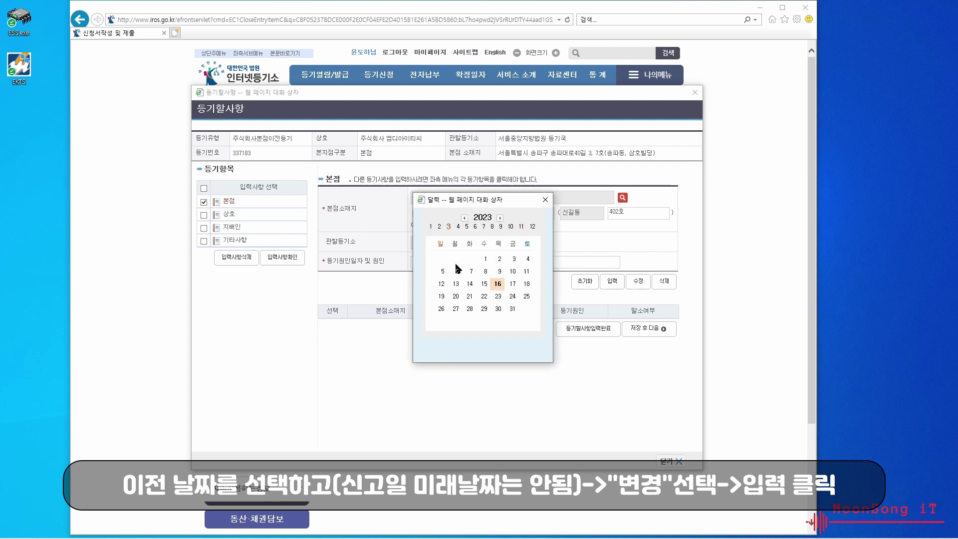
{"action": "left_click", "coordinate": [484, 284]}
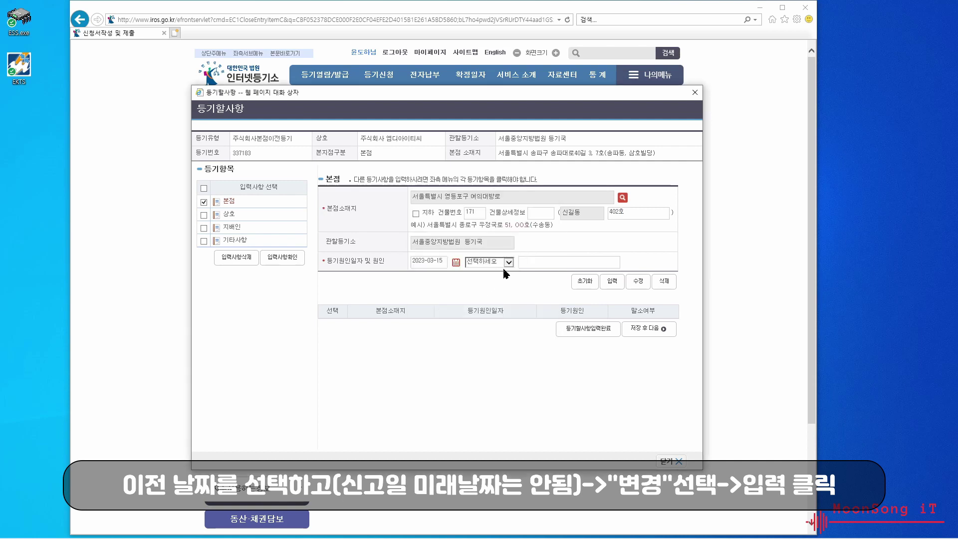
{"action": "left_click", "coordinate": [506, 273]}
{"action": "left_click", "coordinate": [497, 274]}
{"action": "left_click", "coordinate": [616, 283]}
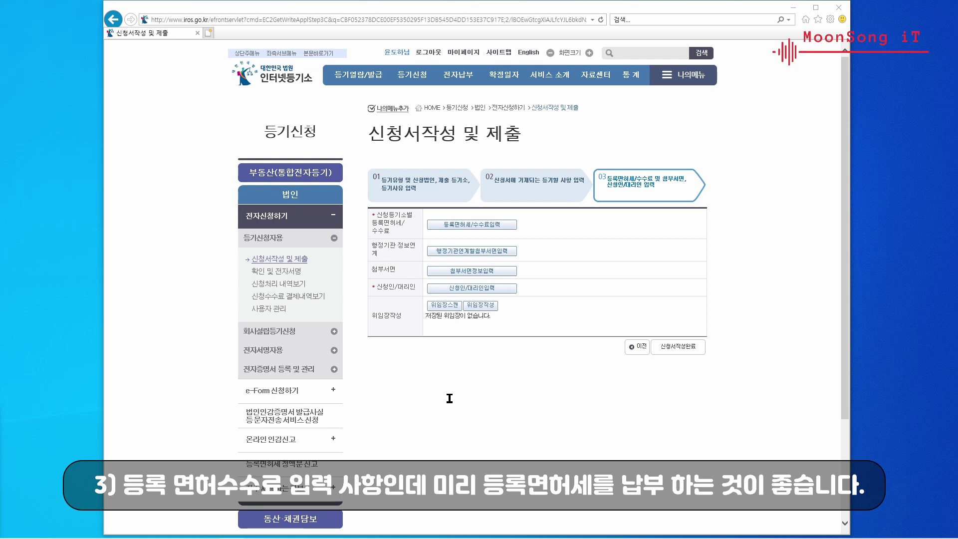
- Start entering the registration tax and fees, bringing up the main page in a new window
{"action": "left_click", "coordinate": [487, 224]}
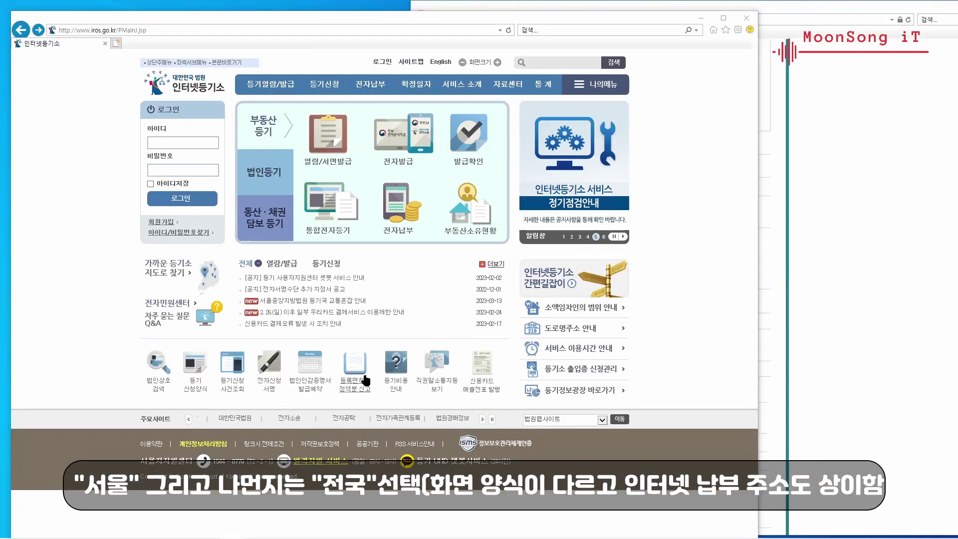
- Open Seoul ETAX's 등록면허세 정액분 신고 form and dock it on the right half of the screen
{"action": "left_click", "coordinate": [351, 363]}
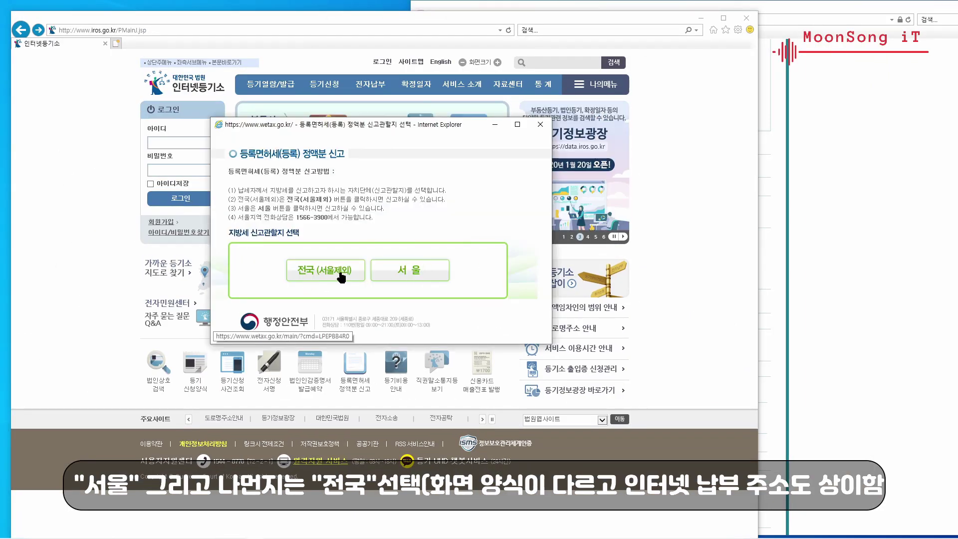
{"action": "left_click", "coordinate": [412, 274]}
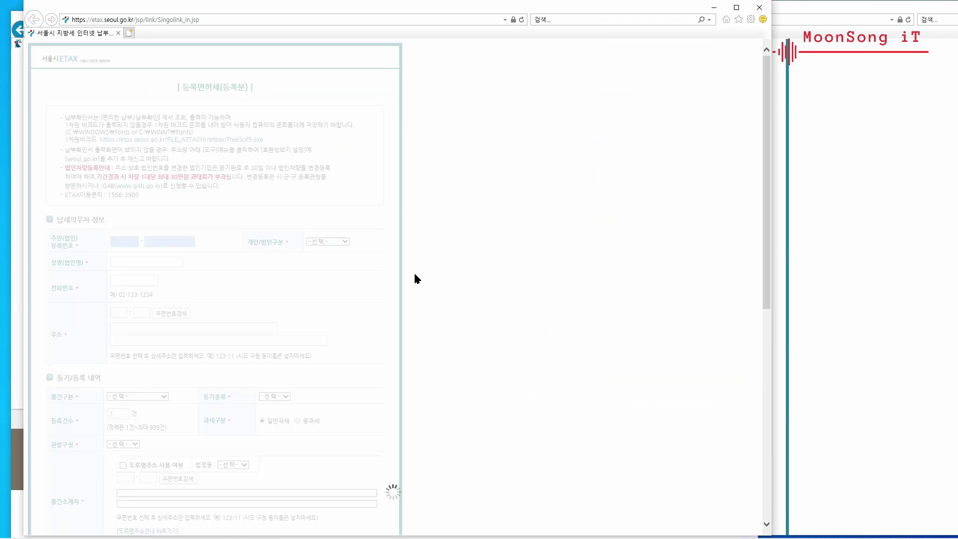
{"action": "left_click_drag", "start_coordinate": [246, 9], "coordinate": [621, 15]}
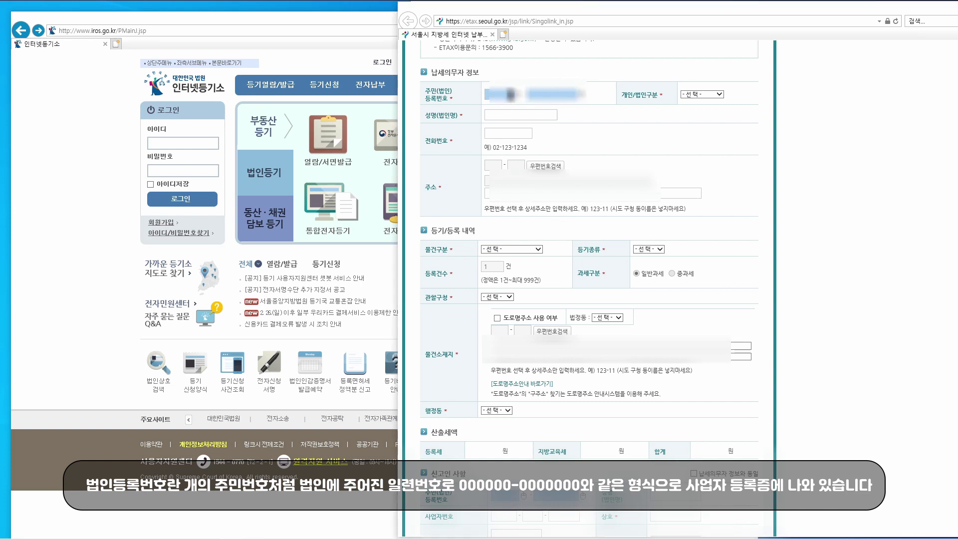
- Enter the corporate registration number and set the taxpayer type to 주식회사00
{"action": "type", "text": "110111"}
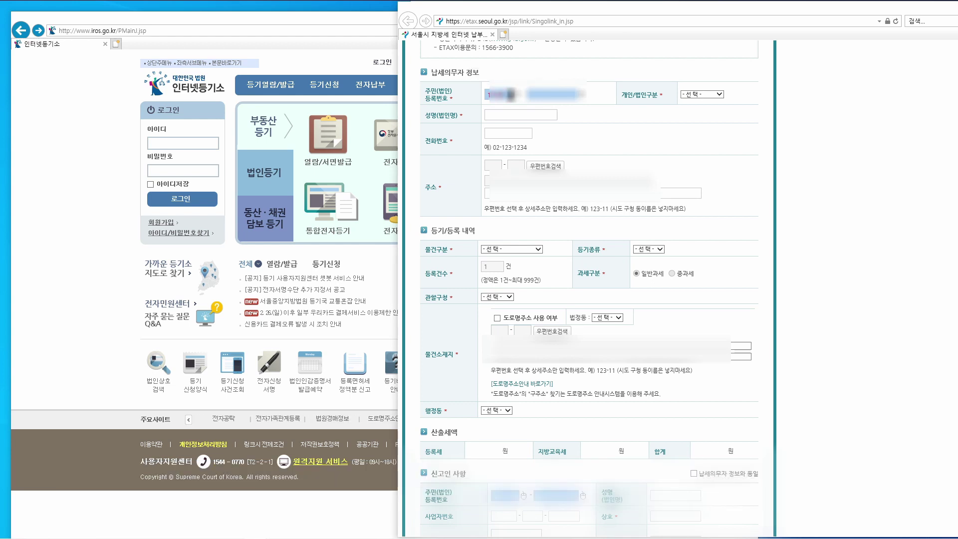
{"action": "left_click", "coordinate": [551, 95]}
{"action": "type", "text": "0000000"}
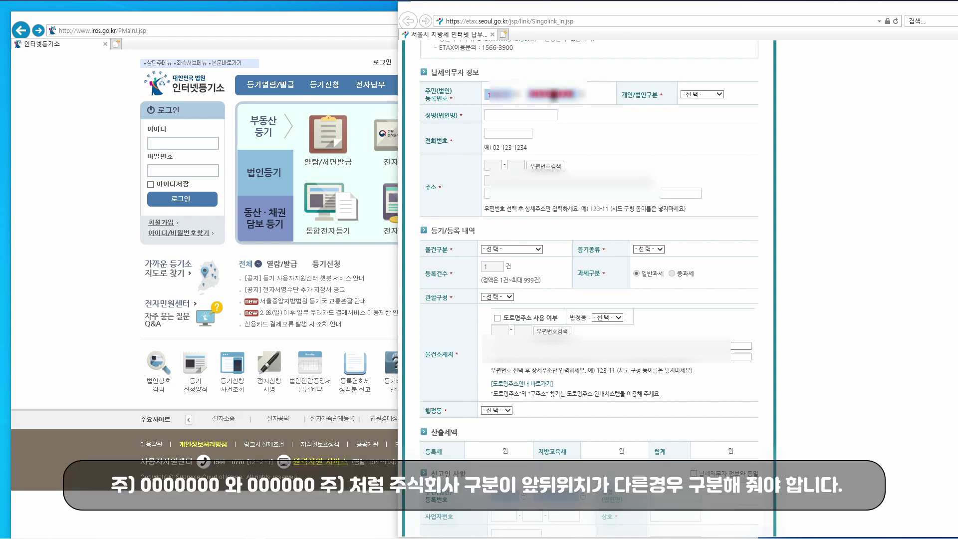
{"action": "left_click", "coordinate": [700, 94]}
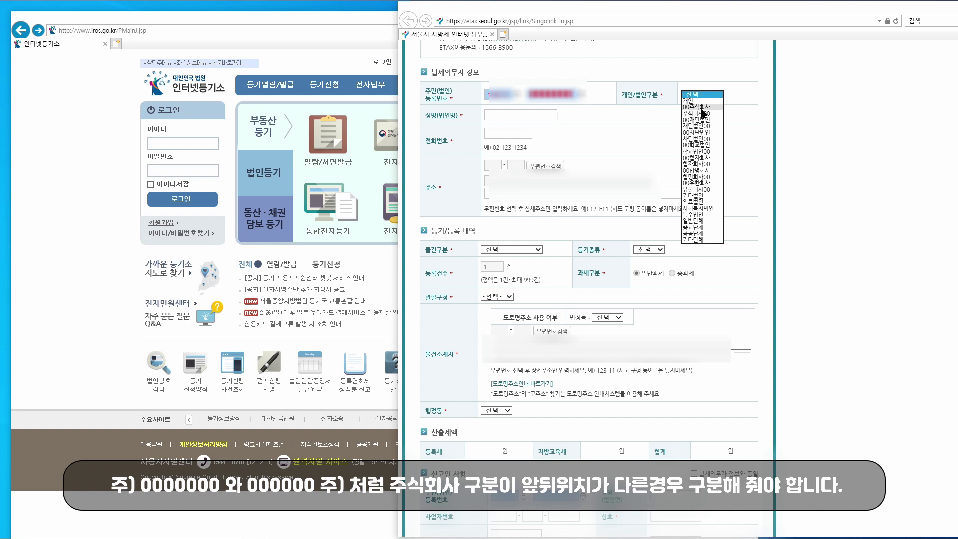
{"action": "left_click", "coordinate": [706, 114]}
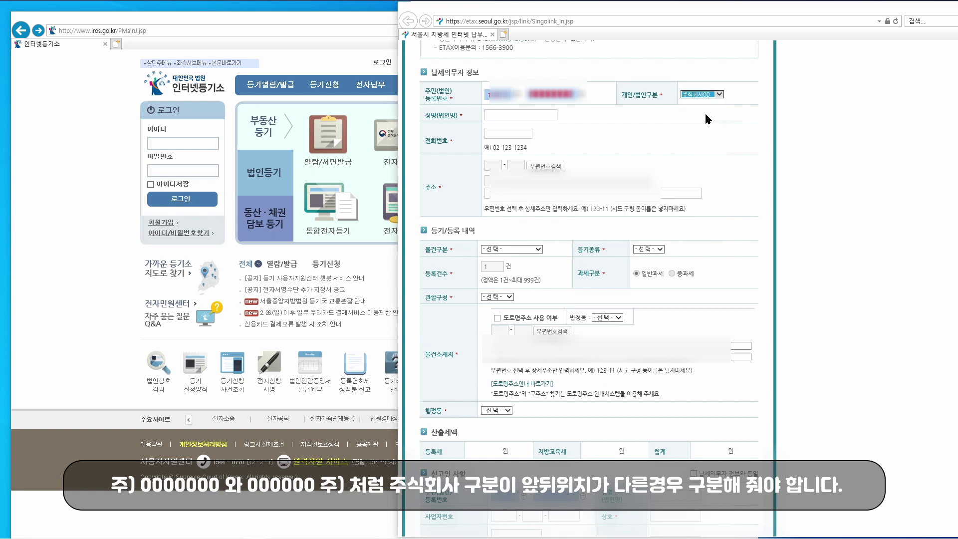
- Fill in company name 엠디아이티씨, the company phone number and the registered address via postcode search
{"action": "left_click", "coordinate": [531, 118]}
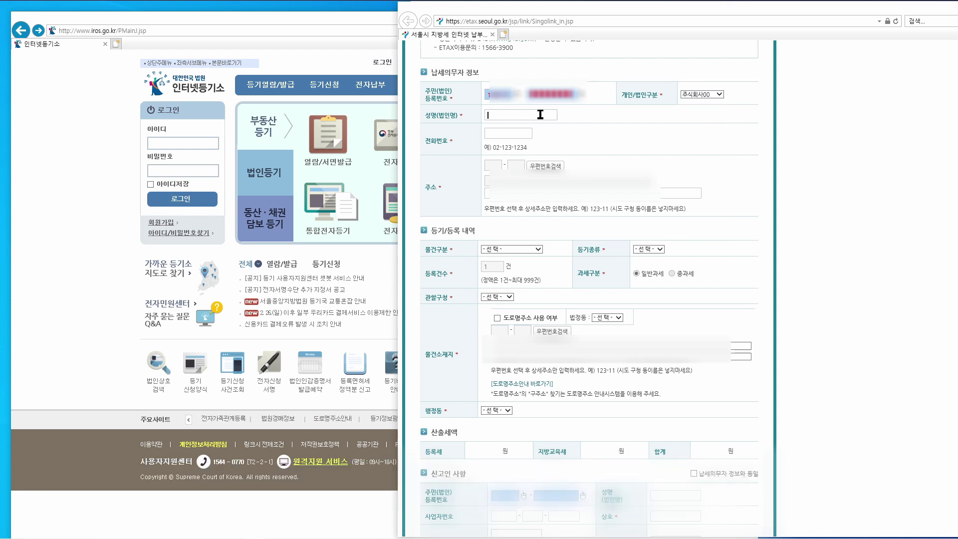
{"action": "type", "text": "엠디아이티씨"}
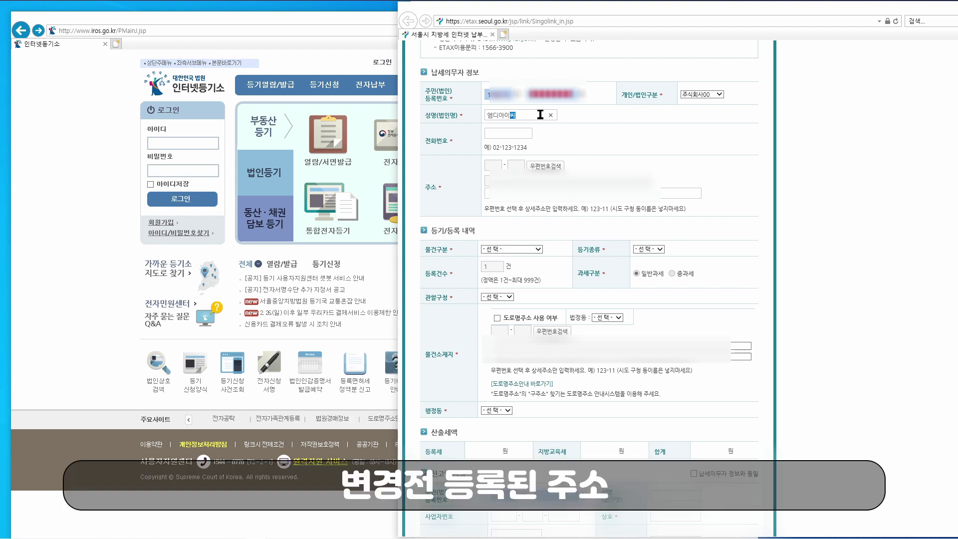
{"action": "type", "text": "02-11-11111"}
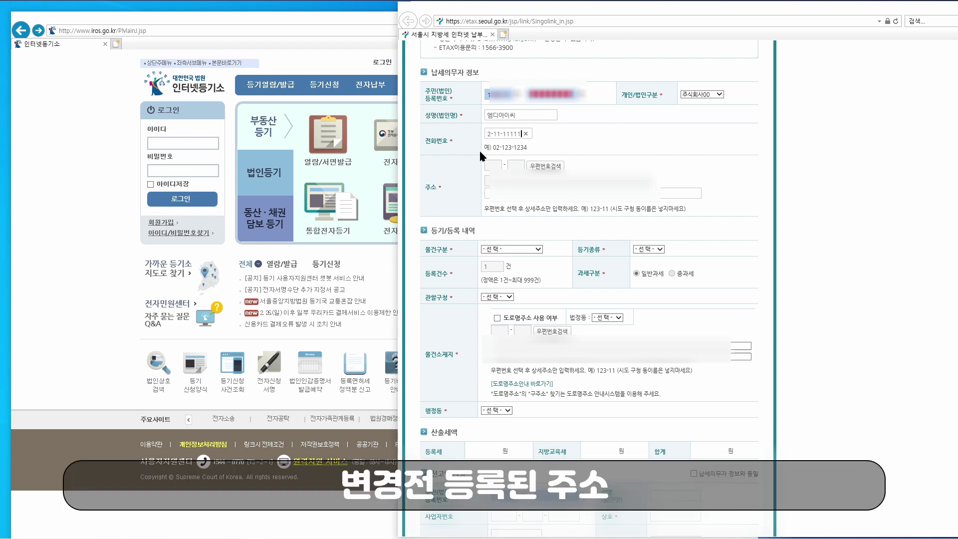
{"action": "left_click", "coordinate": [547, 168]}
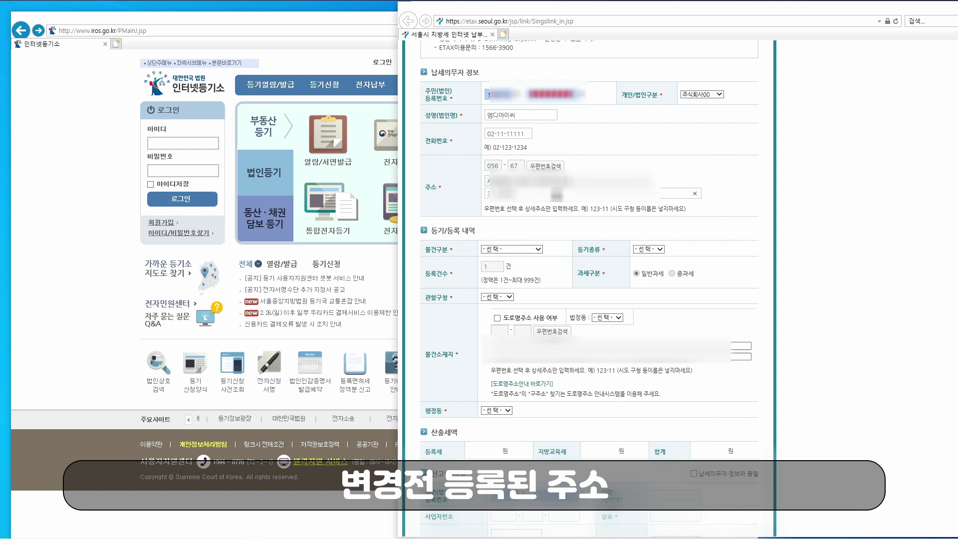
{"action": "type", "text": "1호"}
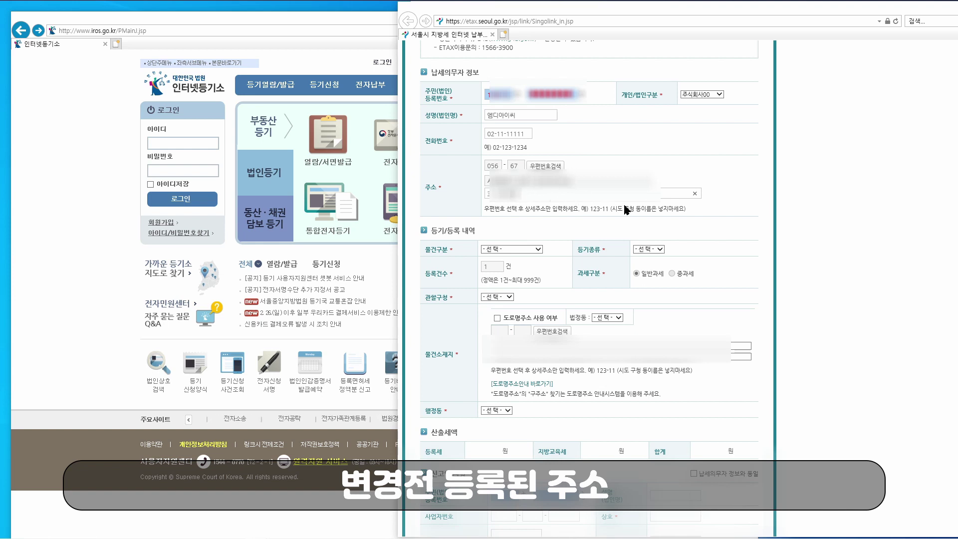
{"action": "type", "text": "빌딩 1층"}
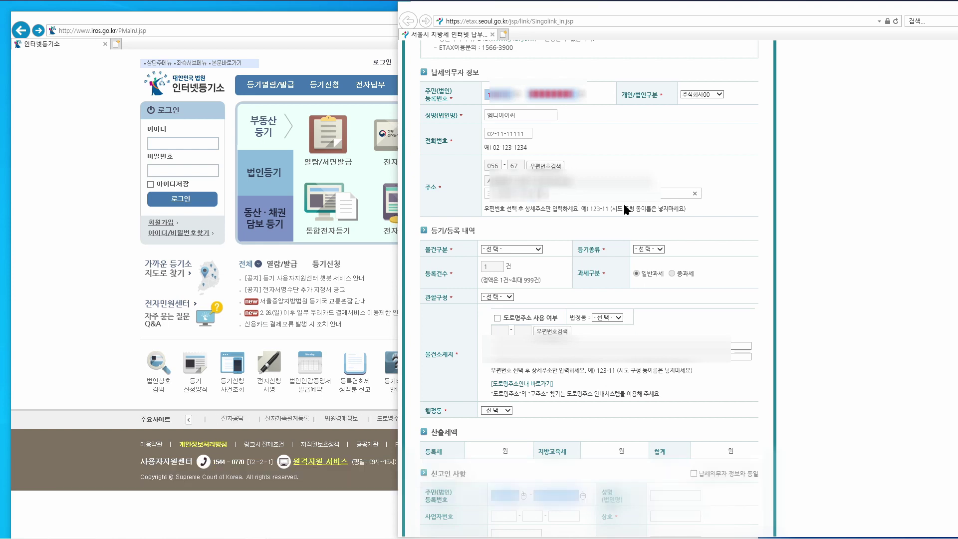
{"action": "type", "text": "(송파동,삼호빌딩)"}
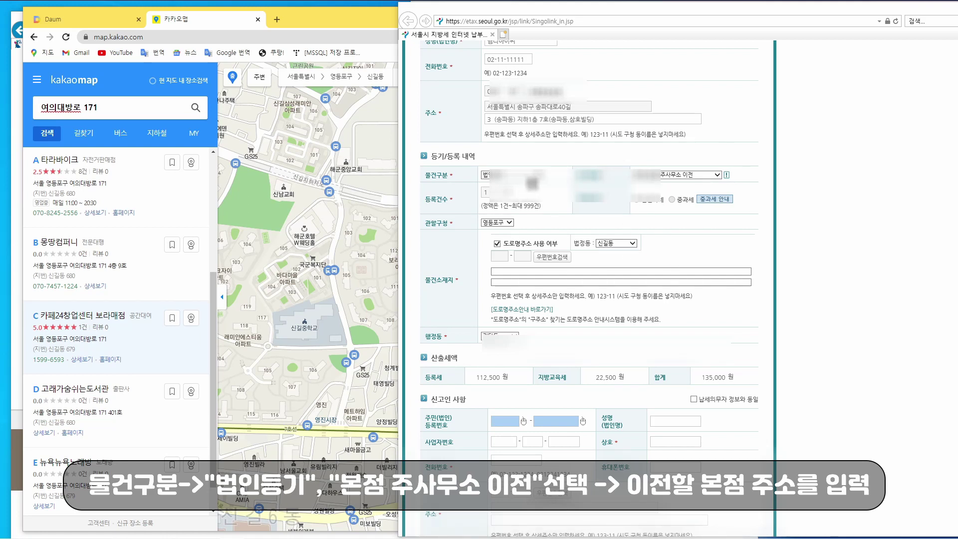
- Set the object to 법인등기 주사무소 이전 under 영등포구 and look up the new head-office postcode
{"action": "left_click", "coordinate": [537, 175]}
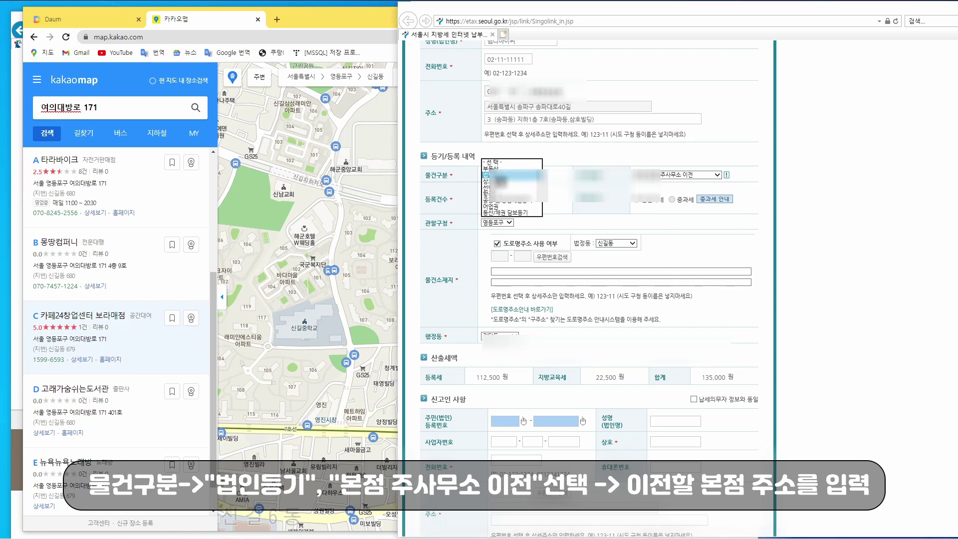
{"action": "left_click", "coordinate": [499, 174]}
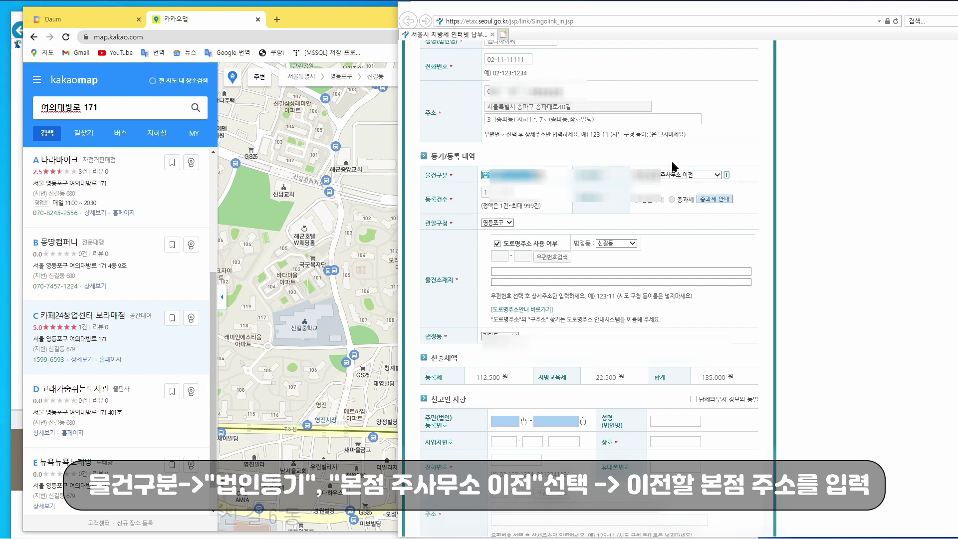
{"action": "left_click", "coordinate": [716, 176]}
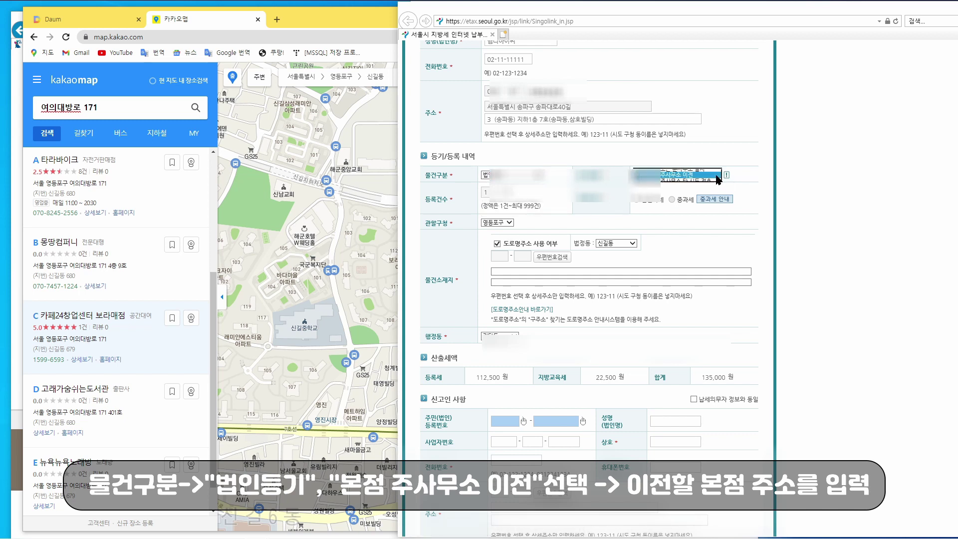
{"action": "left_click", "coordinate": [671, 177]}
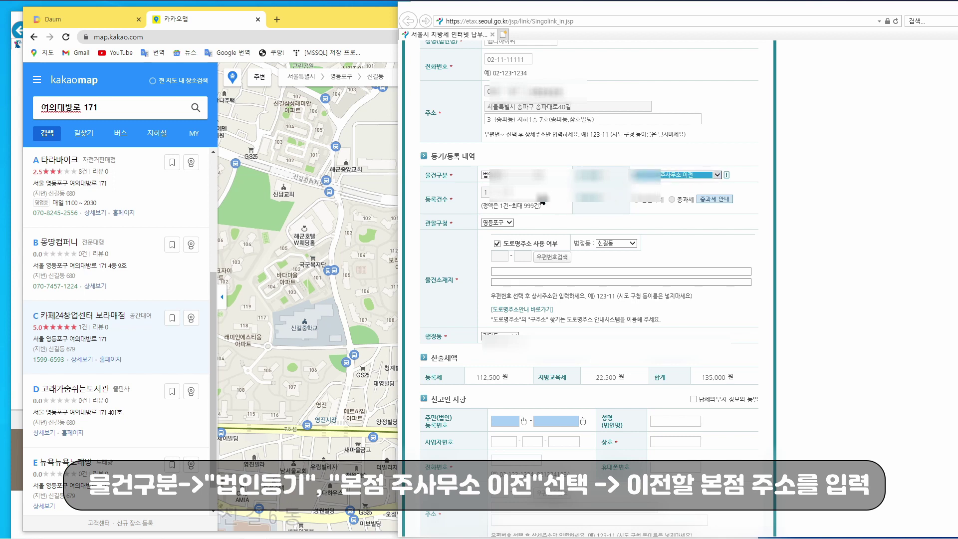
{"action": "left_click", "coordinate": [509, 224]}
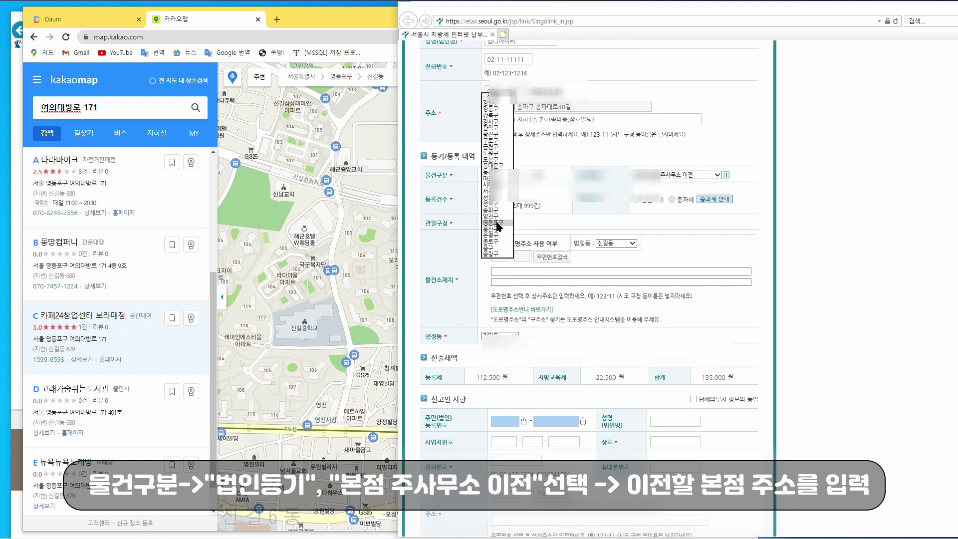
{"action": "left_click", "coordinate": [499, 223]}
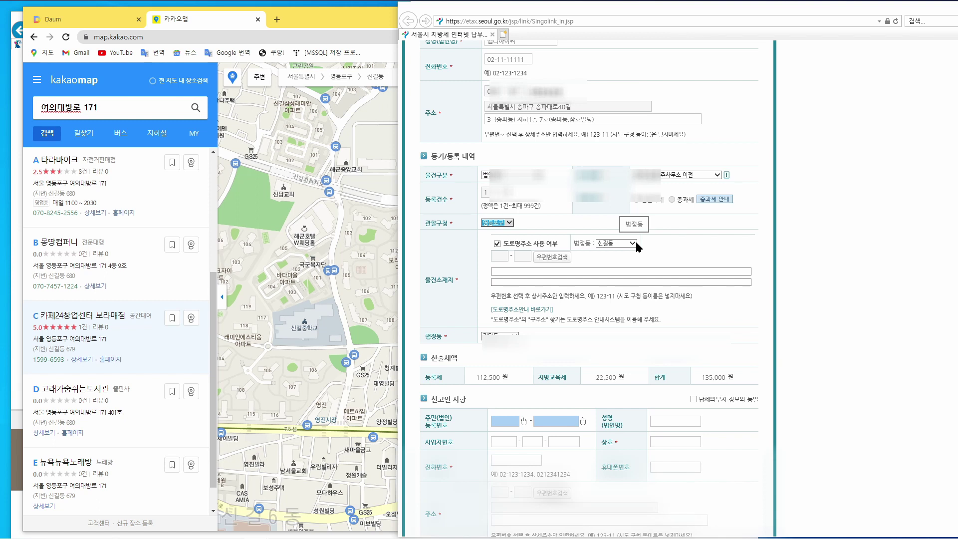
{"action": "left_click", "coordinate": [556, 262]}
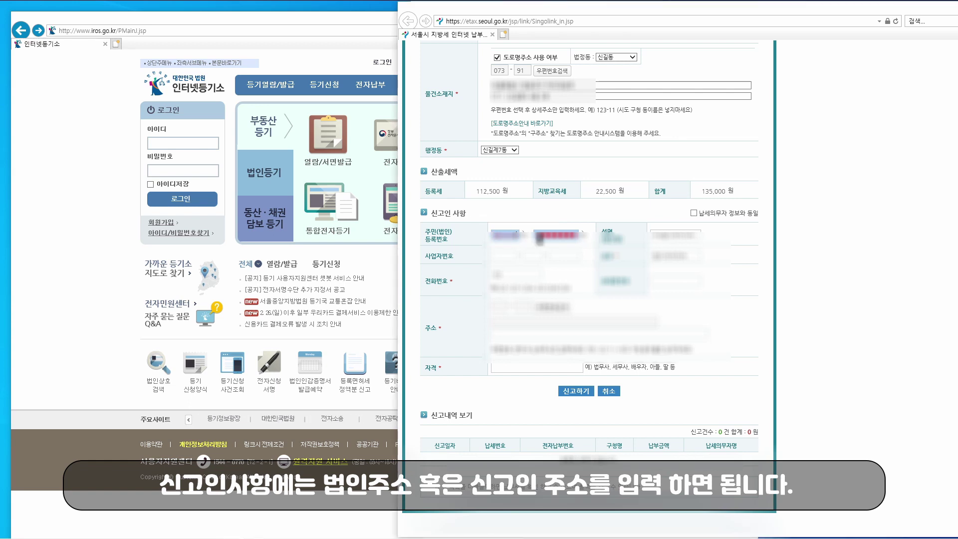
- Fill the reporter's address by postcode search, submit the report and open its payment receipt
{"action": "left_click", "coordinate": [553, 307]}
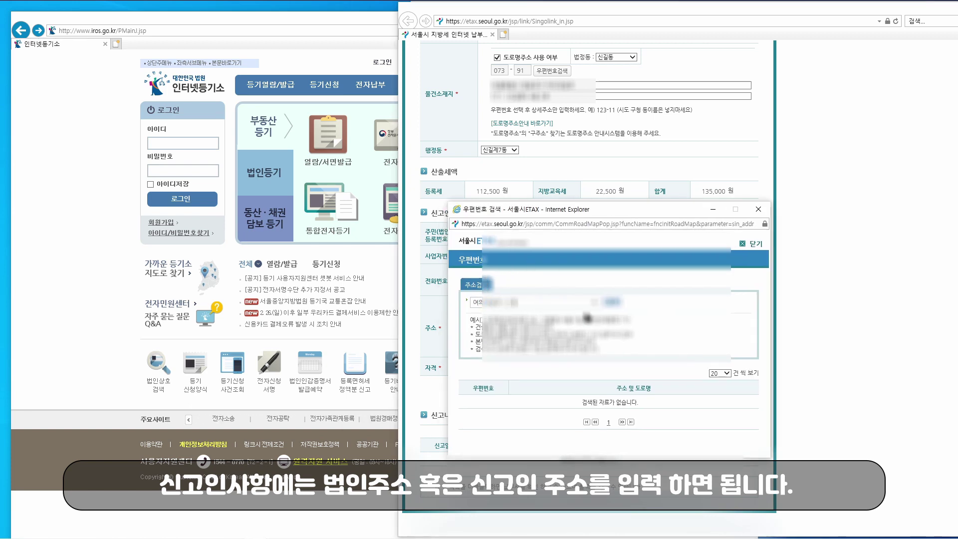
{"action": "left_click", "coordinate": [625, 343]}
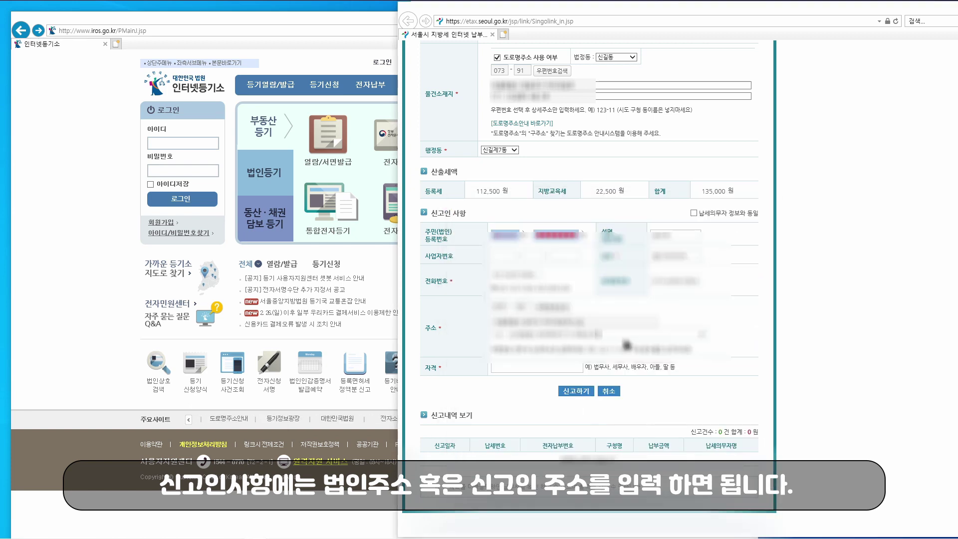
{"action": "left_click", "coordinate": [582, 391]}
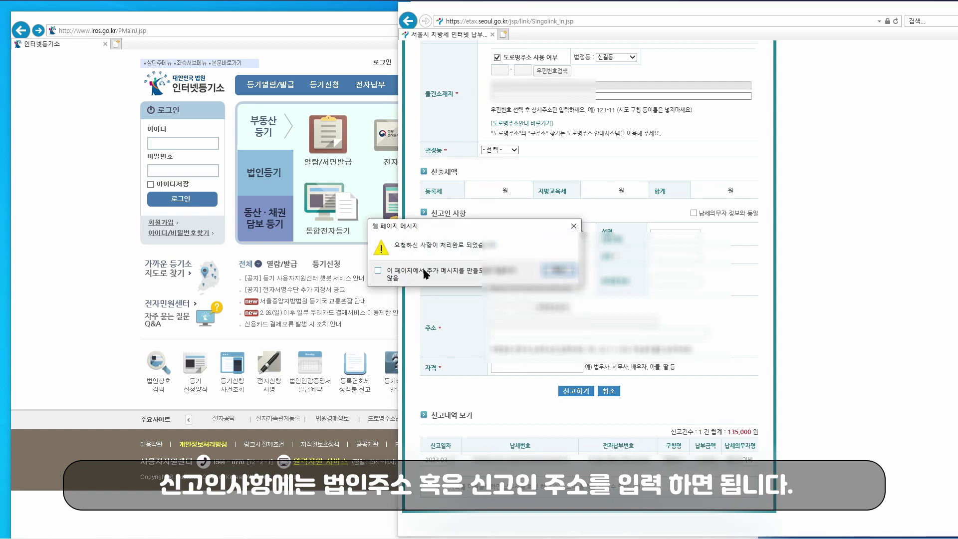
{"action": "key", "text": "Return"}
{"action": "left_click", "coordinate": [600, 464]}
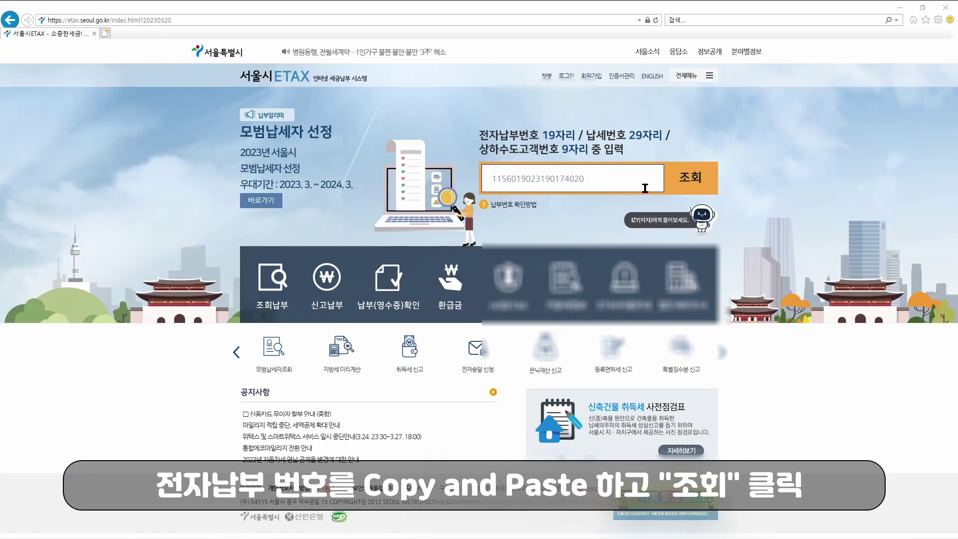
- Look up the 135,000원 bill by its 19-digit electronic payment number and scroll to the payment options
{"action": "left_click_drag", "start_coordinate": [630, 178], "coordinate": [477, 178]}
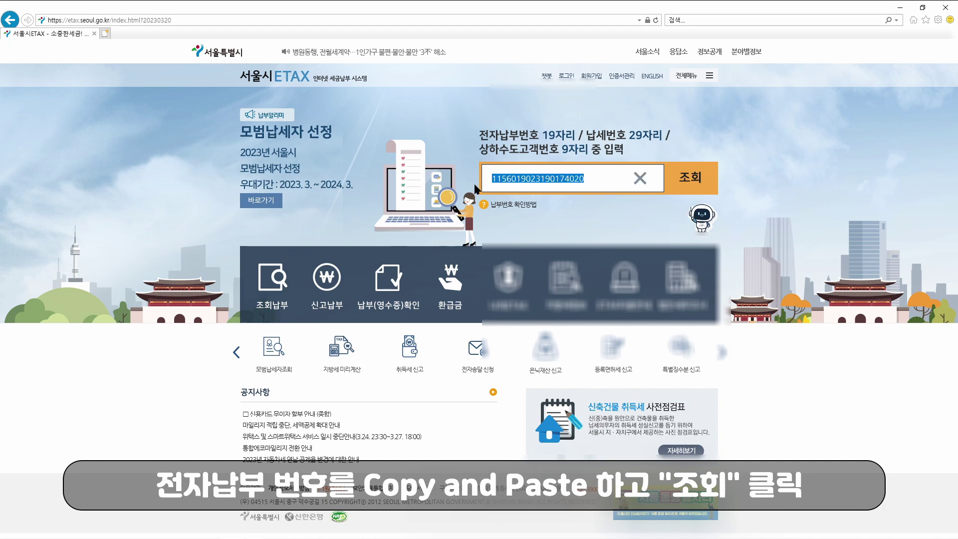
{"action": "left_click", "coordinate": [697, 184]}
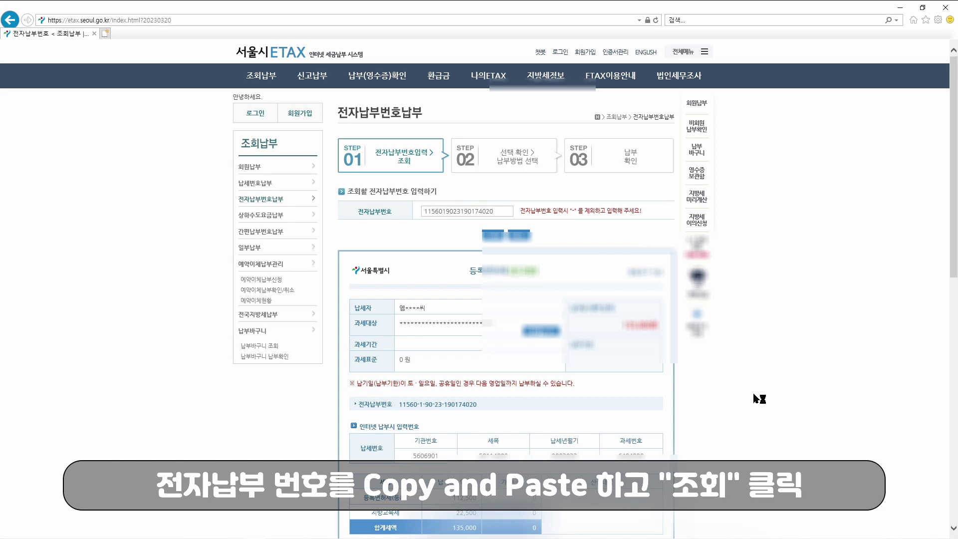
{"action": "scroll", "coordinate": [751, 394], "scroll_direction": "down", "scroll_amount": 1}
{"action": "scroll", "coordinate": [751, 396], "scroll_direction": "down", "scroll_amount": 2}
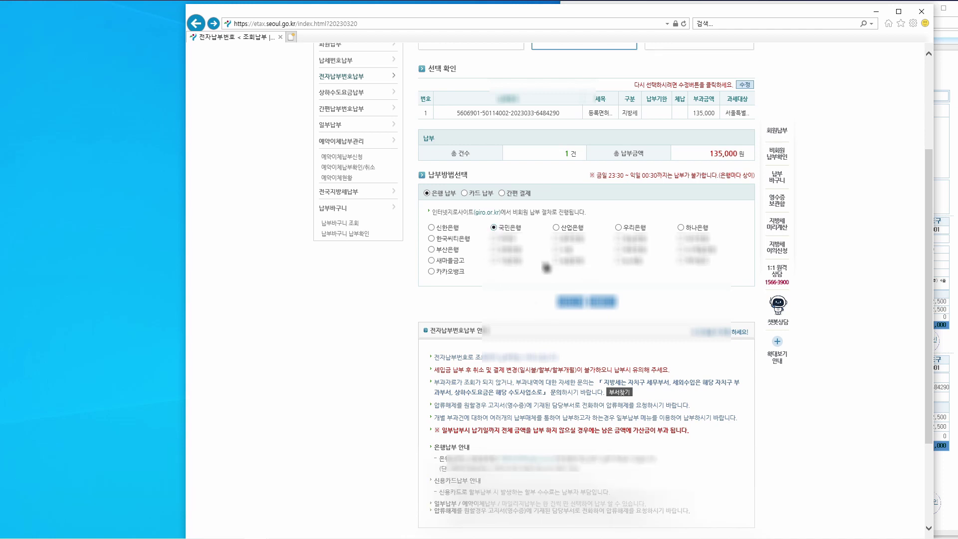
- Choose bank payment, agree to the notice and continue to 인터넷지로 as a non-member
{"action": "left_click", "coordinate": [574, 303]}
{"action": "left_click", "coordinate": [673, 374]}
{"action": "left_click", "coordinate": [558, 404]}
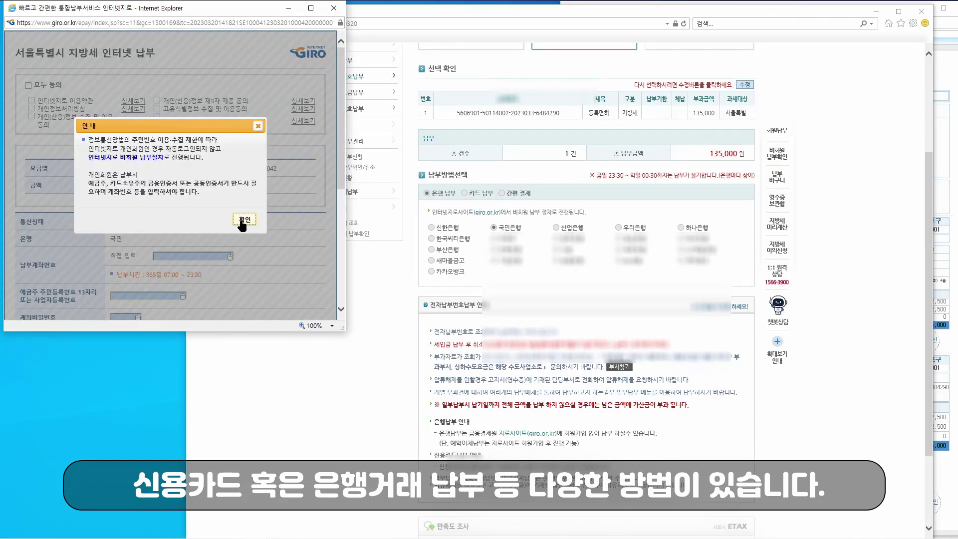
{"action": "left_click", "coordinate": [243, 221]}
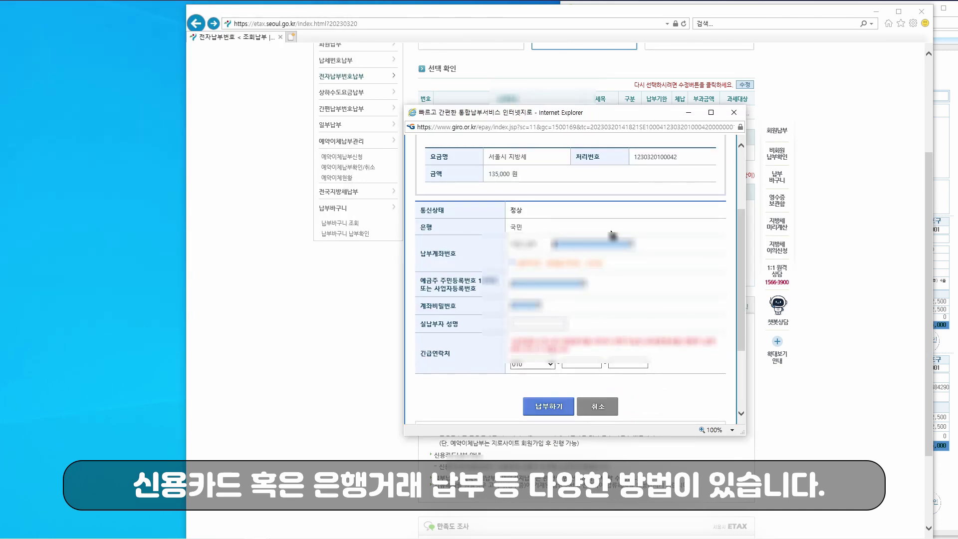
- Enter the paying account number, the depositor's registration number and the account password
{"action": "left_click", "coordinate": [591, 244]}
{"action": "type", "text": "**"}
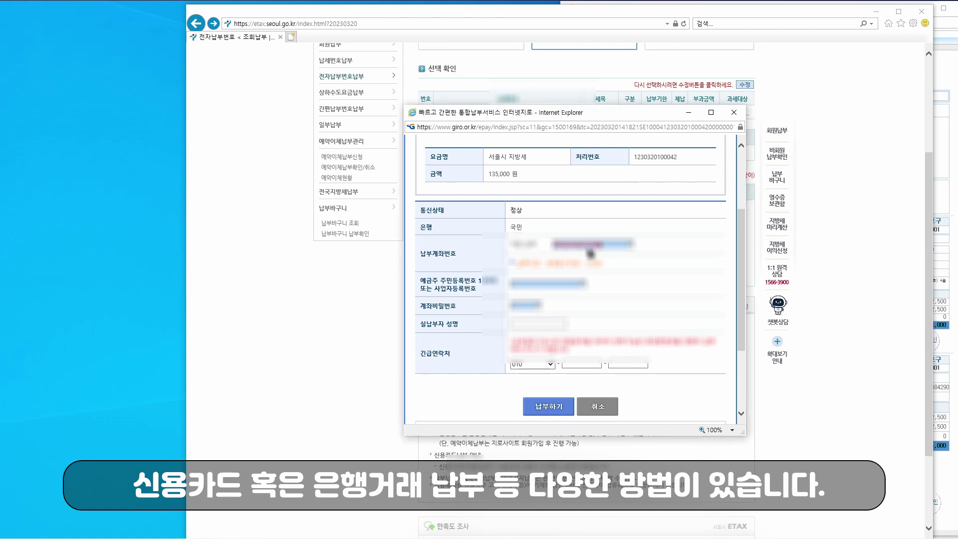
{"action": "left_click", "coordinate": [548, 285]}
{"action": "type", "text": "**********"}
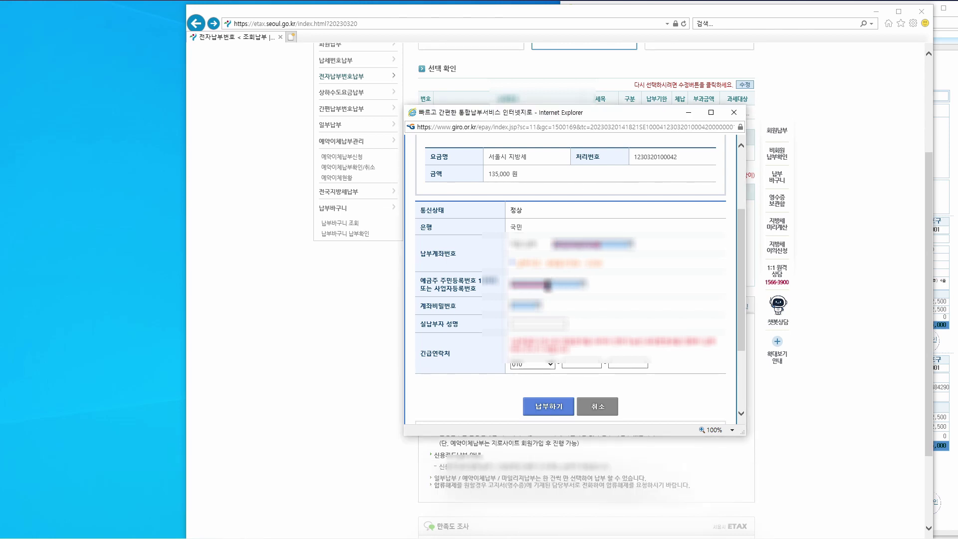
{"action": "left_click", "coordinate": [530, 306]}
{"action": "type", "text": "****"}
- Fill in the payer name and the emergency contact phone number
{"action": "key", "text": "Tab"}
{"action": "type", "text": "***"}
{"action": "key", "text": "Tab"}
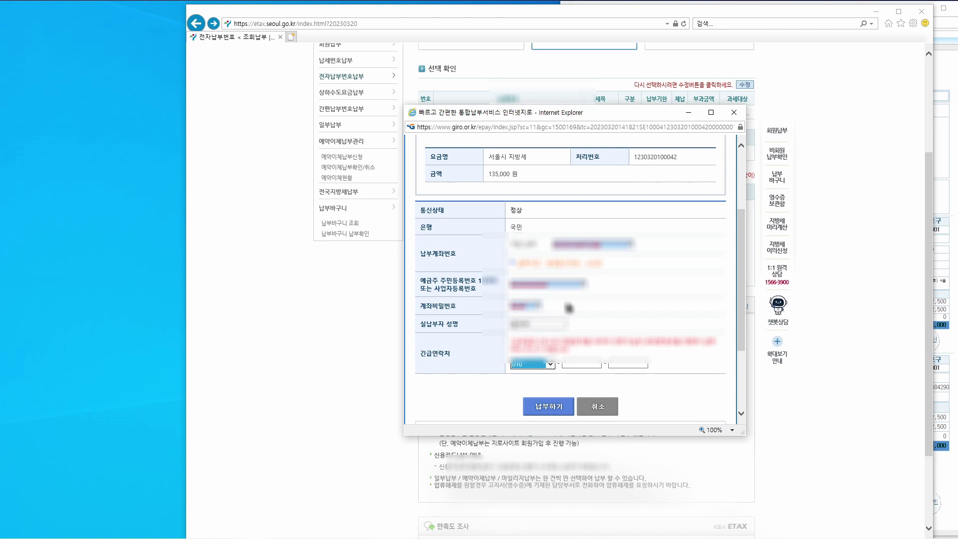
{"action": "left_click", "coordinate": [575, 363]}
{"action": "type", "text": "4658"}
{"action": "key", "text": "Tab"}
{"action": "type", "text": "****"}
- Submit the 135,000원 payment, sign it with the bank certificate and close the result window
{"action": "left_click", "coordinate": [548, 406]}
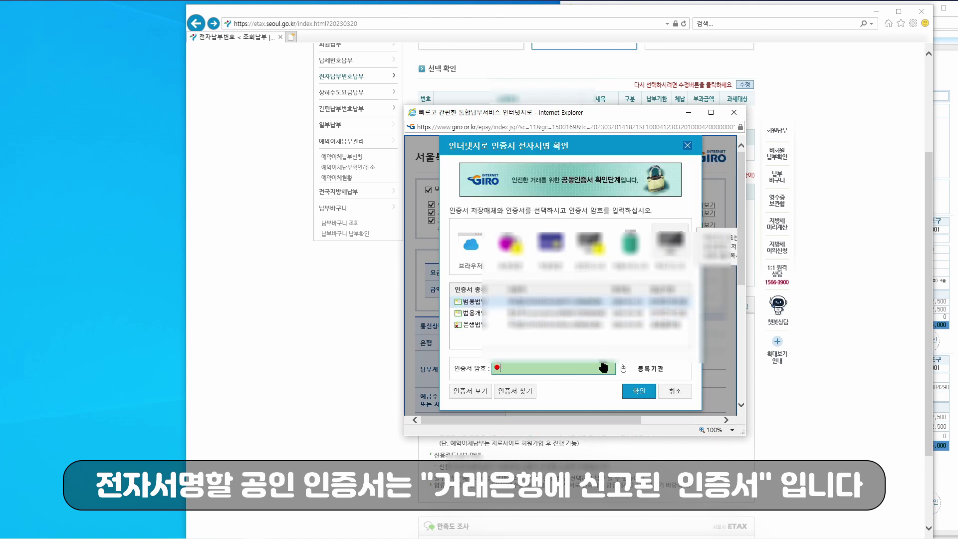
{"action": "type", "text": "***********"}
{"action": "left_click", "coordinate": [639, 391]}
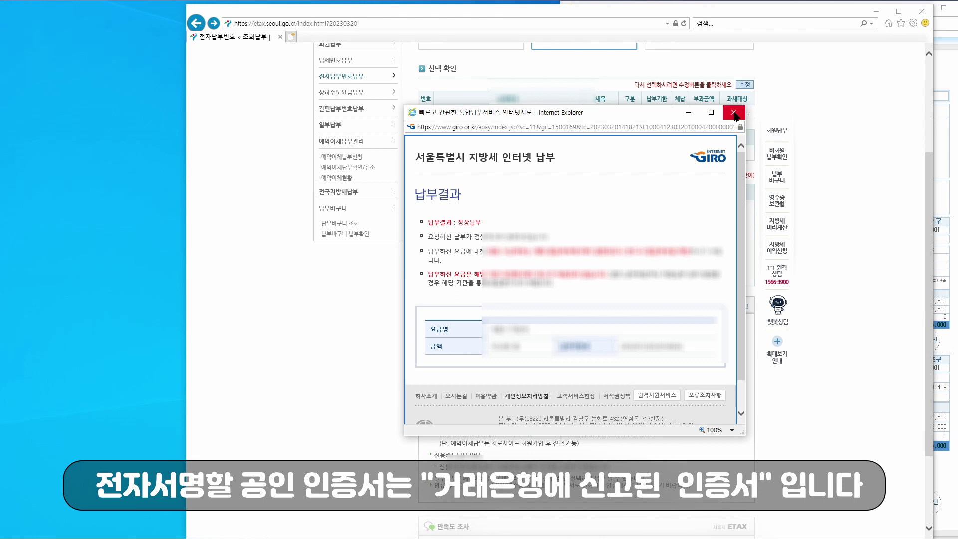
{"action": "left_click", "coordinate": [734, 114]}
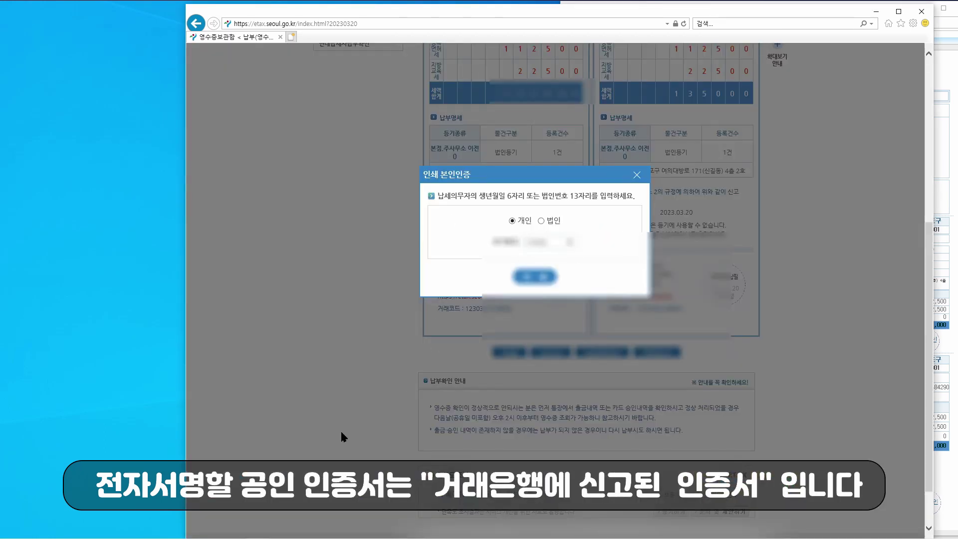
- Pass the print identity check as 법인 using the corporate registration number
{"action": "left_click", "coordinate": [543, 221]}
{"action": "left_click_drag", "start_coordinate": [535, 242], "coordinate": [466, 335]}
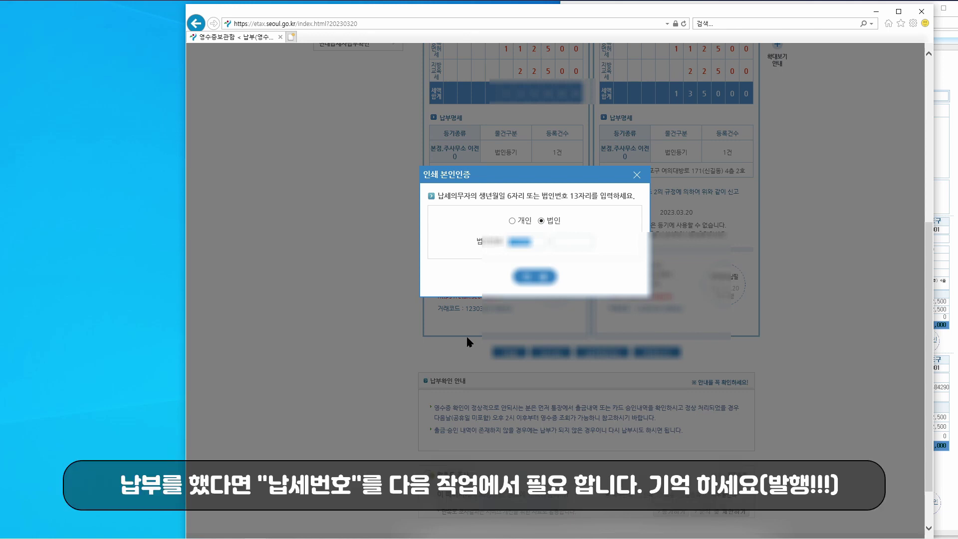
{"action": "type", "text": "110111"}
{"action": "left_click", "coordinate": [570, 243]}
{"action": "type", "text": "3******"}
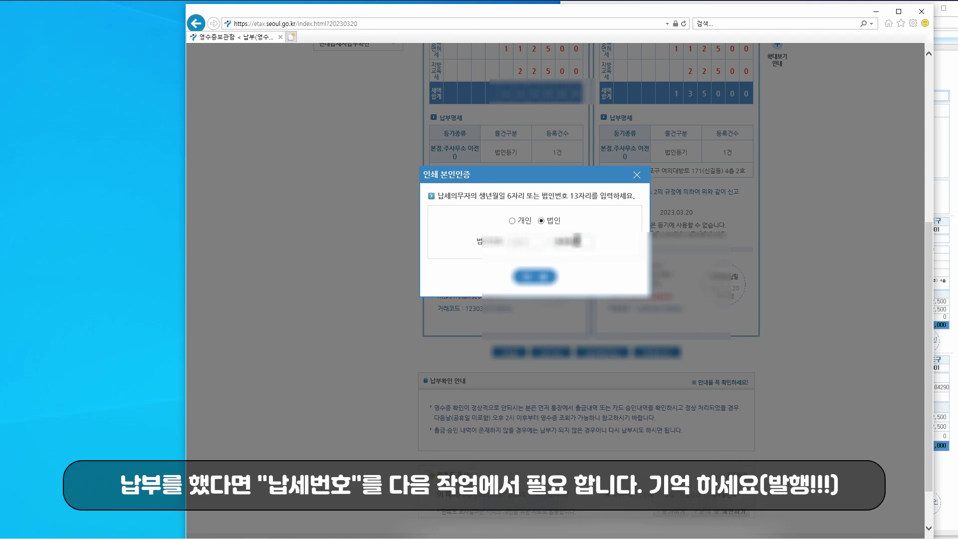
{"action": "left_click", "coordinate": [533, 280]}
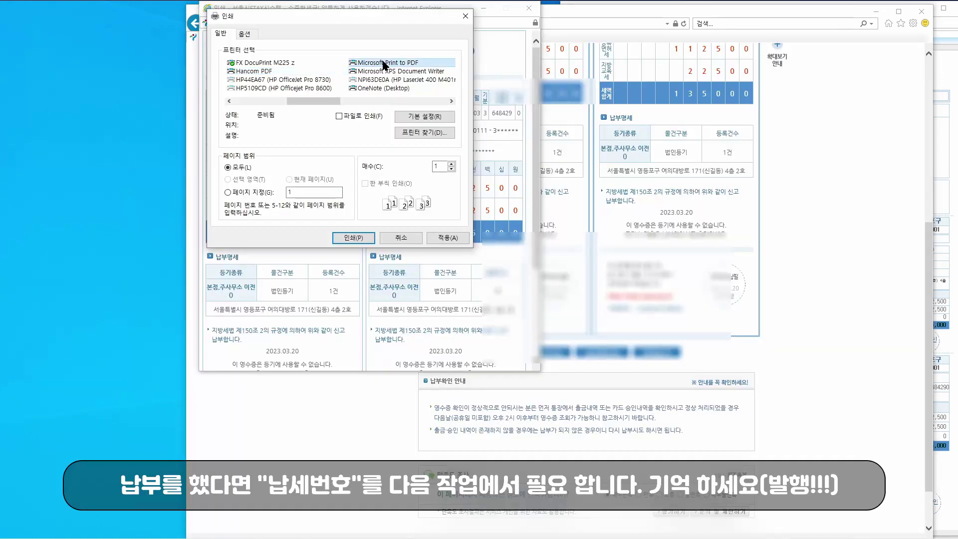
- Print the registration tax receipt to a PDF and choose the save drive
{"action": "left_click", "coordinate": [353, 238]}
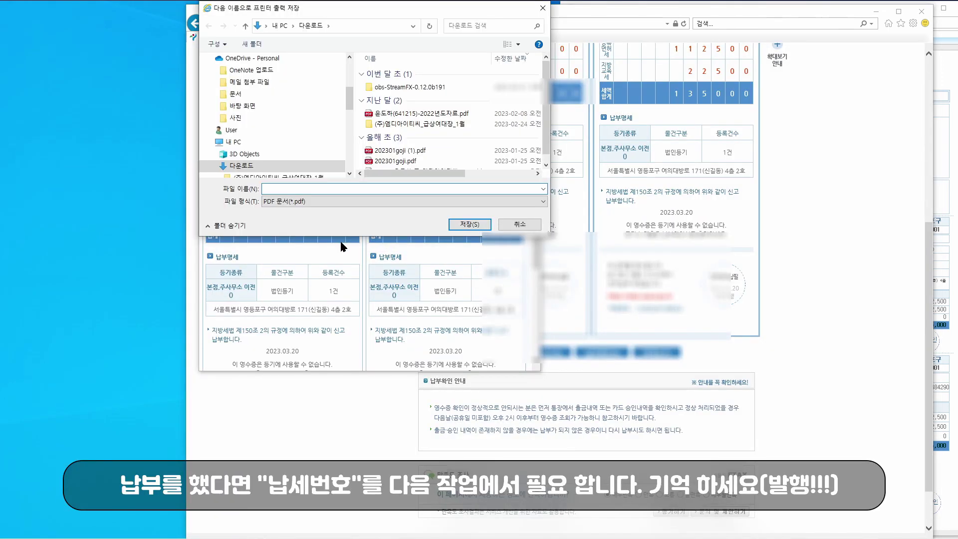
{"action": "type", "text": "세"}
{"action": "left_click_drag", "start_coordinate": [349, 98], "coordinate": [349, 130]}
{"action": "left_click", "coordinate": [274, 120]}
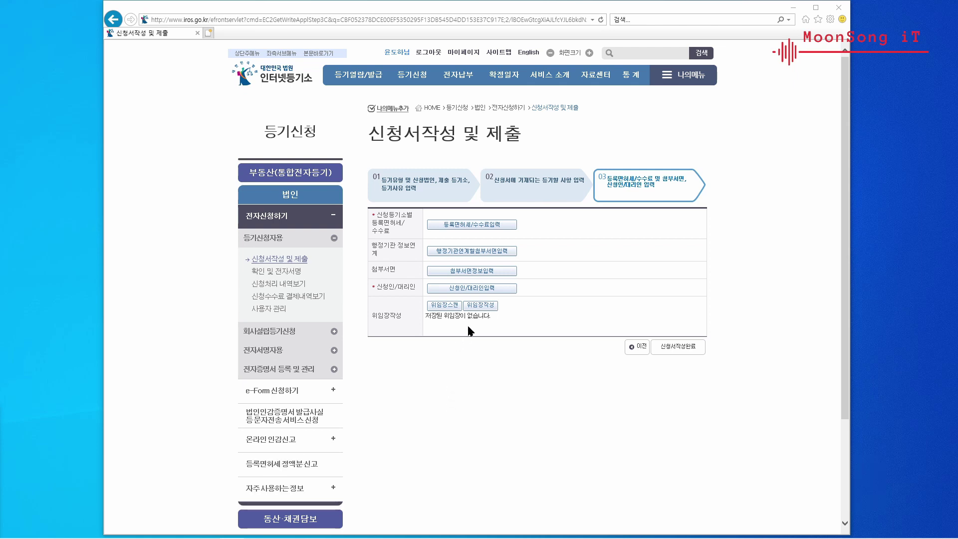
- Enter the tax payment number with 112,500원 paid, add the 2,000원 fee row, and save
{"action": "left_click", "coordinate": [486, 224]}
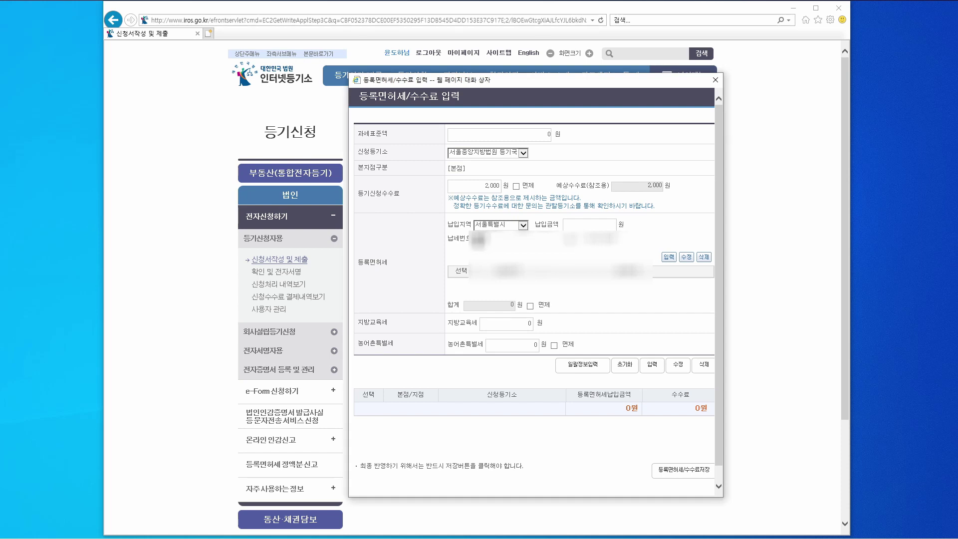
{"action": "type", "text": "..."}
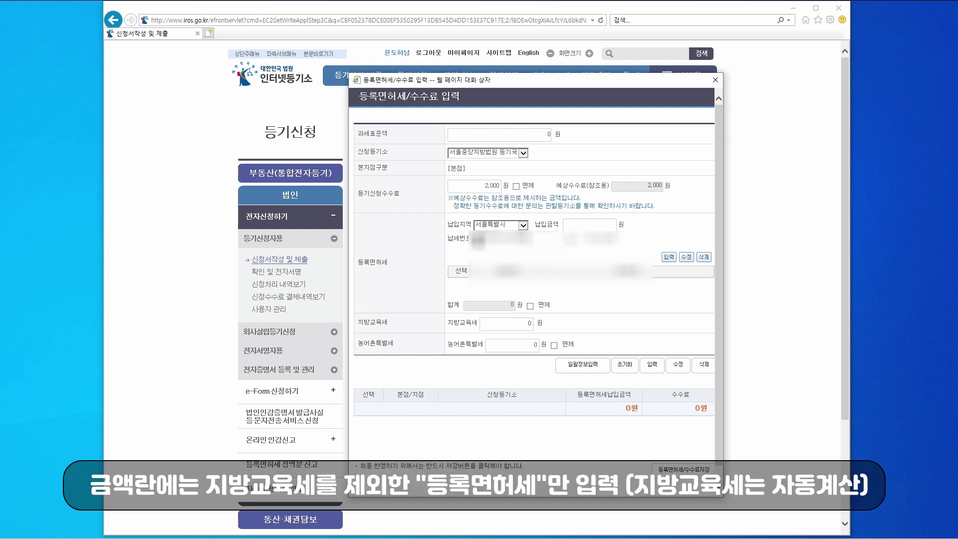
{"action": "type", "text": "..."}
{"action": "left_click", "coordinate": [668, 257]}
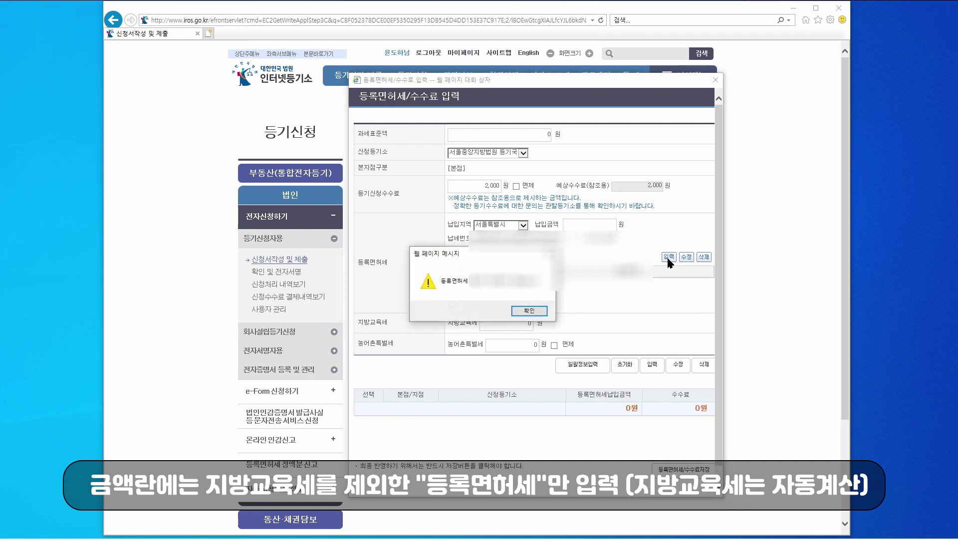
{"action": "left_click", "coordinate": [537, 310]}
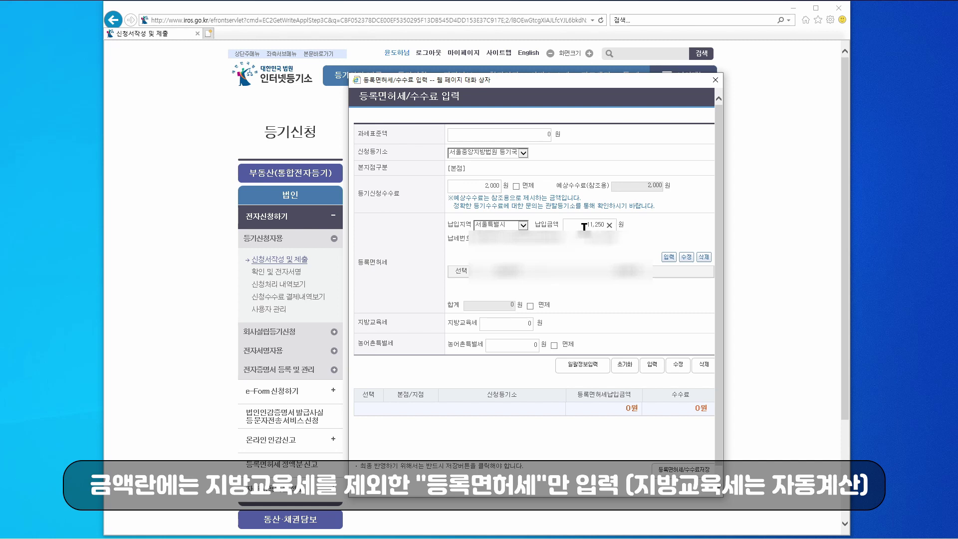
{"action": "left_click", "coordinate": [669, 258]}
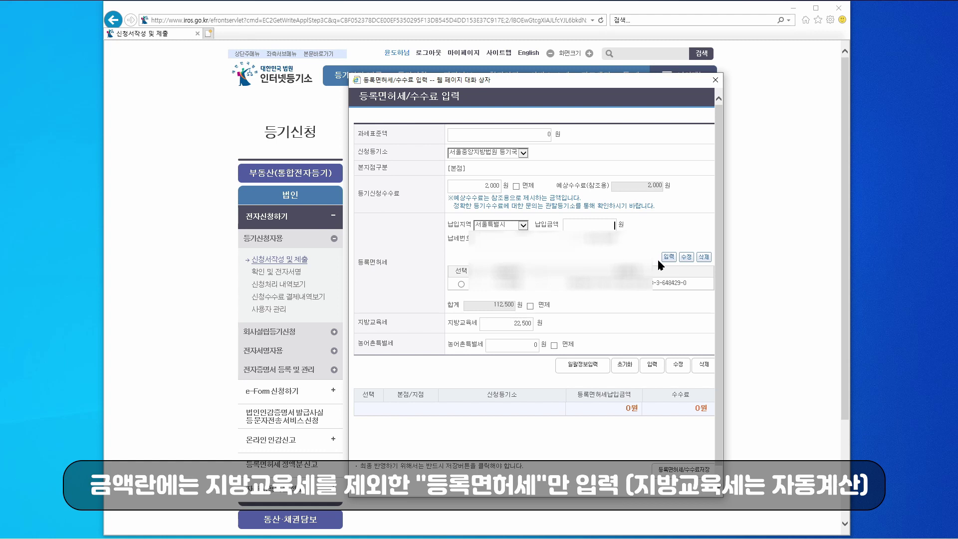
{"action": "left_click", "coordinate": [652, 366]}
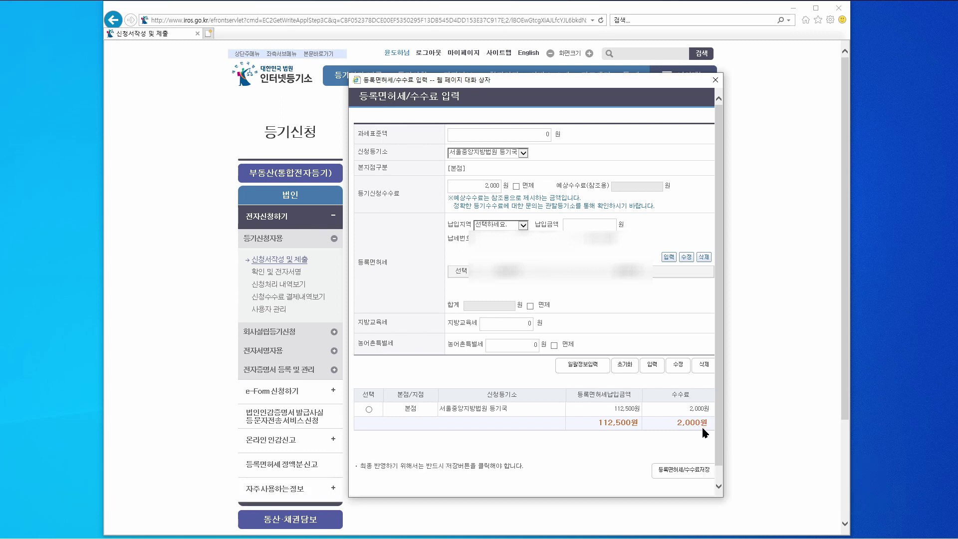
{"action": "left_click", "coordinate": [684, 470]}
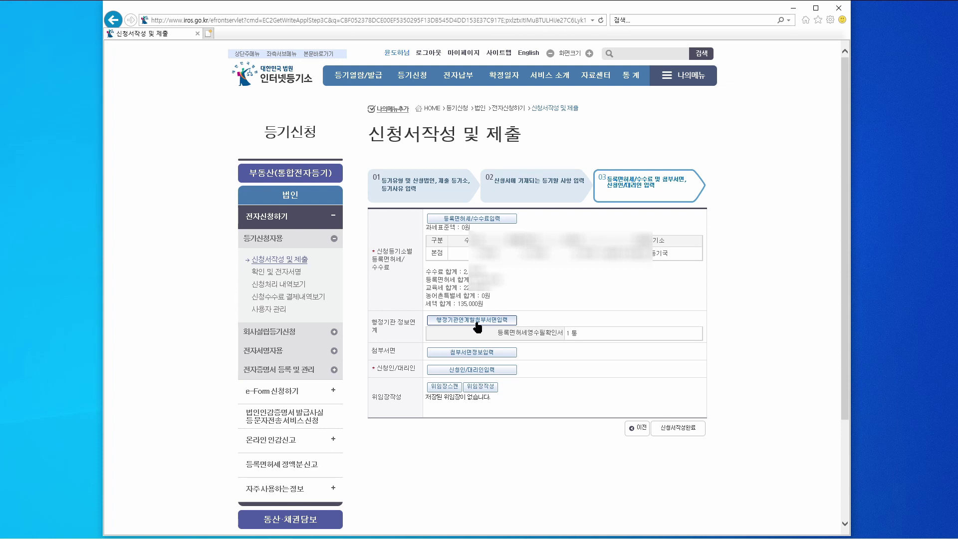
- Select 등록면허세영수필확인서 as a linked-agency attachment and send the batch request
{"action": "left_click", "coordinate": [475, 323]}
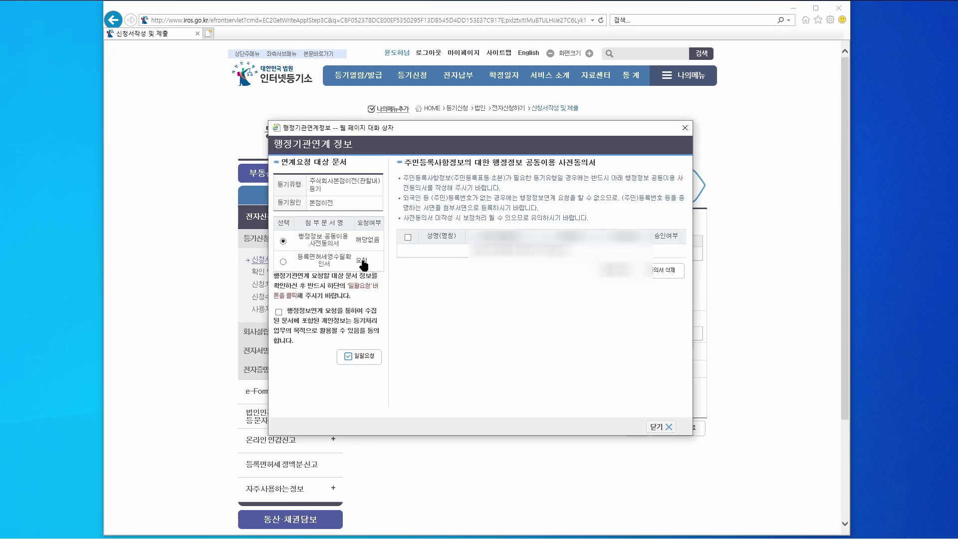
{"action": "left_click", "coordinate": [283, 261]}
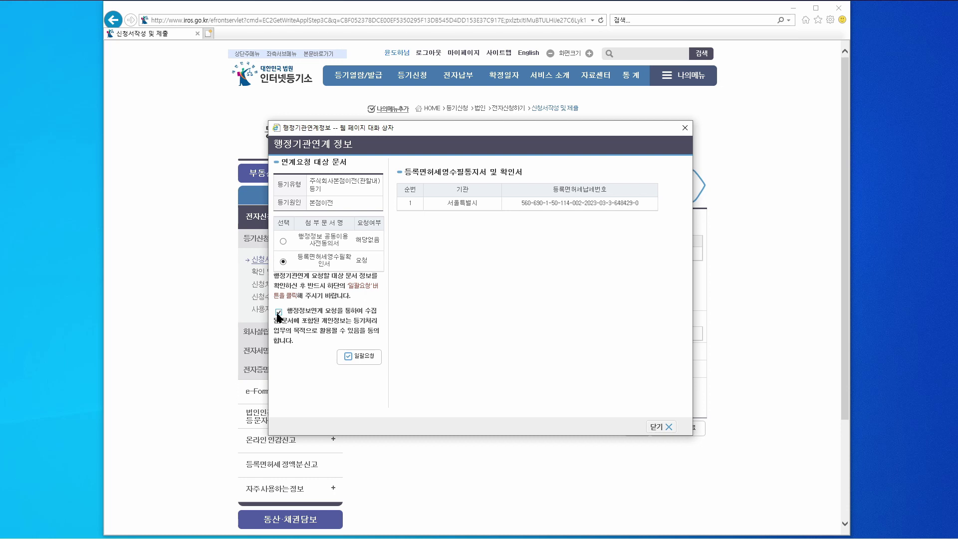
{"action": "left_click", "coordinate": [359, 357]}
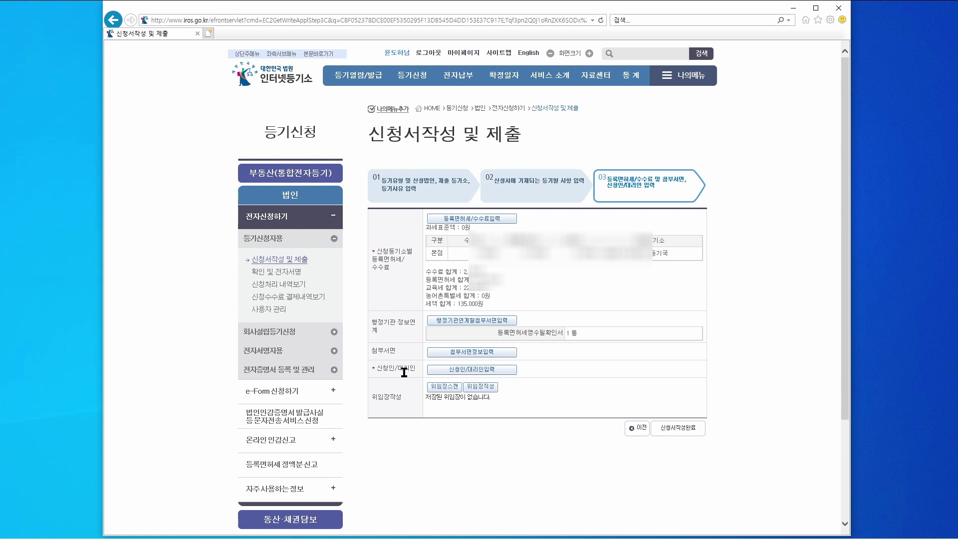
- Enter the applicant's position as 사내이사 and search the applicant's road address
{"action": "left_click", "coordinate": [460, 369]}
{"action": "type", "text": "사내"}
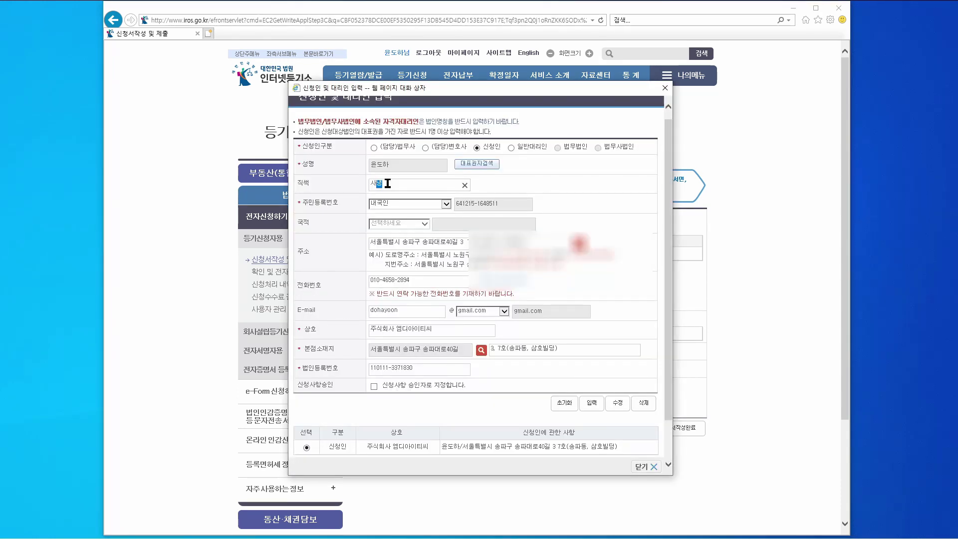
{"action": "type", "text": "이사"}
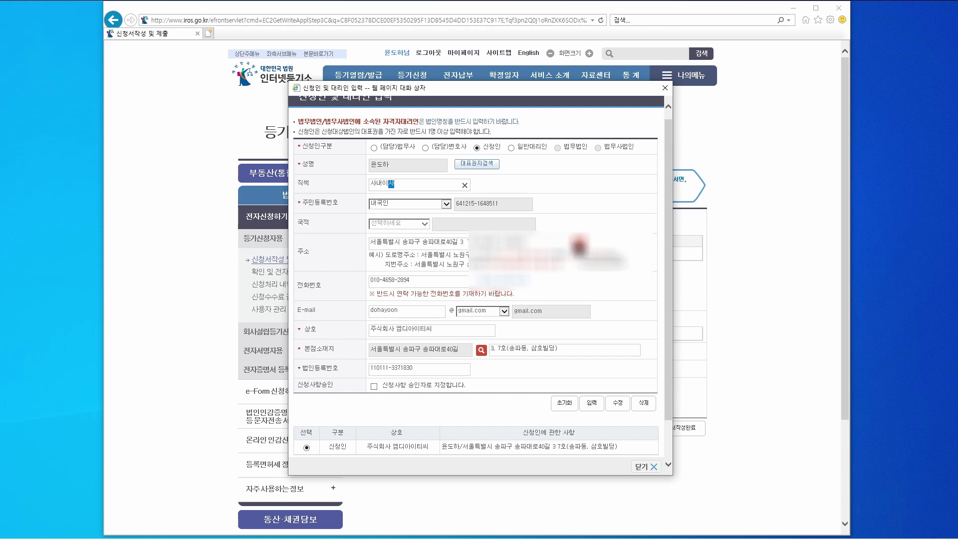
{"action": "left_click", "coordinate": [578, 245]}
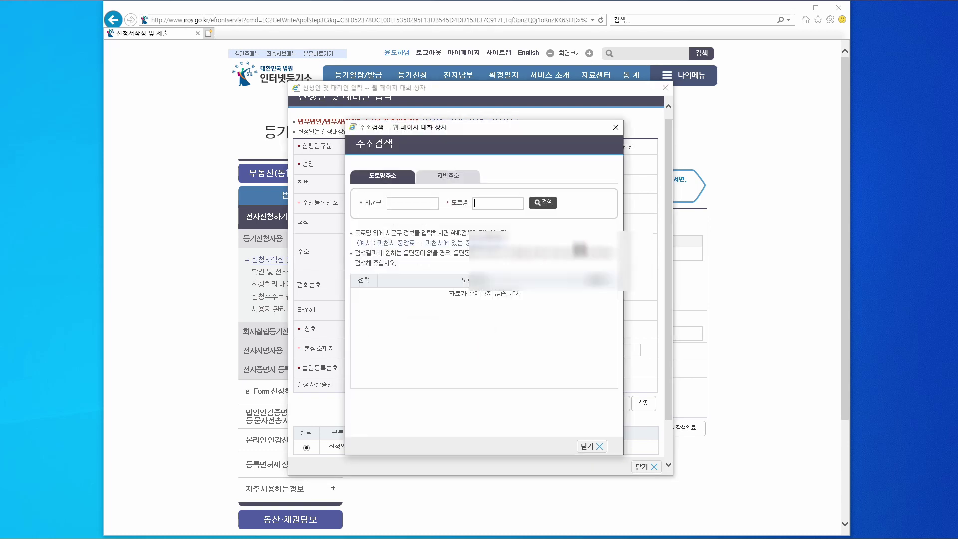
{"action": "left_click", "coordinate": [410, 205]}
{"action": "type", "text": "동작구"}
{"action": "key", "text": "Tab"}
{"action": "left_click", "coordinate": [547, 204]}
{"action": "left_click", "coordinate": [519, 203]}
{"action": "key", "text": "BackSpace"}
{"action": "key", "text": "BackSpace"}
{"action": "key", "text": "BackSpace"}
{"action": "key", "text": "BackSpace"}
{"action": "type", "text": "121"}
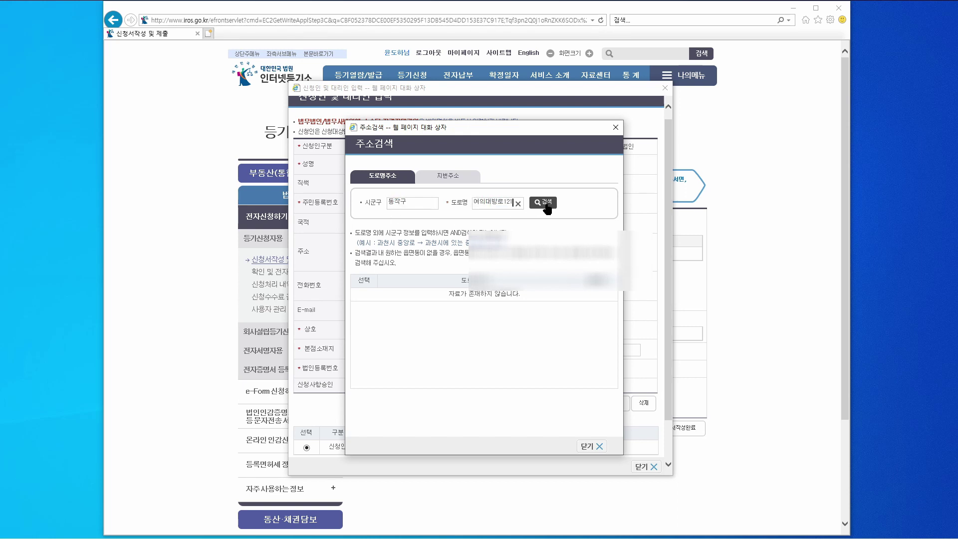
{"action": "key", "text": "BackSpace"}
{"action": "key", "text": "BackSpace"}
{"action": "key", "text": "BackSpace"}
{"action": "key", "text": "Return"}
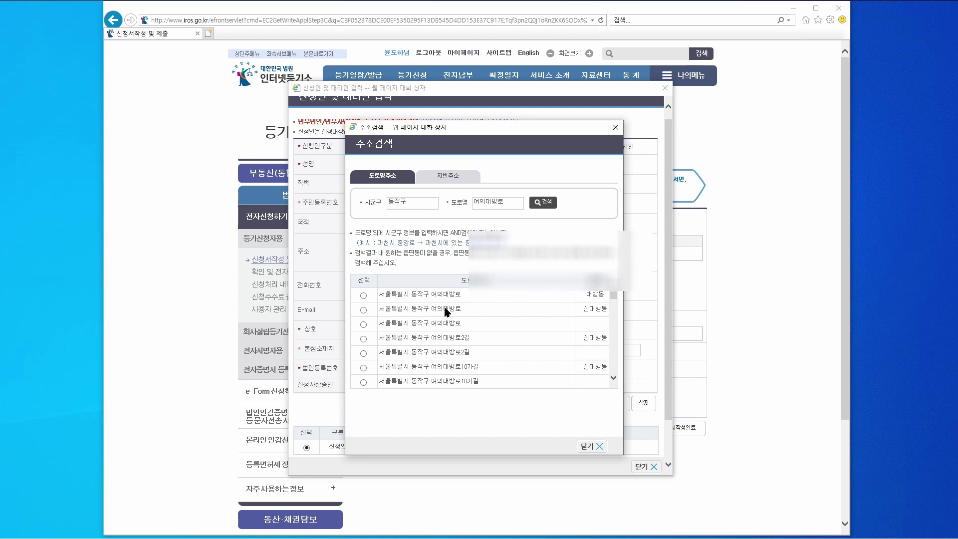
- Pick the matching address, add the unit detail, then add and save the applicant entry
{"action": "left_click", "coordinate": [450, 313]}
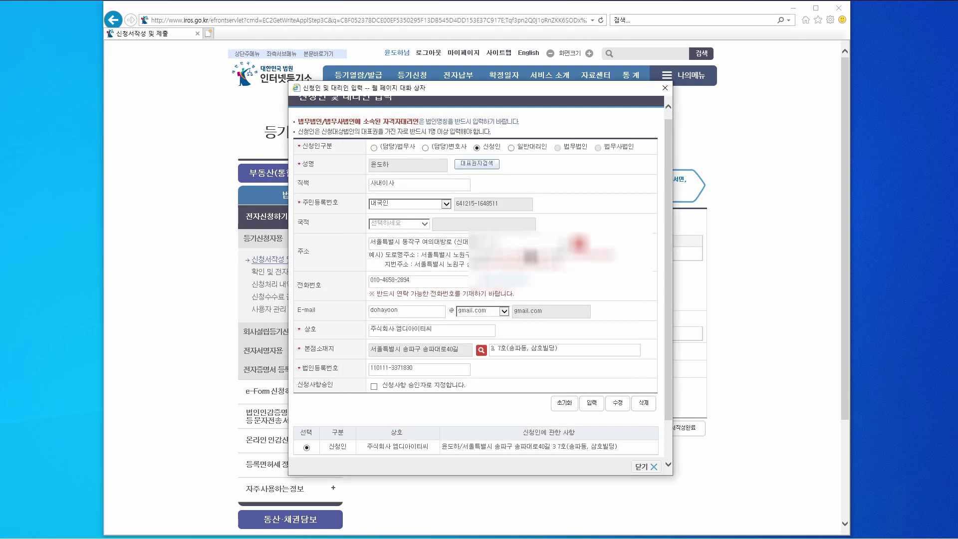
{"action": "scroll", "coordinate": [479, 344], "scroll_direction": "down", "scroll_amount": 2}
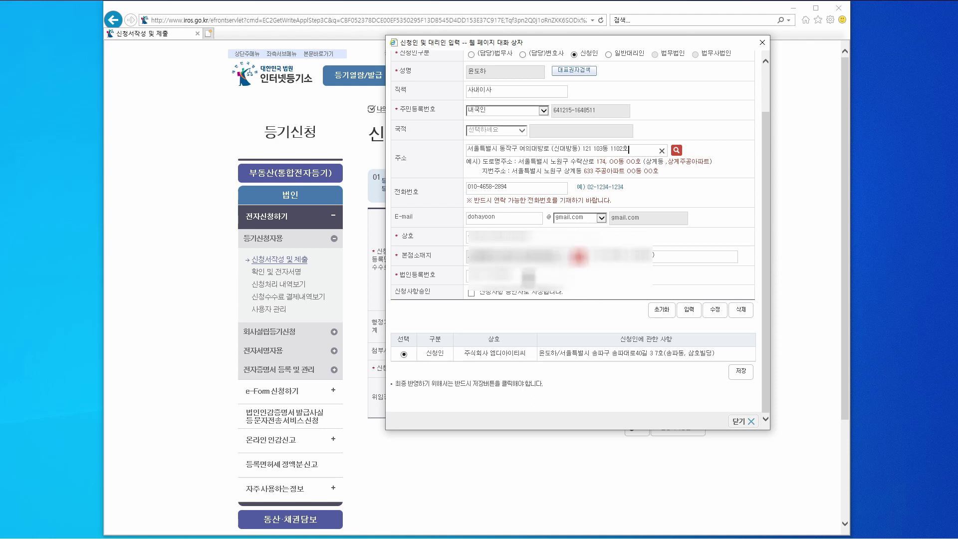
{"action": "left_click", "coordinate": [688, 310]}
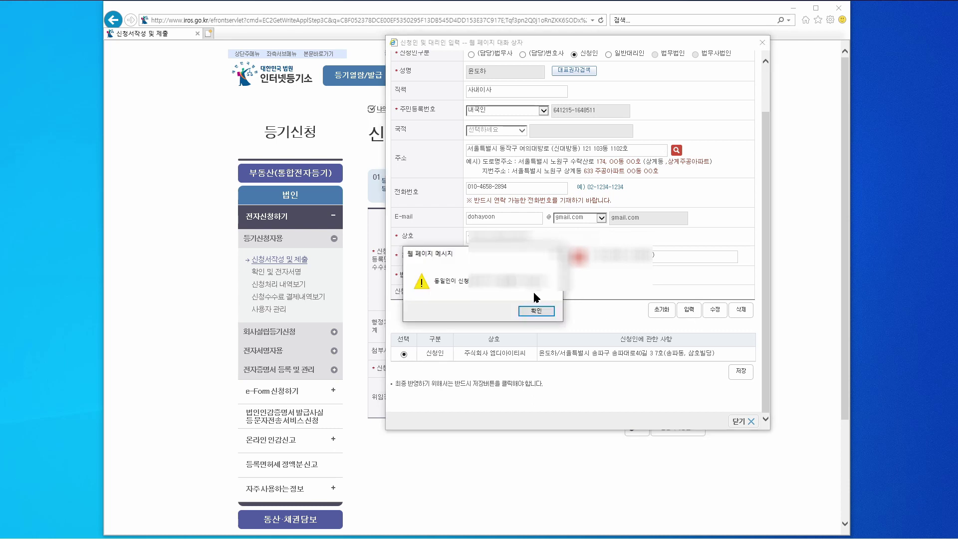
{"action": "left_click", "coordinate": [545, 315]}
{"action": "left_click", "coordinate": [739, 369]}
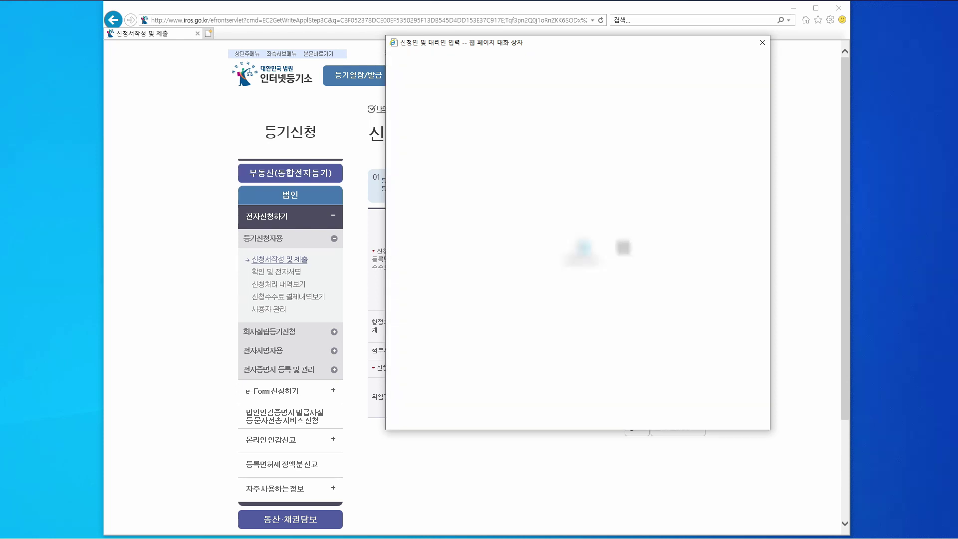
{"action": "scroll", "coordinate": [745, 301], "scroll_direction": "down", "scroll_amount": 2}
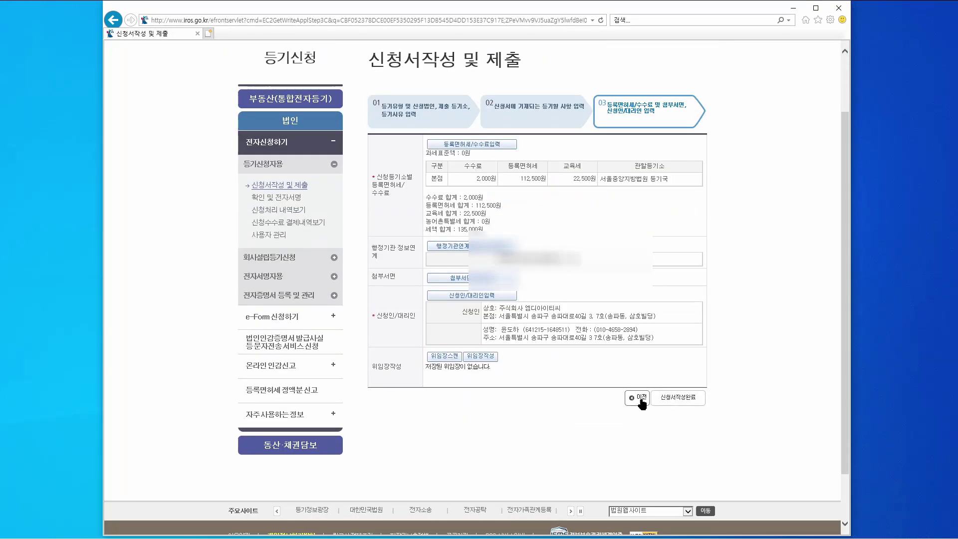
- Finish writing the 본점이전 application, clear the 행정정보연계 check, and confirm the written contents
{"action": "left_click", "coordinate": [676, 401]}
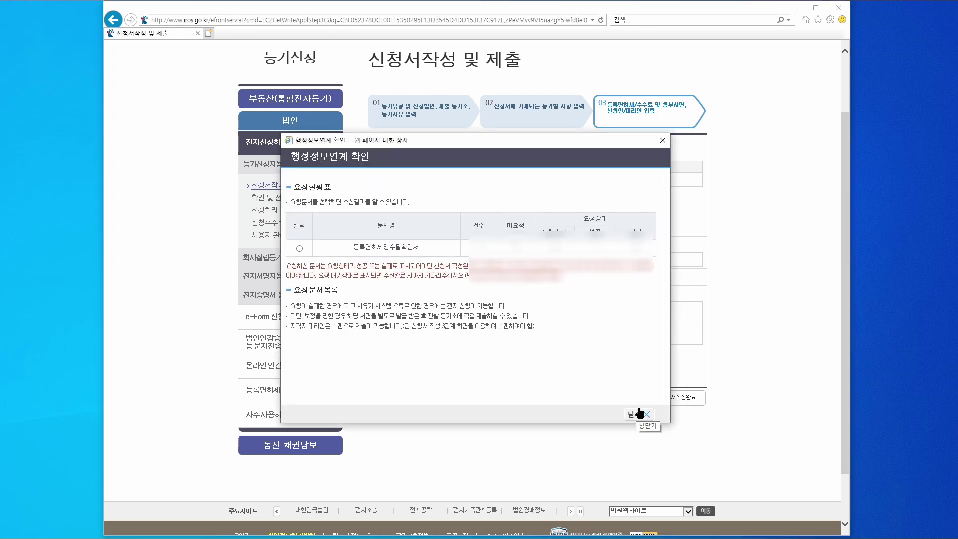
{"action": "left_click", "coordinate": [638, 413]}
{"action": "key", "text": "Return"}
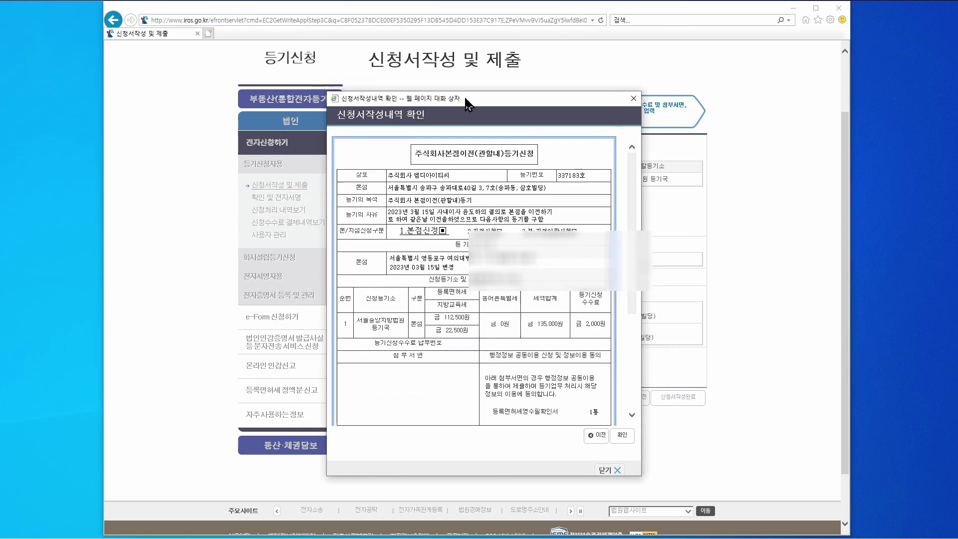
{"action": "left_click_drag", "start_coordinate": [465, 99], "coordinate": [489, 145]}
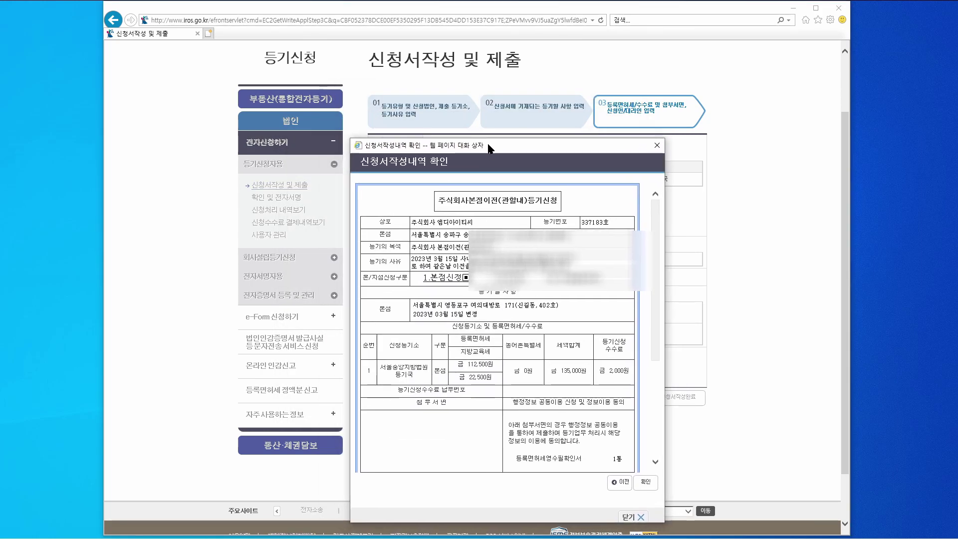
{"action": "left_click", "coordinate": [645, 482]}
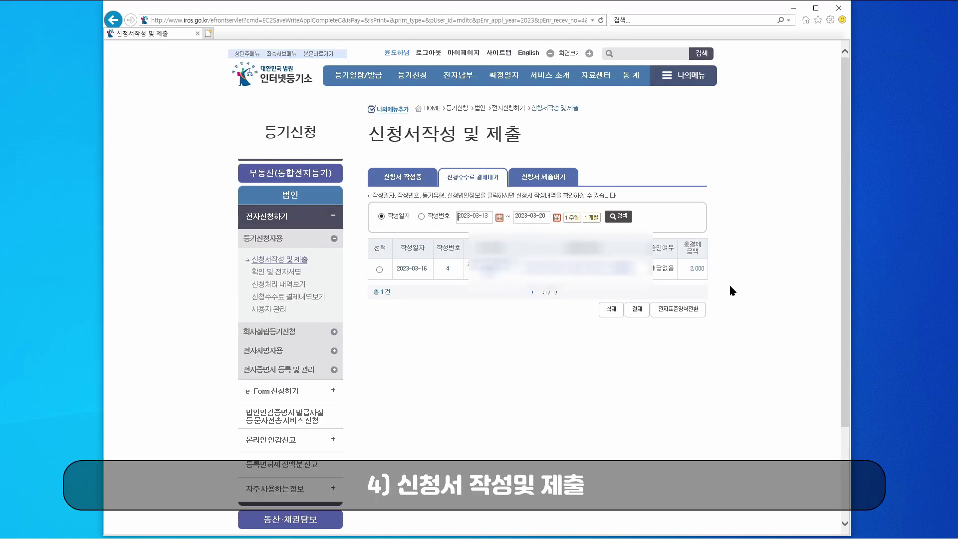
- Open the fee payment page for the 2,000원 application
{"action": "left_click", "coordinate": [641, 310]}
{"action": "key", "text": "Return"}
{"action": "left_click", "coordinate": [638, 309]}
{"action": "scroll", "coordinate": [725, 285], "scroll_direction": "down", "scroll_amount": 2}
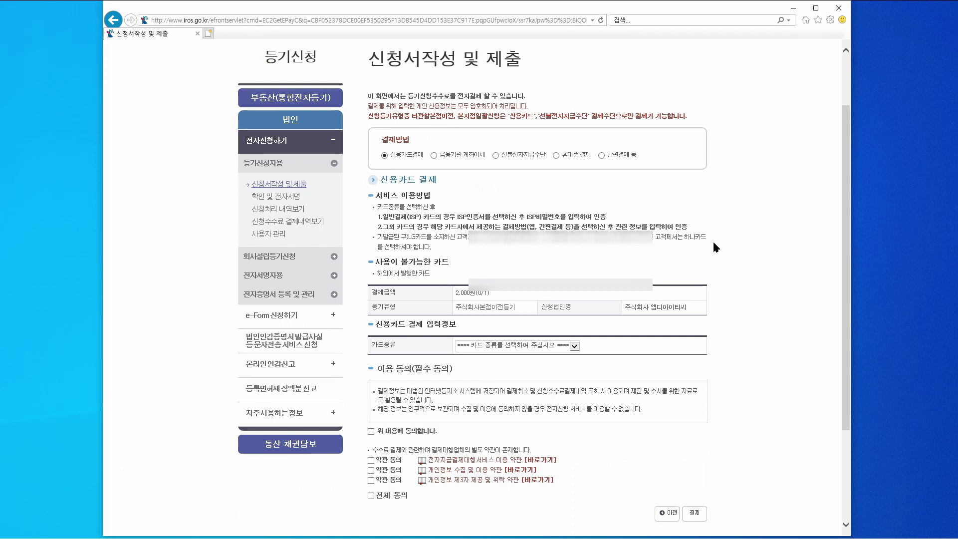
{"action": "scroll", "coordinate": [623, 250], "scroll_direction": "down", "scroll_amount": 2}
- Choose KB국민카드, agree to all payment terms, and proceed to pay
{"action": "left_click", "coordinate": [574, 271]}
{"action": "left_click", "coordinate": [472, 303]}
{"action": "left_click", "coordinate": [370, 356]}
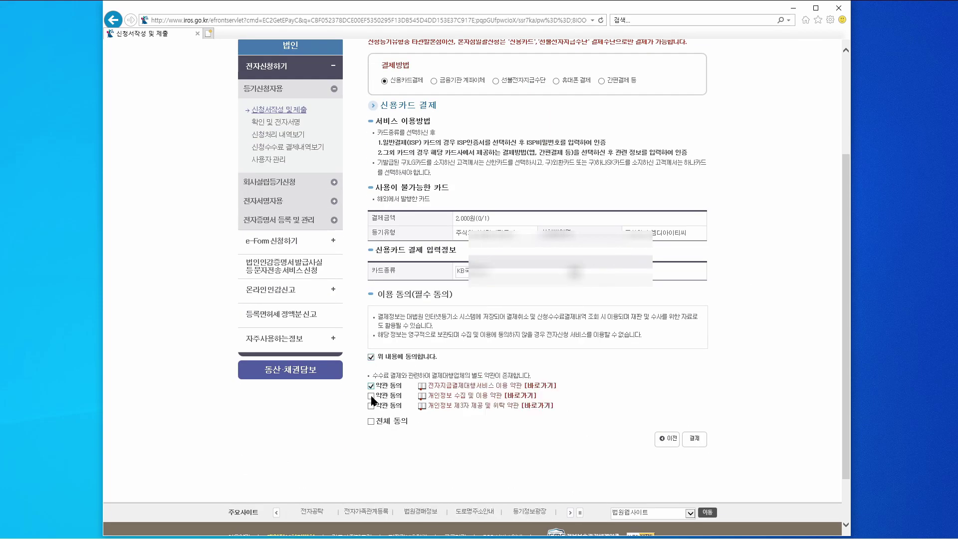
{"action": "left_click", "coordinate": [370, 421]}
{"action": "left_click", "coordinate": [694, 438]}
- Complete the card payment through the ISP service with the payment password
{"action": "left_click", "coordinate": [215, 207]}
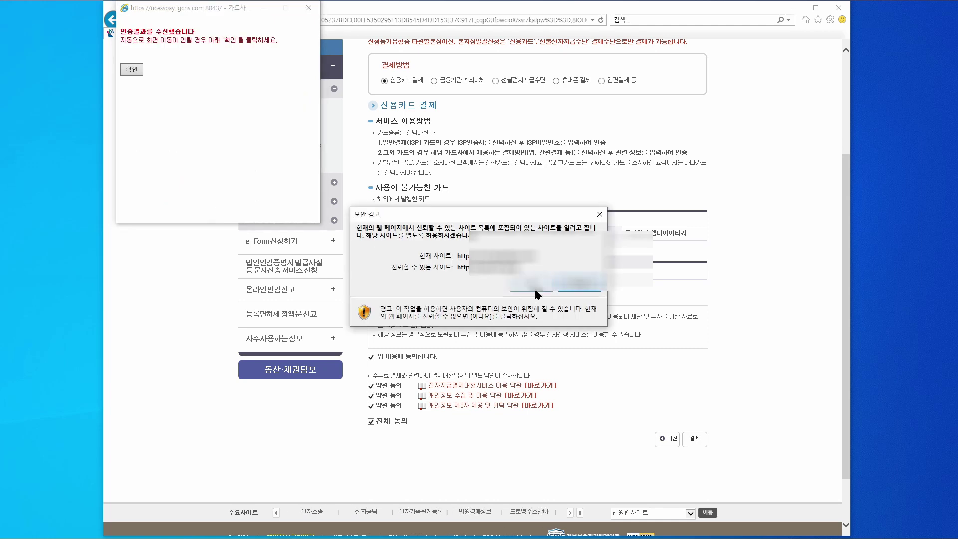
{"action": "left_click", "coordinate": [399, 248]}
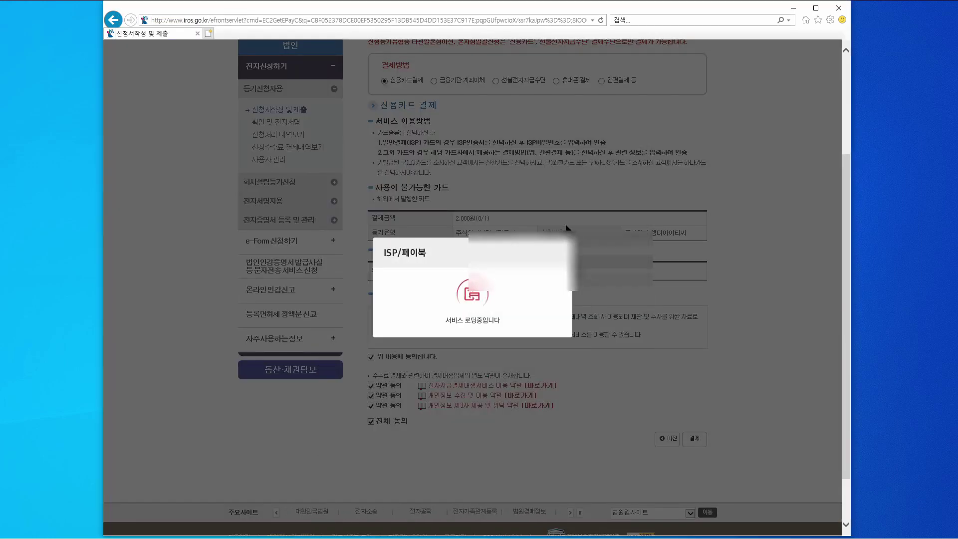
{"action": "left_click", "coordinate": [379, 186]}
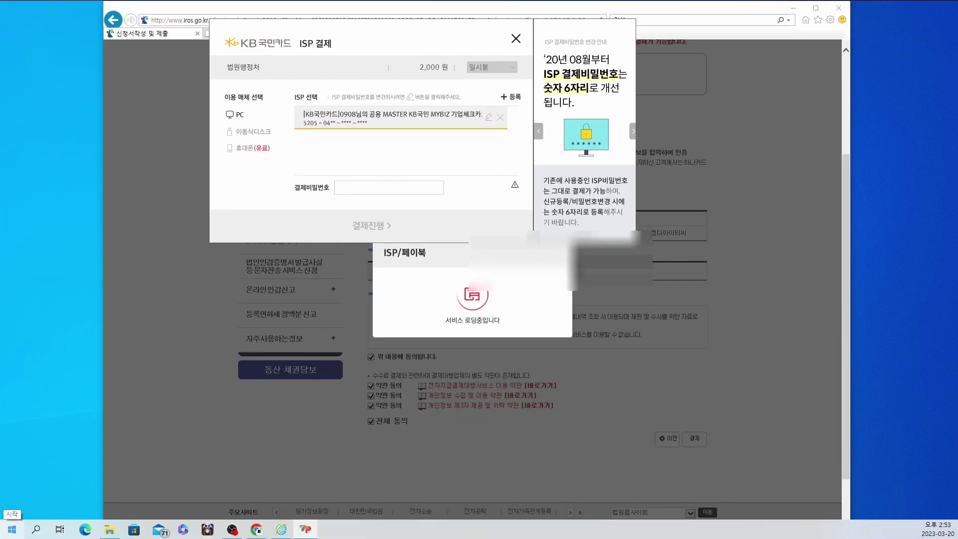
{"action": "type", "text": "******"}
{"action": "left_click", "coordinate": [363, 222]}
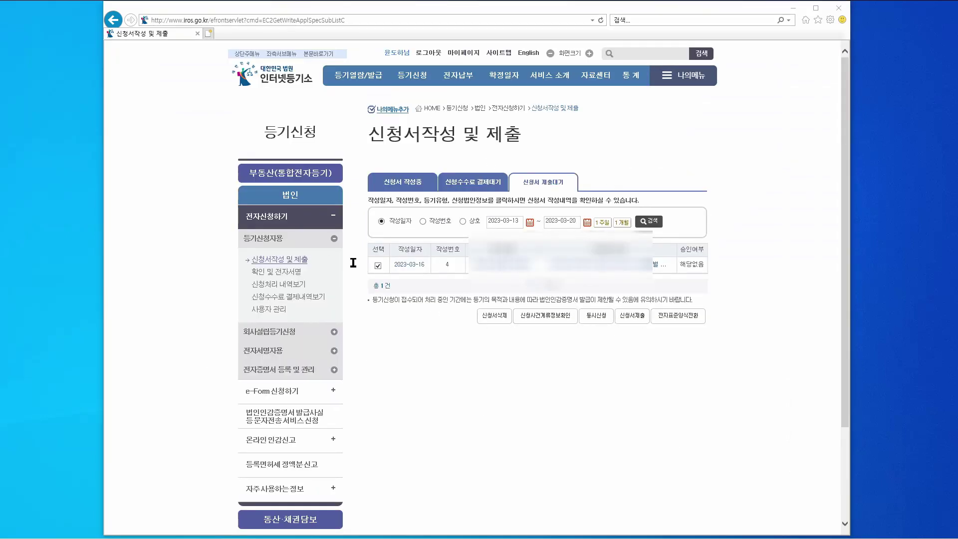
- Open the paid application, review it, and submit it for signing
{"action": "left_click", "coordinate": [633, 316]}
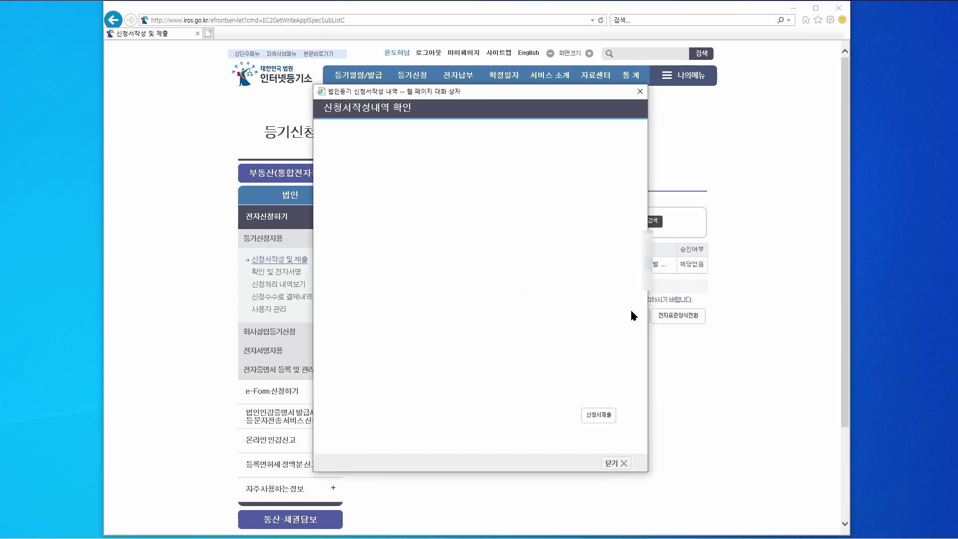
{"action": "scroll", "coordinate": [513, 327], "scroll_direction": "down", "scroll_amount": 10}
{"action": "scroll", "coordinate": [514, 327], "scroll_direction": "down", "scroll_amount": 3}
{"action": "left_click", "coordinate": [597, 413]}
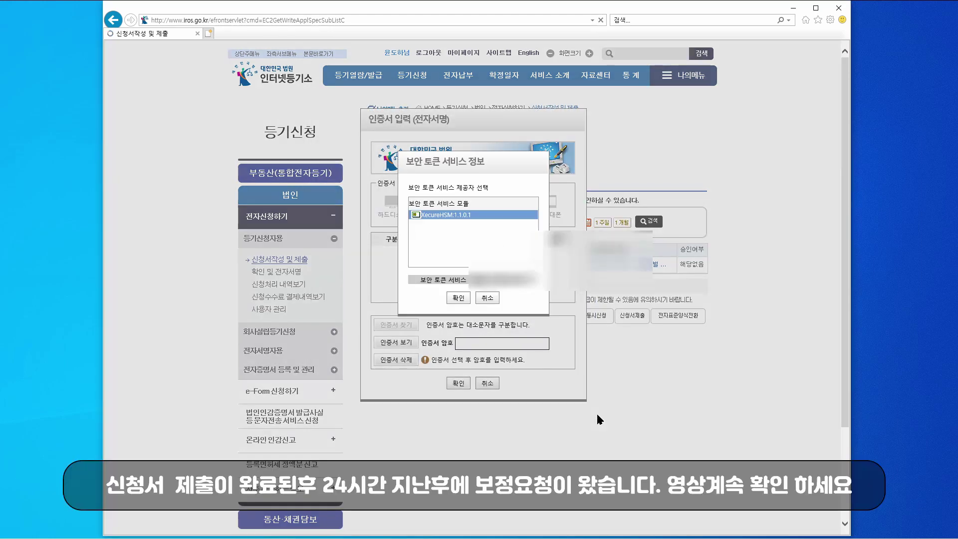
- Sign the application with the 이동식디스크 certificate and its password
{"action": "left_click", "coordinate": [458, 298]}
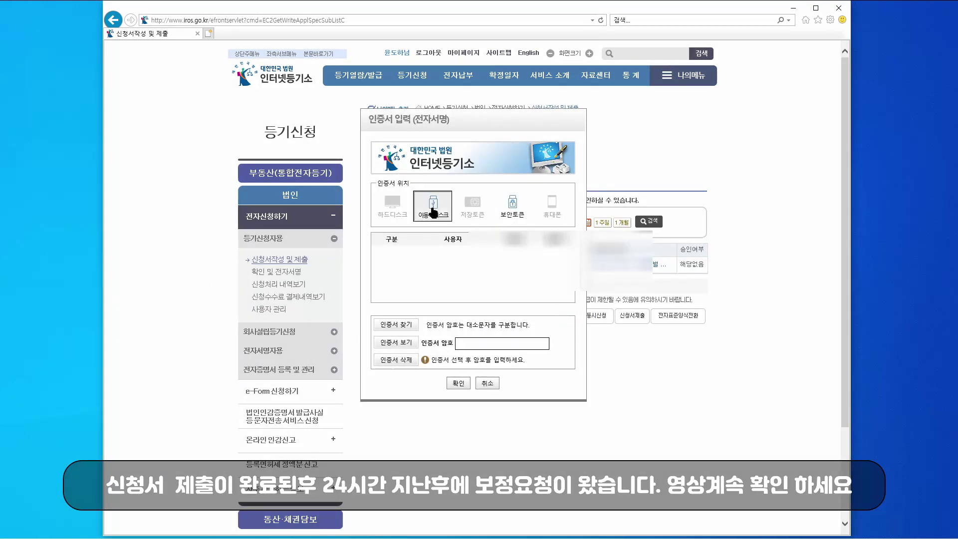
{"action": "left_click", "coordinate": [432, 204]}
{"action": "left_click", "coordinate": [498, 344]}
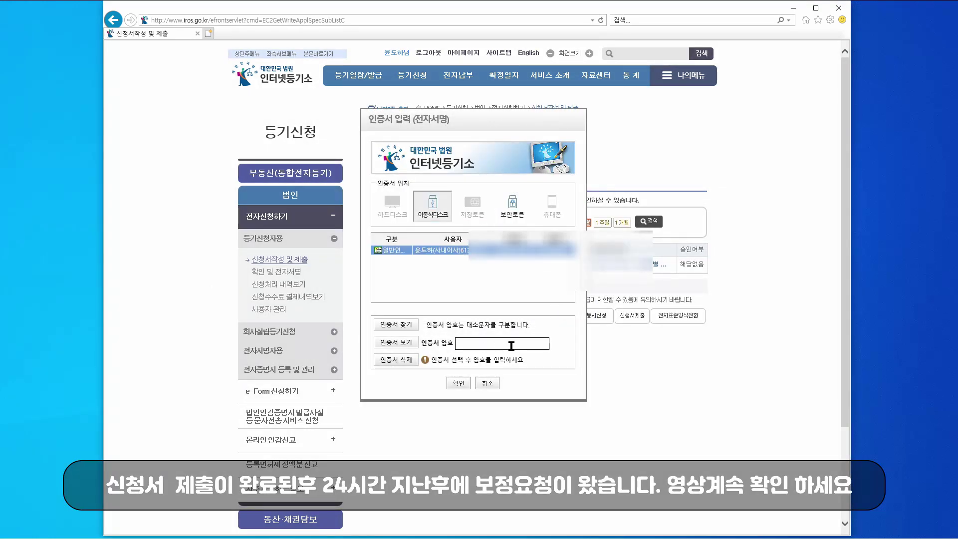
{"action": "type", "text": "●●●●●●●●●●●●"}
{"action": "left_click", "coordinate": [455, 387]}
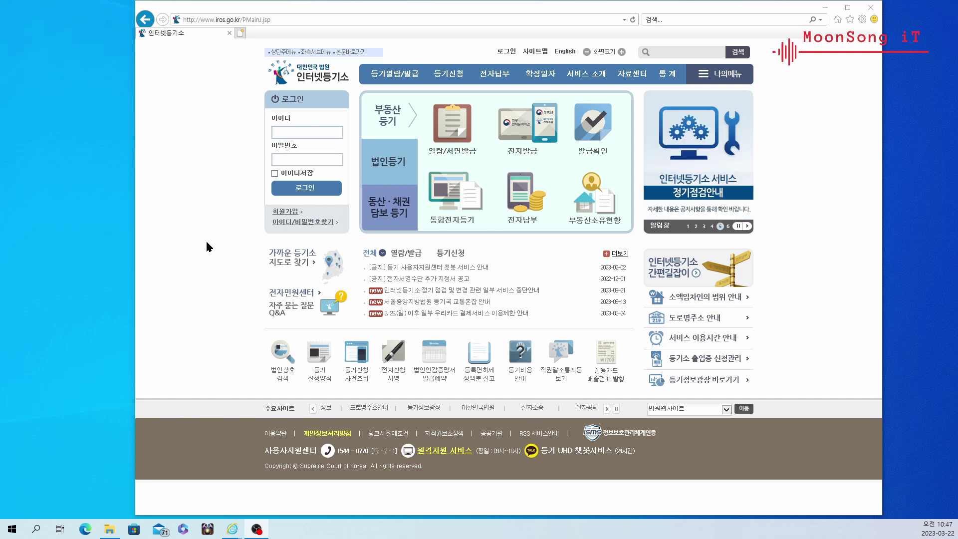
- Log in to 법인등기 electronic filing using the certificate and its password
{"action": "left_click", "coordinate": [394, 163]}
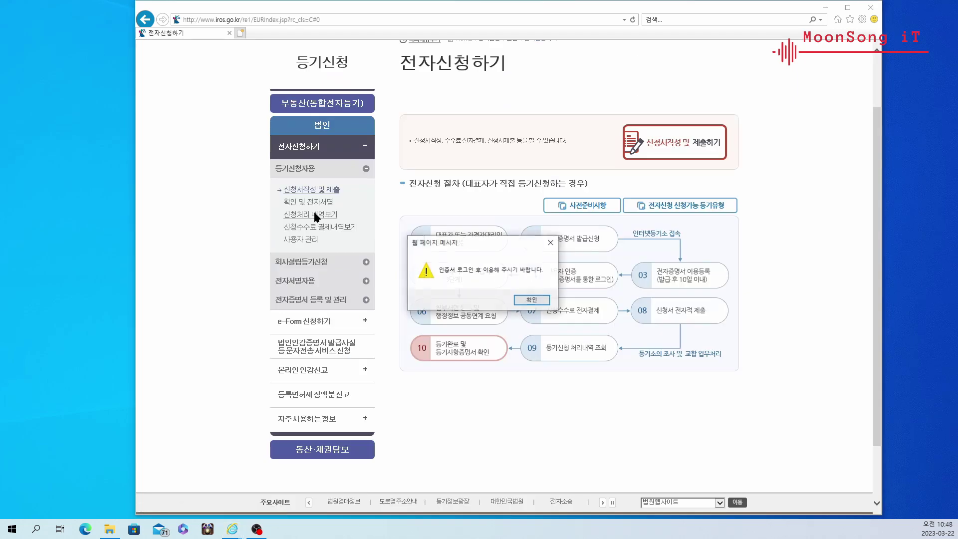
{"action": "left_click", "coordinate": [532, 298]}
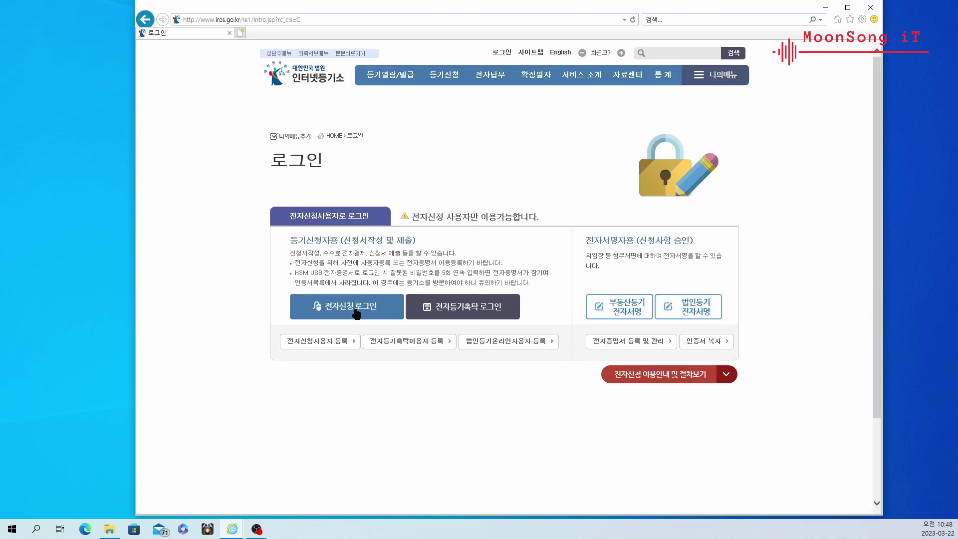
{"action": "left_click", "coordinate": [352, 306]}
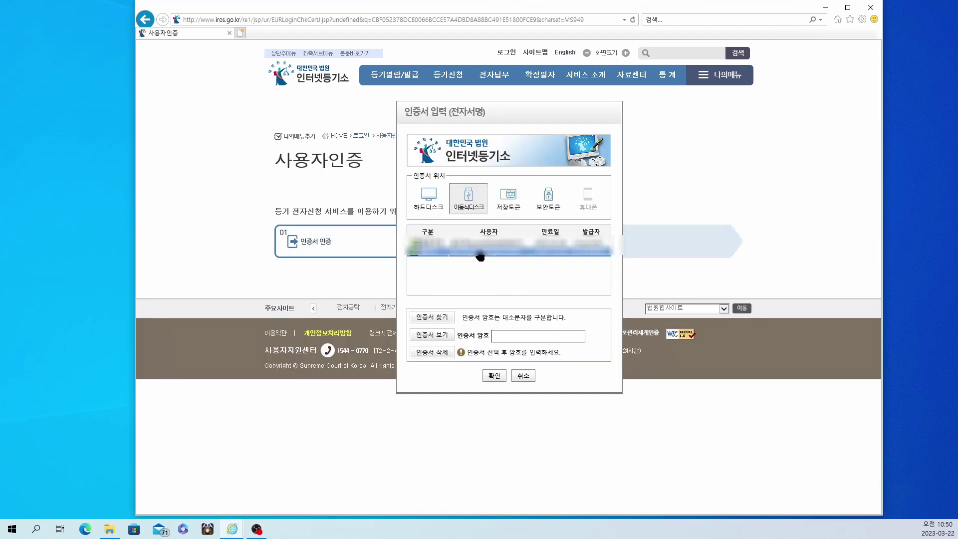
{"action": "type", "text": "************"}
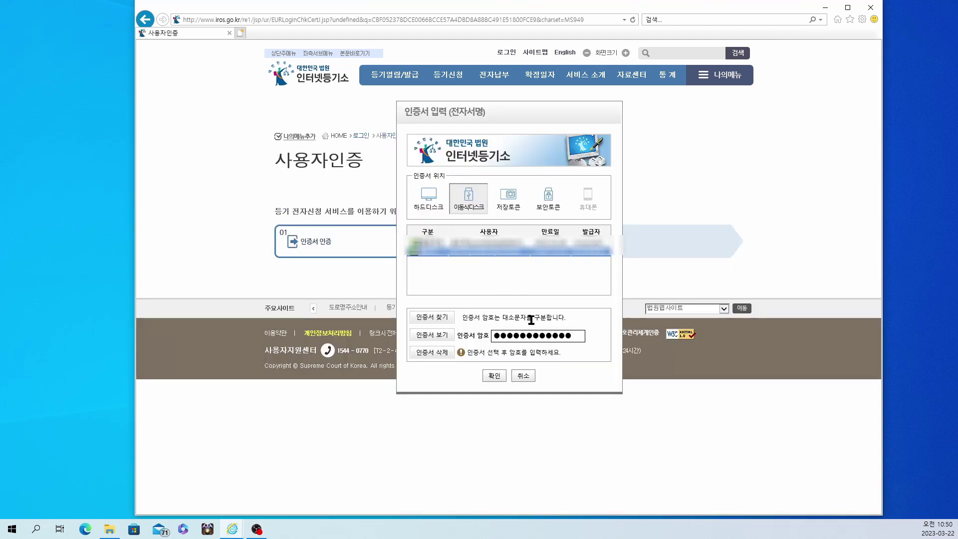
{"action": "left_click", "coordinate": [496, 377]}
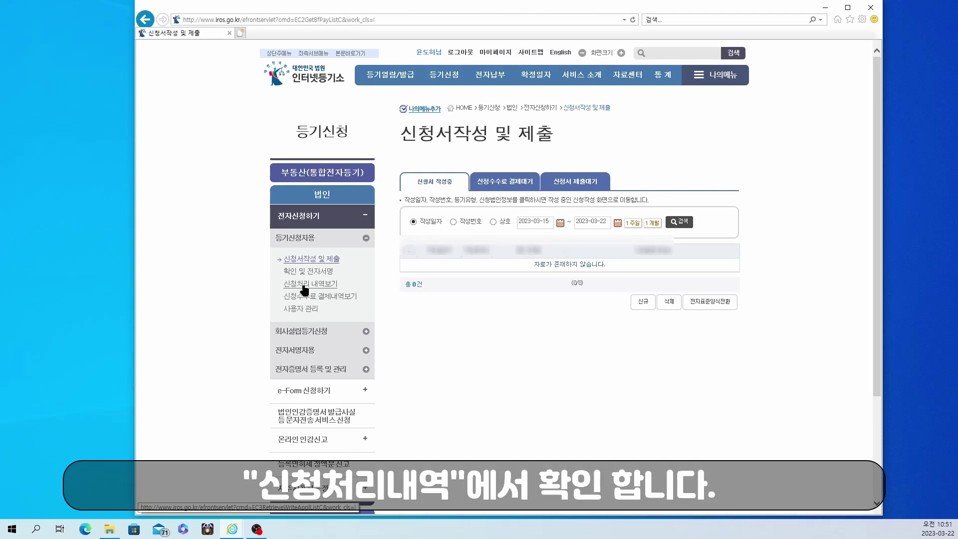
- Open 신청처리 내역보기 and view the 보정 reason for the 2023-03-20 filing
{"action": "left_click", "coordinate": [304, 283]}
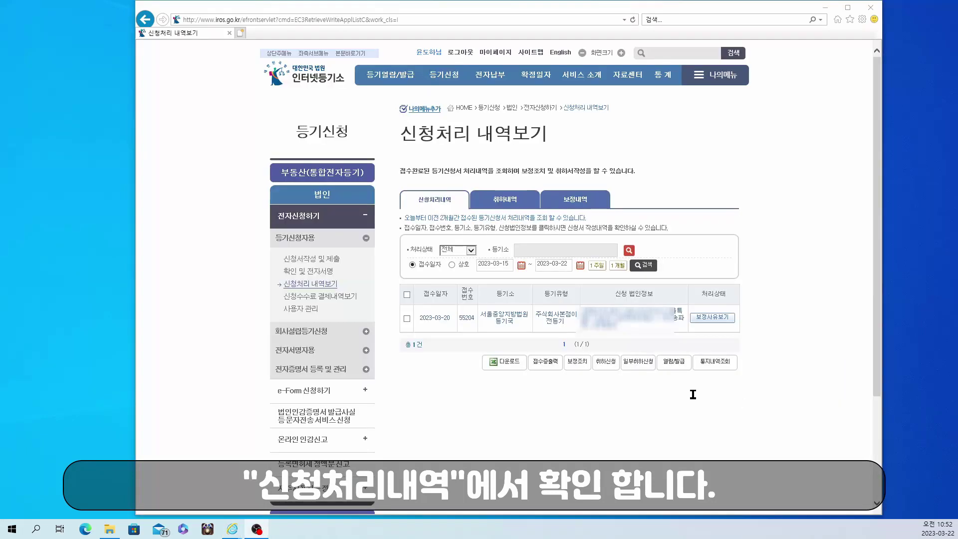
{"action": "left_click", "coordinate": [716, 320]}
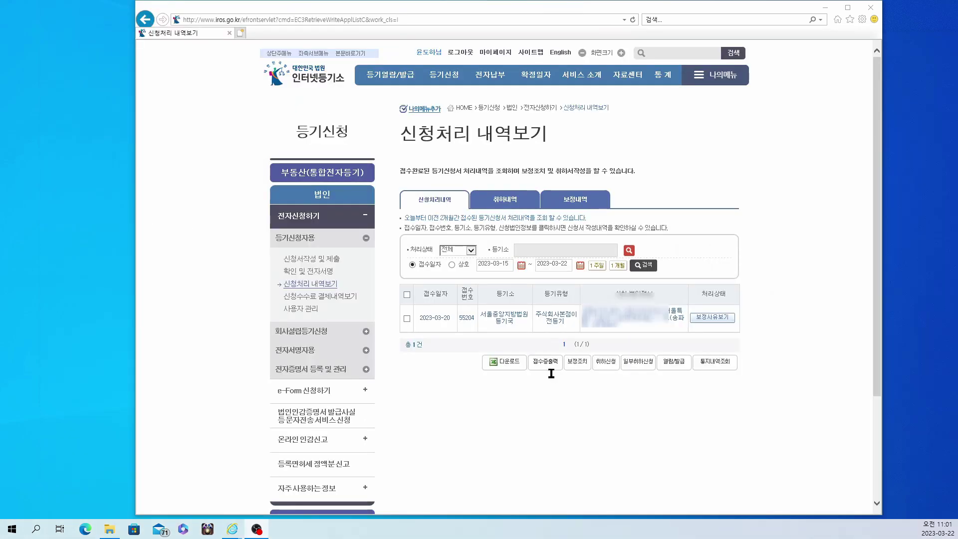
- Select the 2023-03-20 application, start 보정조치, and advance the form to step 03
{"action": "left_click", "coordinate": [578, 367]}
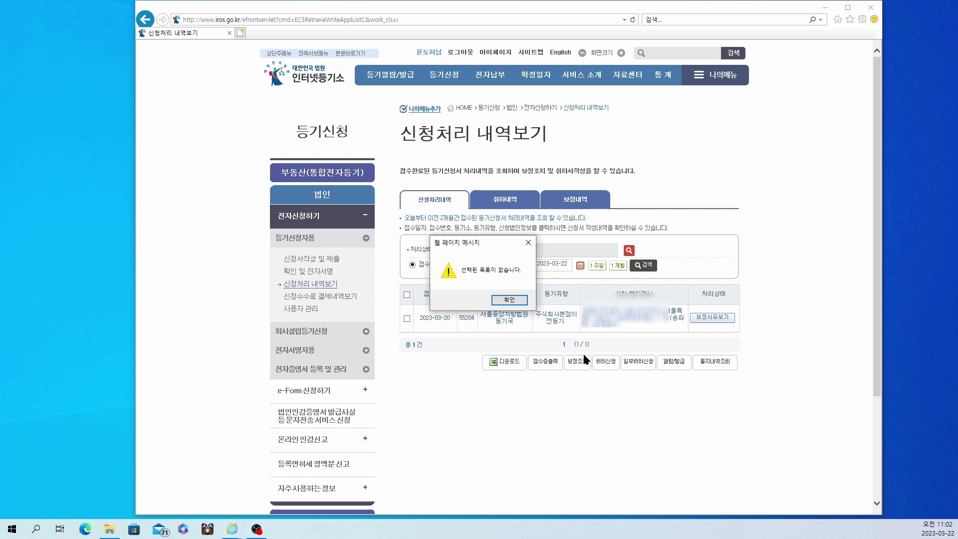
{"action": "left_click", "coordinate": [509, 299]}
{"action": "left_click", "coordinate": [407, 318]}
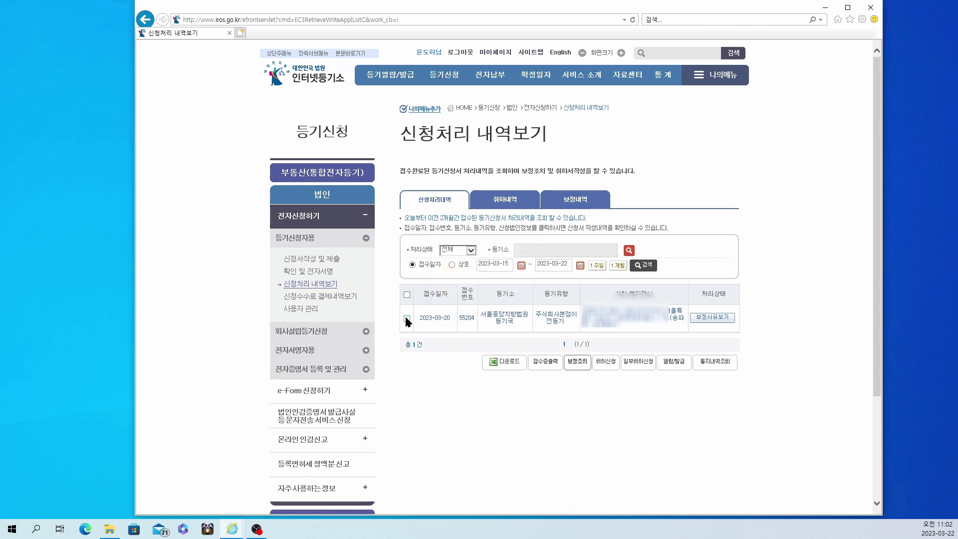
{"action": "left_click", "coordinate": [578, 362]}
{"action": "left_click", "coordinate": [709, 504]}
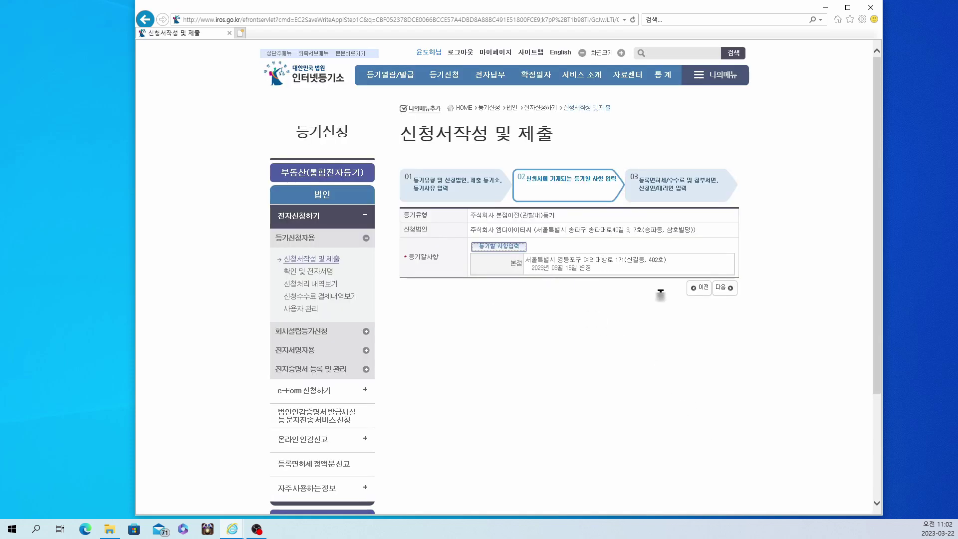
{"action": "left_click", "coordinate": [720, 289]}
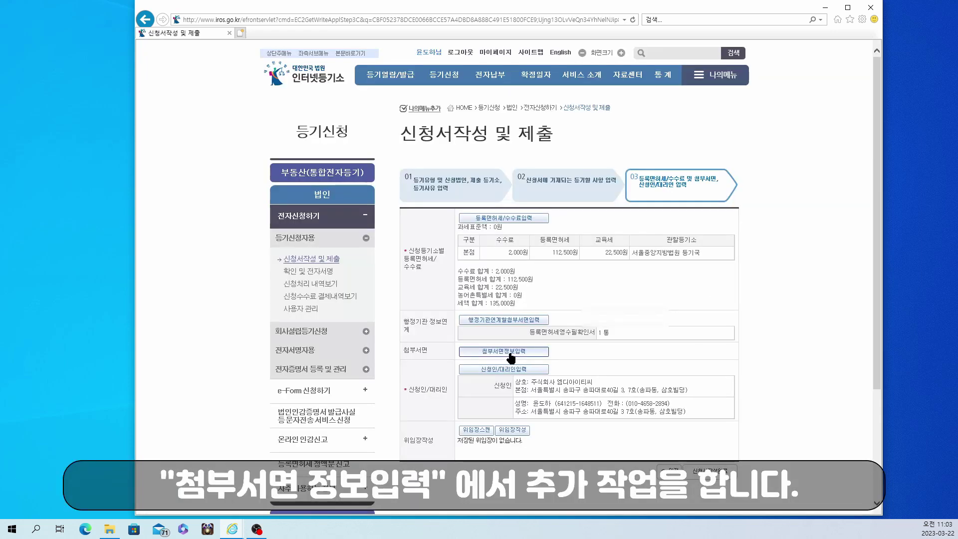
- Mark 정관 and 이사회의사록 as attached documents in 첨부서면
{"action": "left_click", "coordinate": [509, 353]}
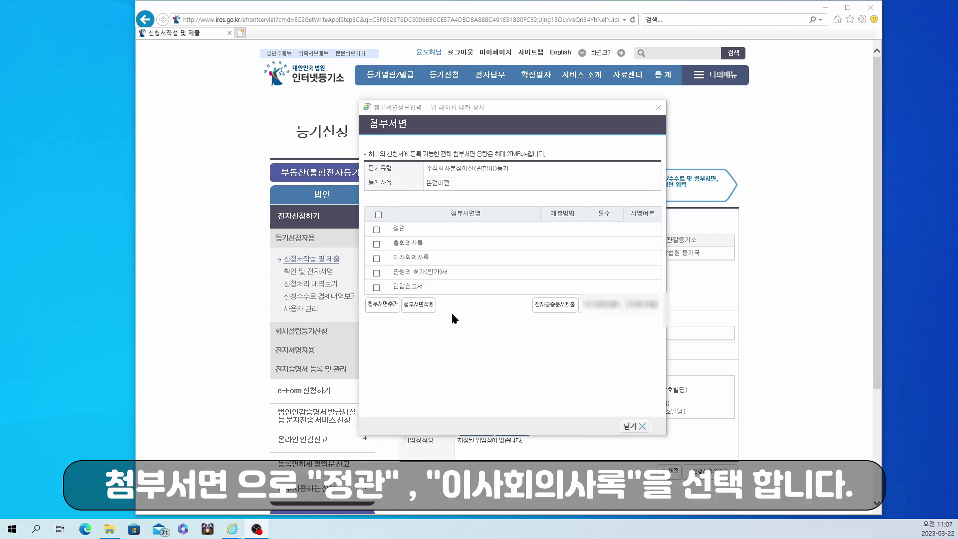
{"action": "left_click", "coordinate": [376, 229]}
{"action": "left_click", "coordinate": [377, 258]}
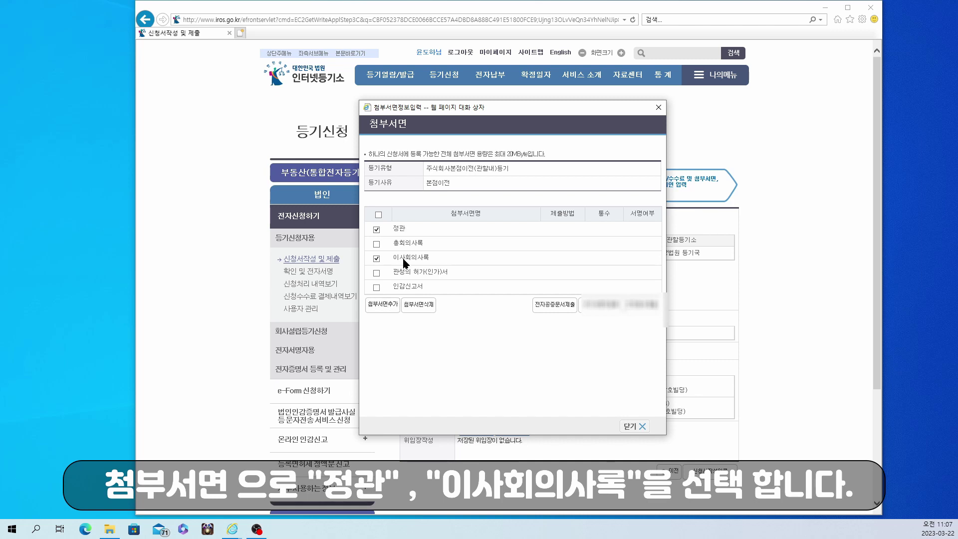
{"action": "left_click", "coordinate": [380, 305]}
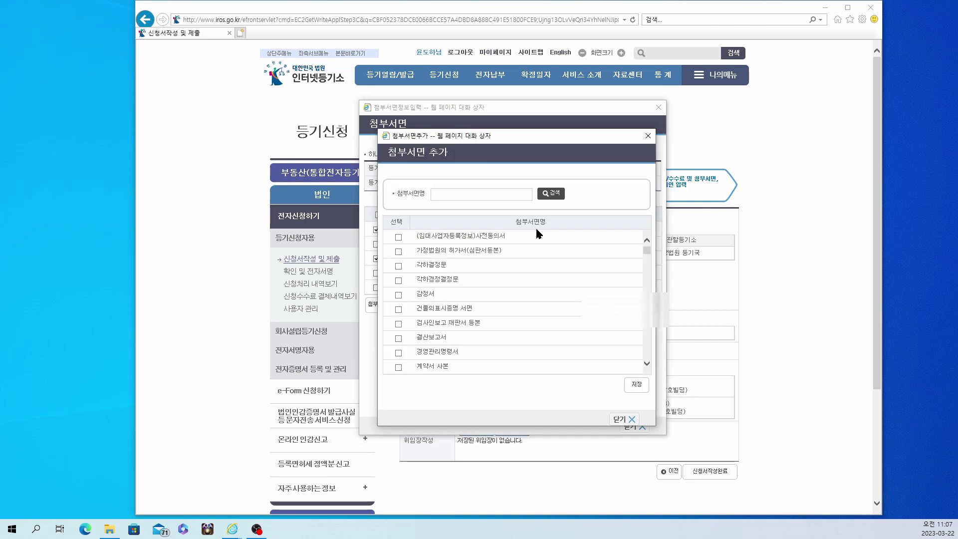
{"action": "left_click", "coordinate": [626, 423]}
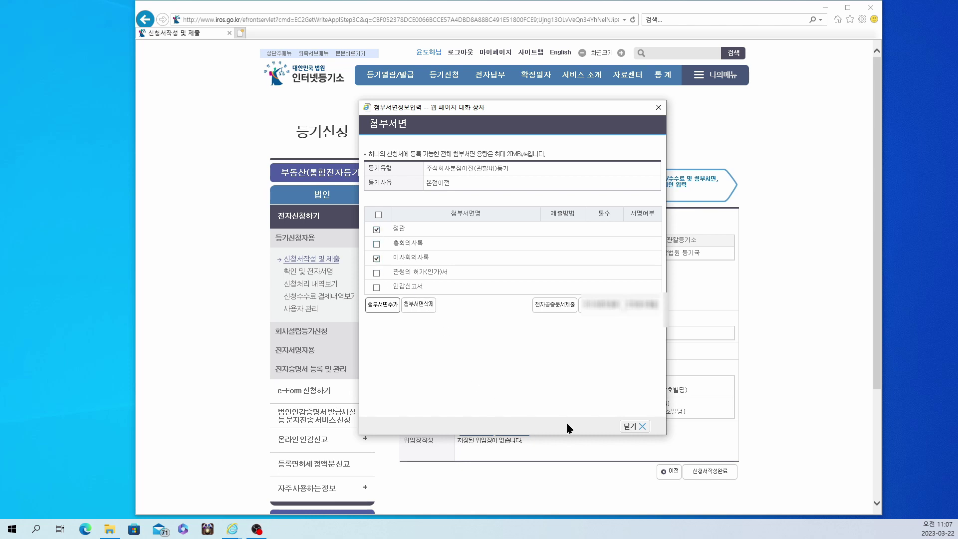
- Upload the 정관 and 이사회의사록 PDFs through 전자문서제출
{"action": "left_click", "coordinate": [643, 305]}
{"action": "left_click", "coordinate": [573, 282]}
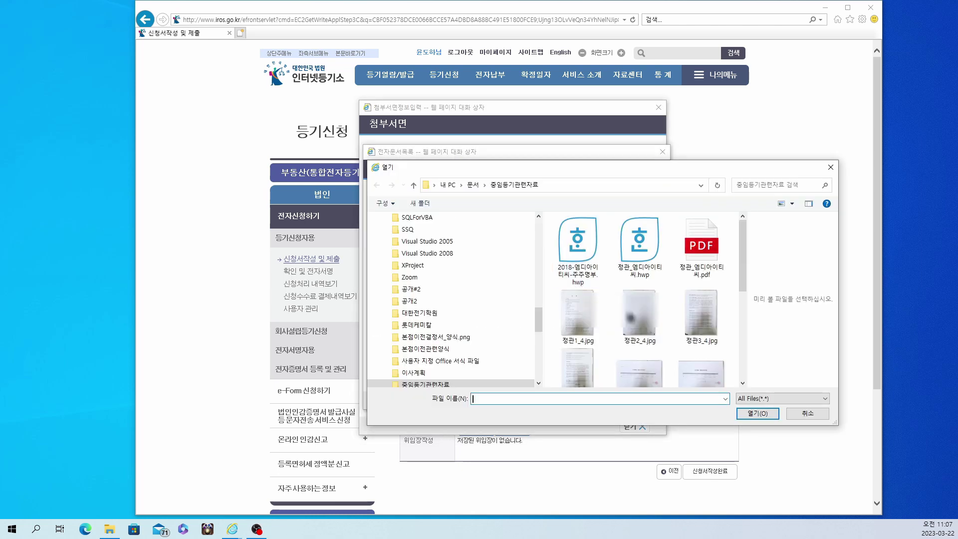
{"action": "left_click", "coordinate": [700, 245]}
{"action": "left_click", "coordinate": [753, 413]}
{"action": "left_click", "coordinate": [536, 299]}
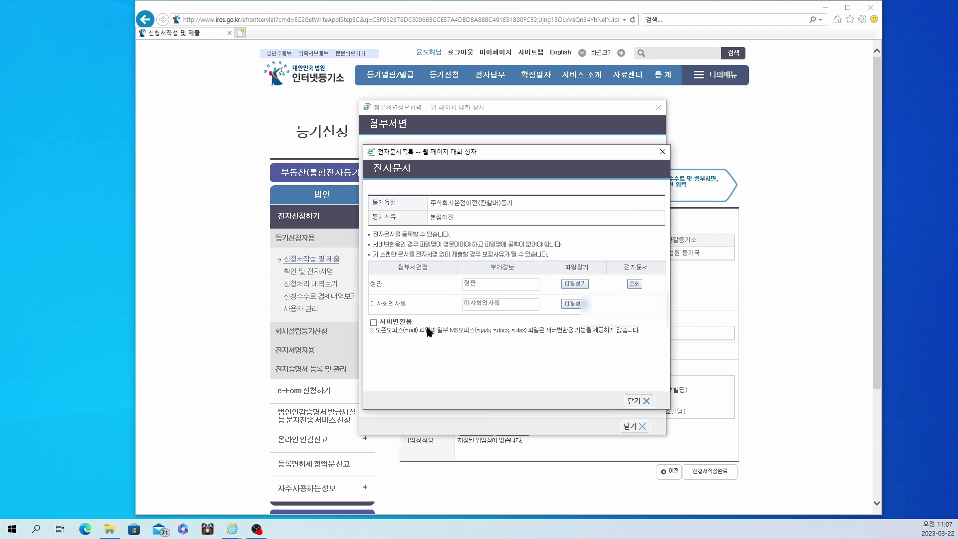
{"action": "left_click", "coordinate": [575, 305]}
{"action": "left_click", "coordinate": [437, 350]}
{"action": "left_click", "coordinate": [586, 244]}
{"action": "left_click", "coordinate": [751, 411]}
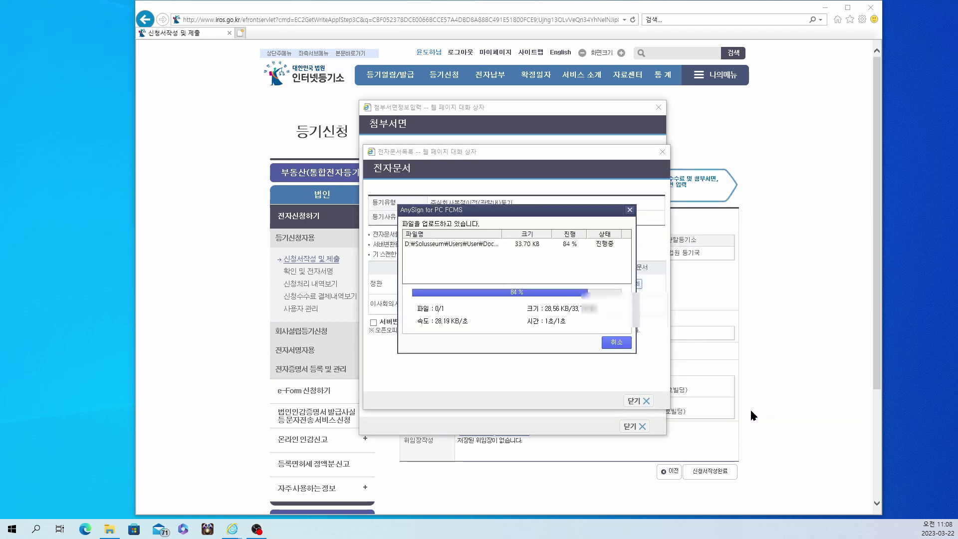
{"action": "left_click", "coordinate": [540, 299]}
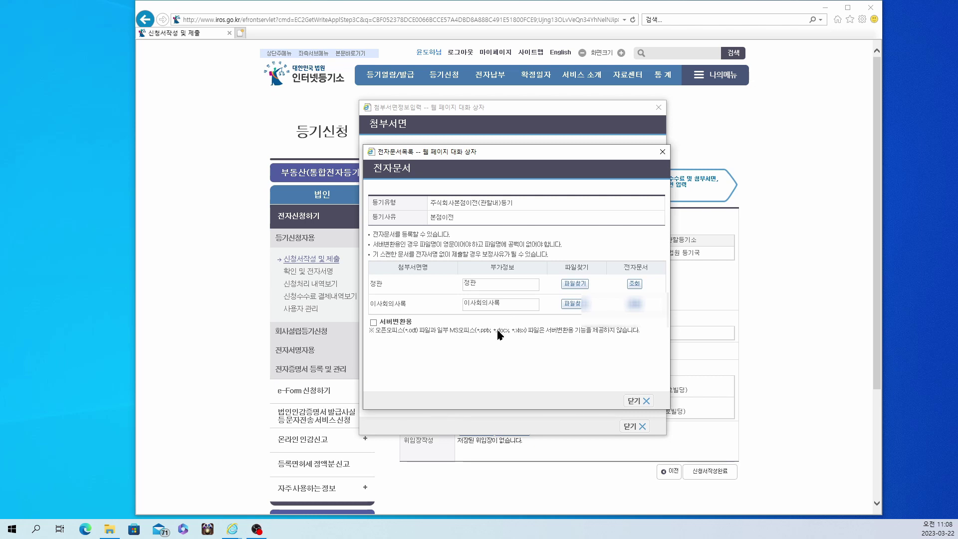
- Re-tick 정관 and 이사회의사록 and reopen the electronic documents list
{"action": "left_click", "coordinate": [633, 401]}
{"action": "left_click", "coordinate": [641, 305]}
{"action": "left_click", "coordinate": [532, 299]}
{"action": "left_click", "coordinate": [377, 229]}
{"action": "left_click", "coordinate": [377, 258]}
{"action": "left_click", "coordinate": [640, 305]}
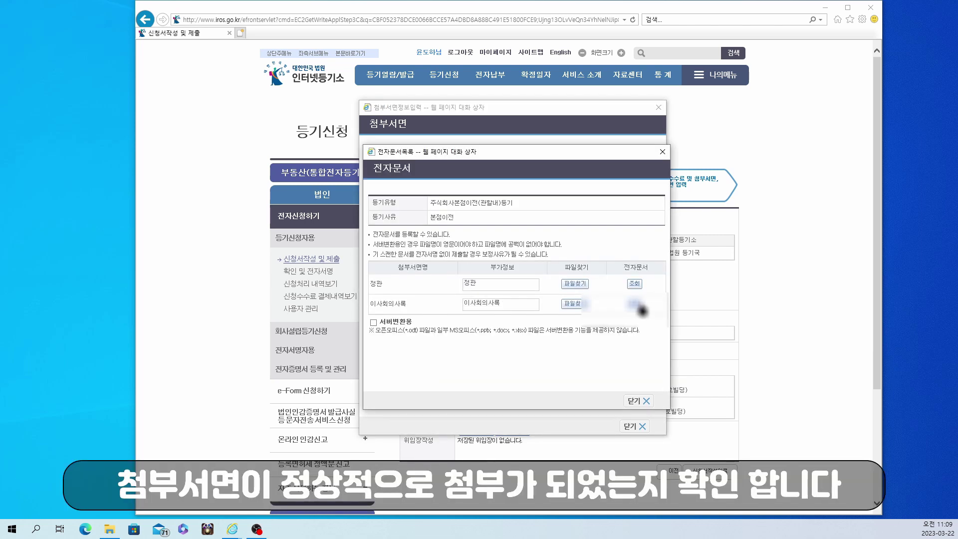
- Preview both uploaded PDFs, then close attachments and return to the application
{"action": "left_click", "coordinate": [634, 283]}
{"action": "left_click", "coordinate": [635, 306]}
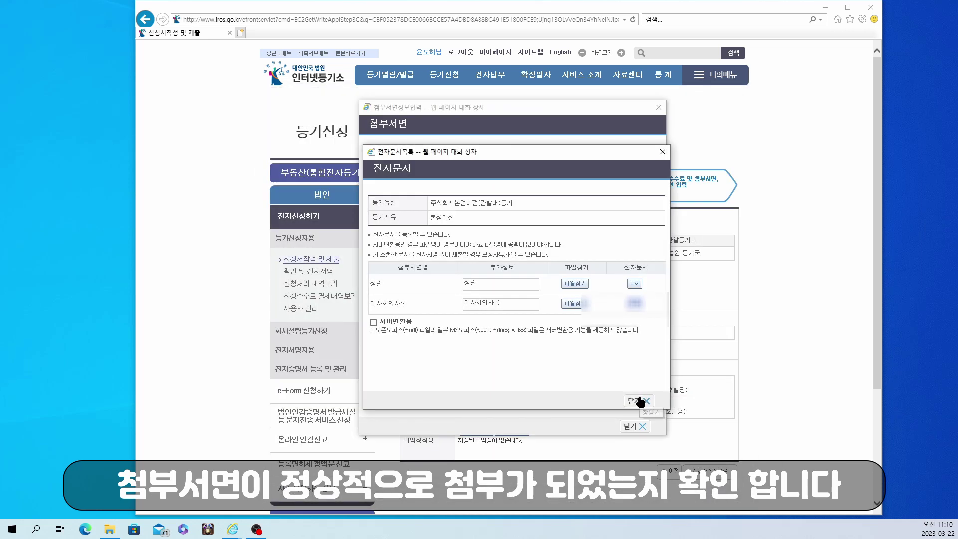
{"action": "left_click", "coordinate": [638, 400]}
{"action": "left_click", "coordinate": [636, 425]}
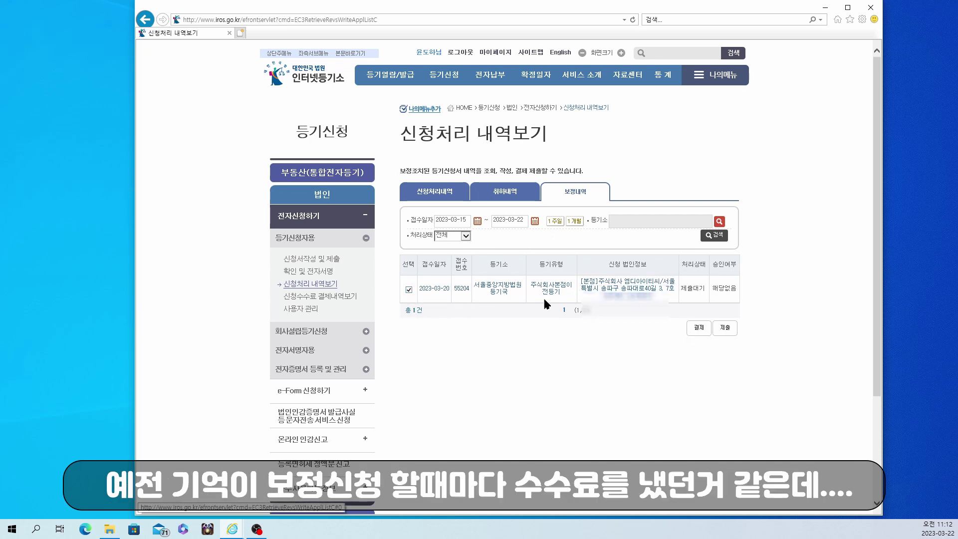
- Confirm the correction's fee is already paid and open the application review for submission
{"action": "left_click", "coordinate": [705, 329]}
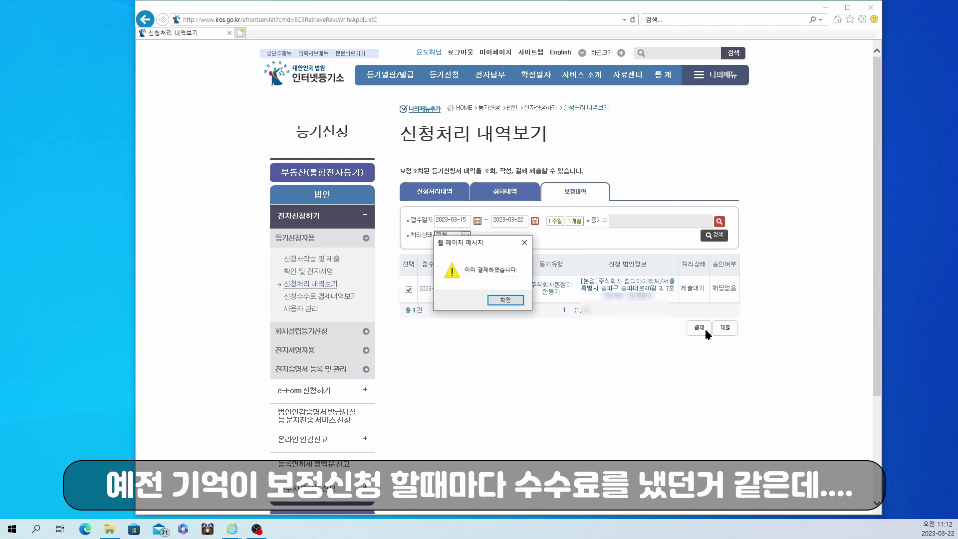
{"action": "left_click", "coordinate": [509, 300]}
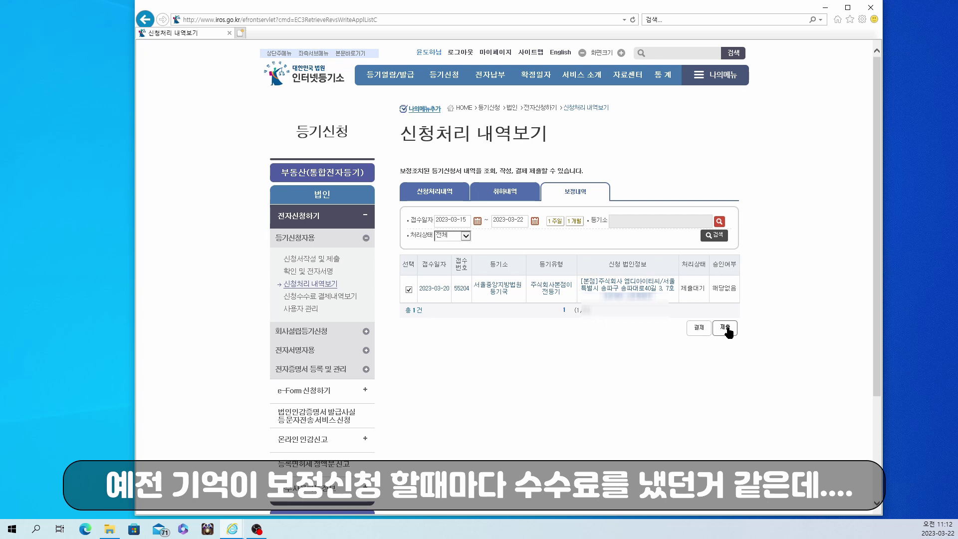
{"action": "left_click", "coordinate": [726, 328]}
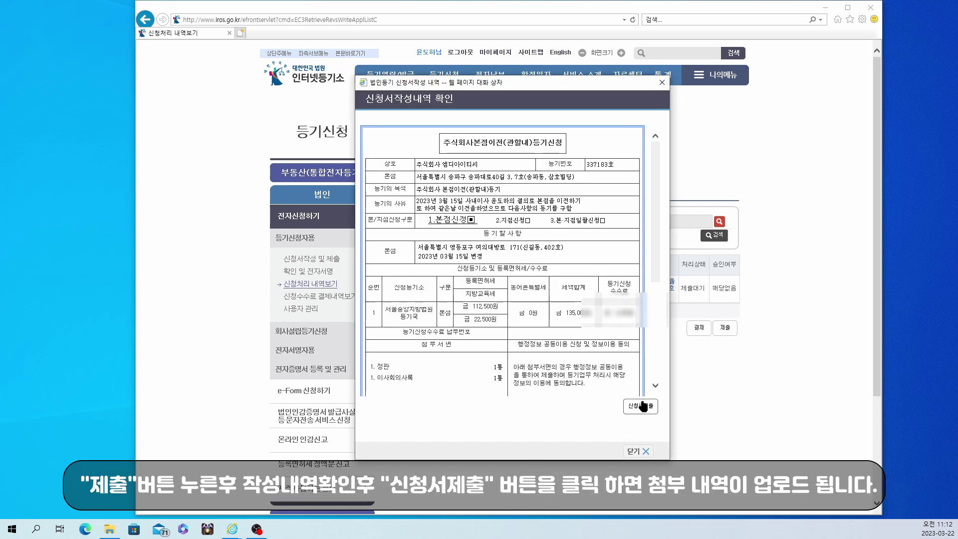
- Resubmit the corrected application signed with the USB-drive certificate and its password
{"action": "left_click", "coordinate": [642, 405]}
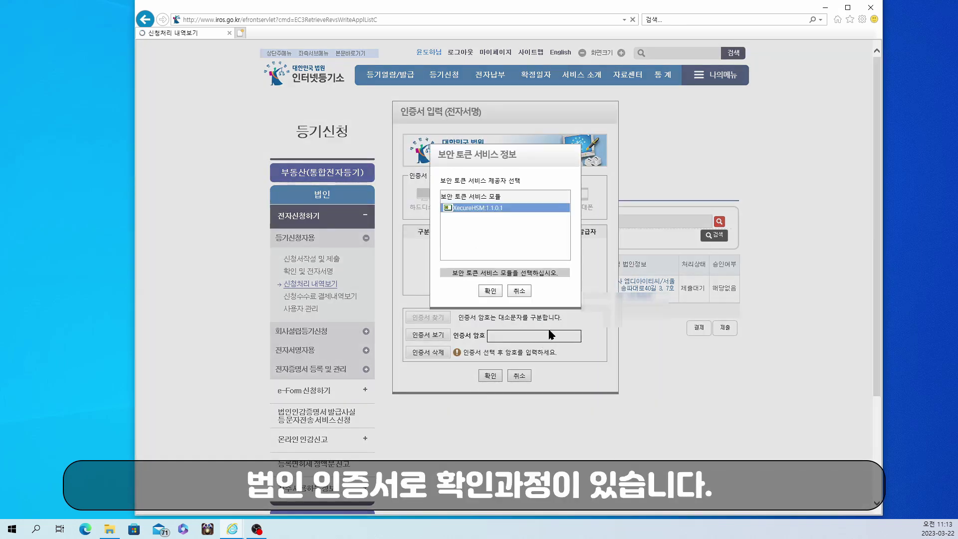
{"action": "left_click", "coordinate": [491, 291]}
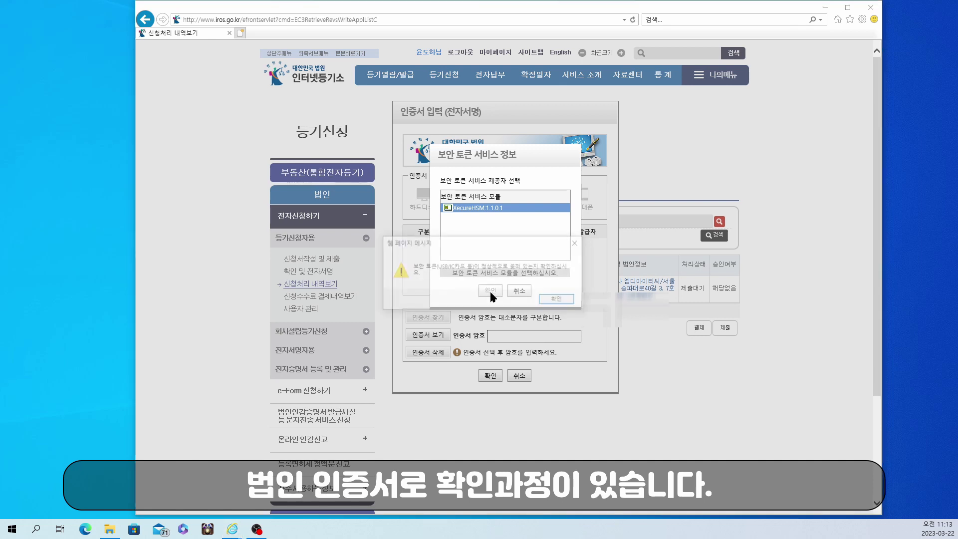
{"action": "left_click", "coordinate": [561, 300]}
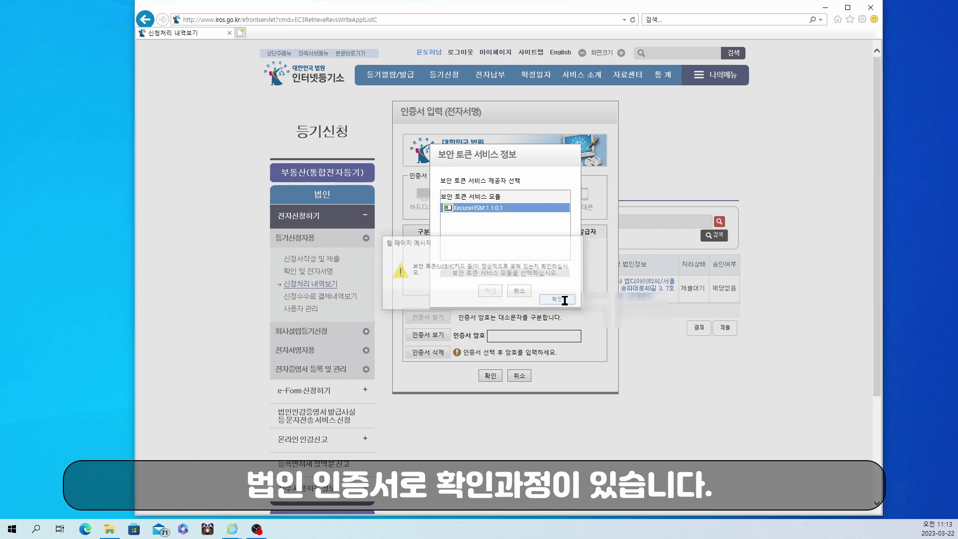
{"action": "left_click", "coordinate": [477, 205]}
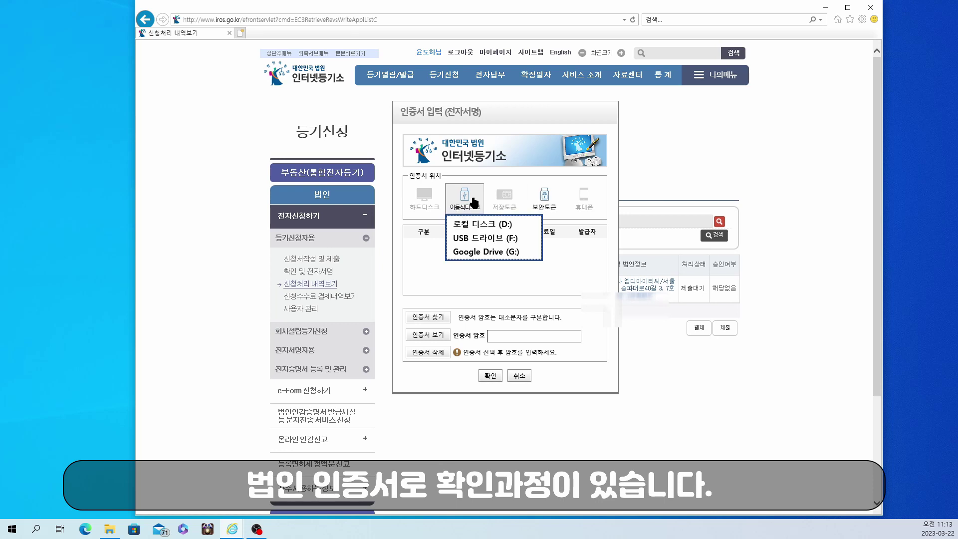
{"action": "left_click", "coordinate": [483, 239]}
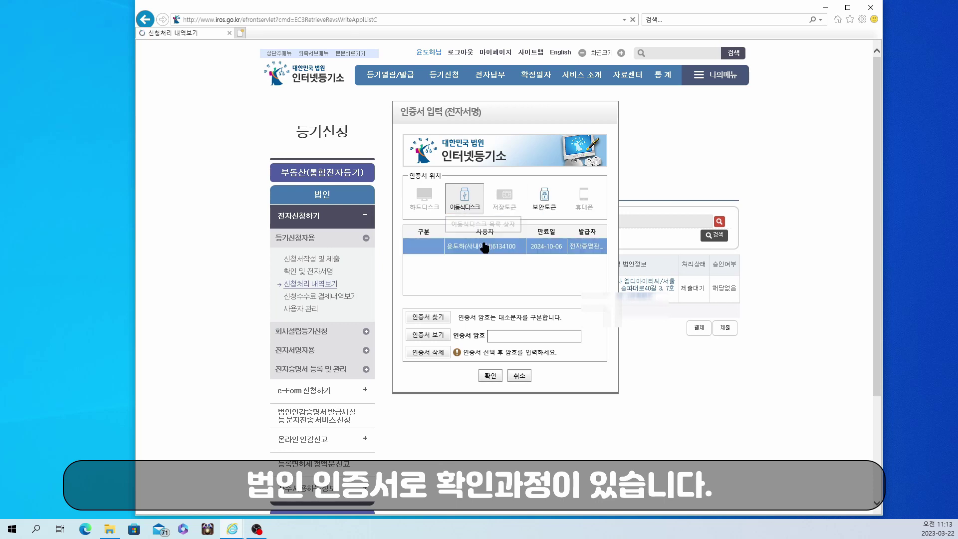
{"action": "left_click", "coordinate": [507, 336]}
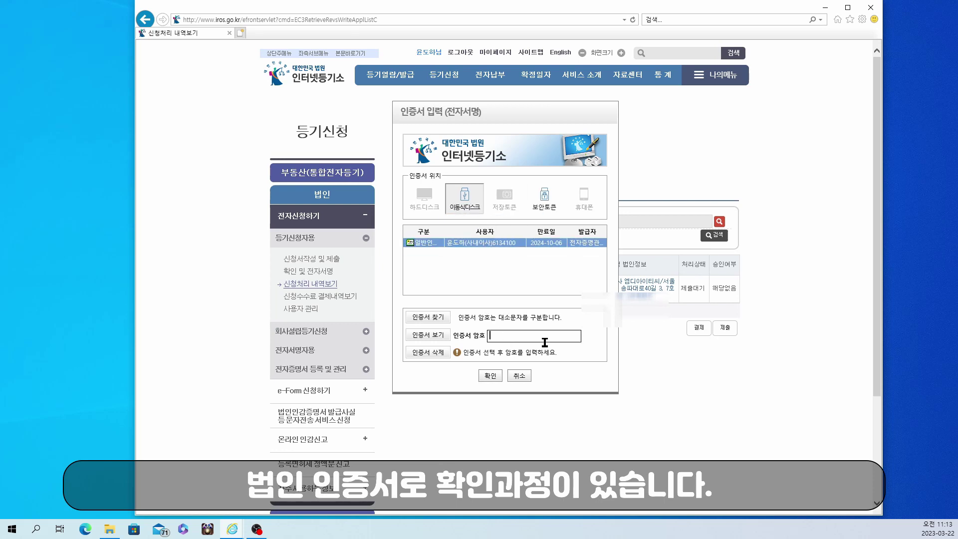
{"action": "type", "text": "**********"}
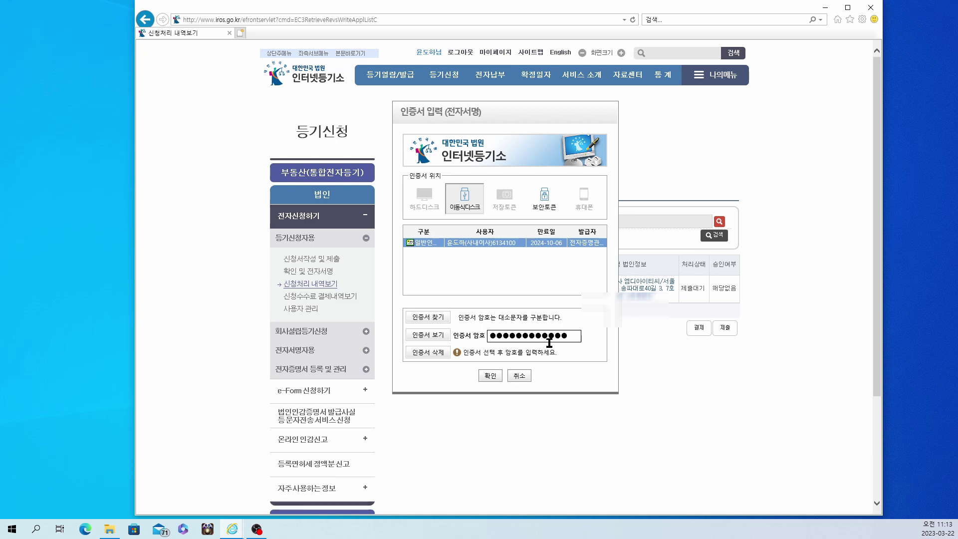
{"action": "left_click", "coordinate": [491, 375]}
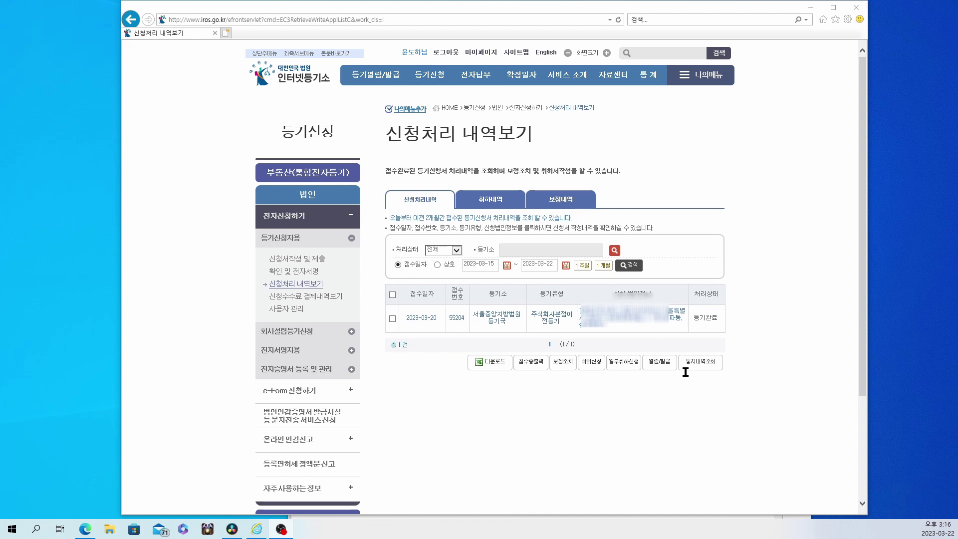
- Search 법인 열람 for 주식회사 '엠디아이티씨' at 서울중앙지방법원 등기국
{"action": "left_click", "coordinate": [371, 80]}
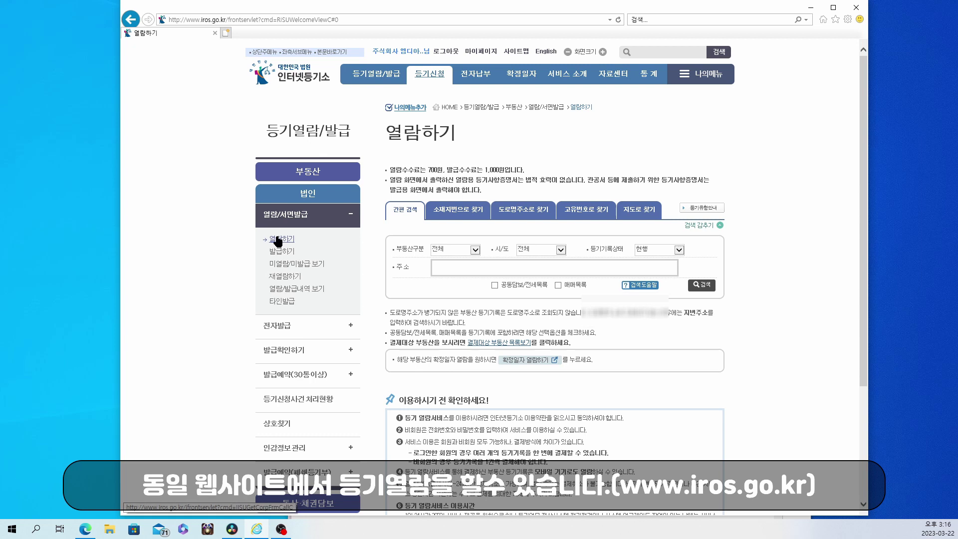
{"action": "left_click", "coordinate": [279, 240]}
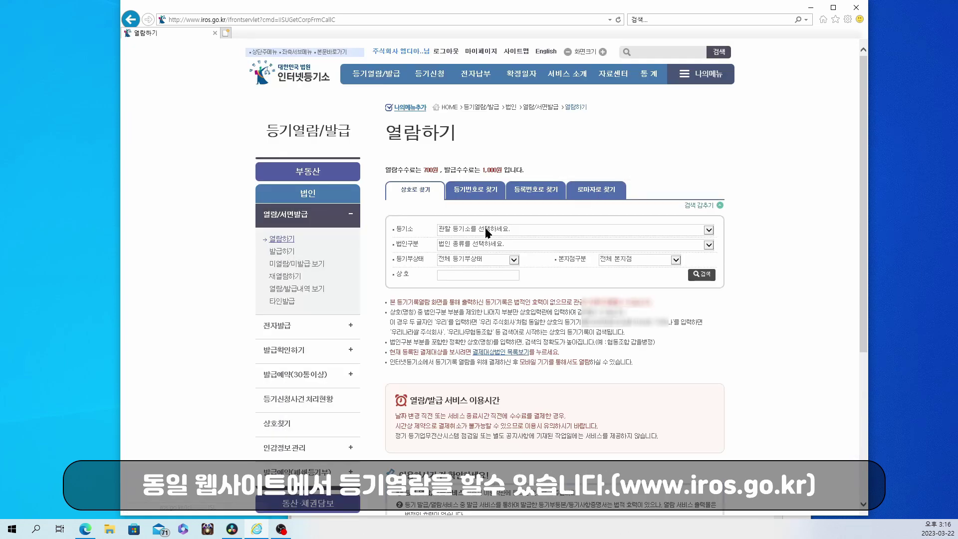
{"action": "left_click", "coordinate": [485, 229]}
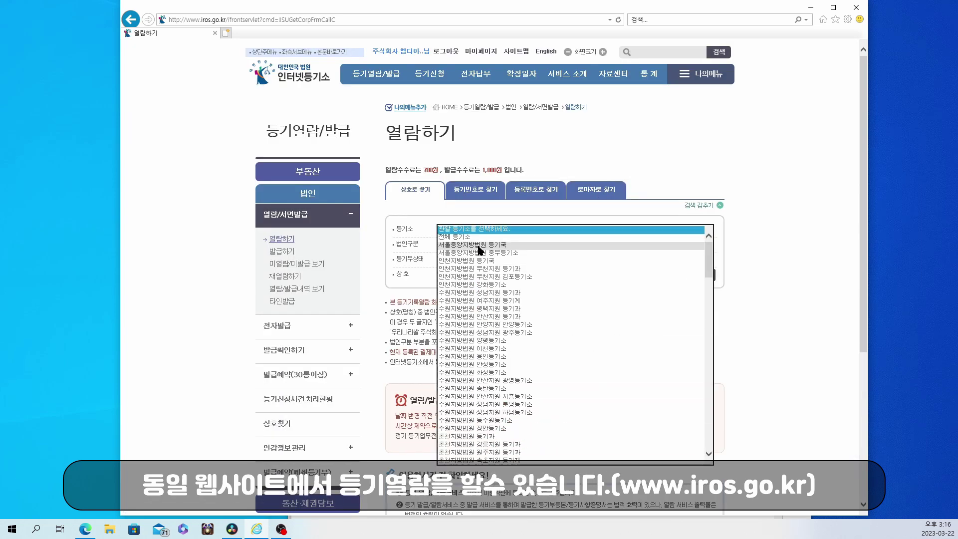
{"action": "left_click", "coordinate": [479, 245]}
{"action": "left_click", "coordinate": [479, 247]}
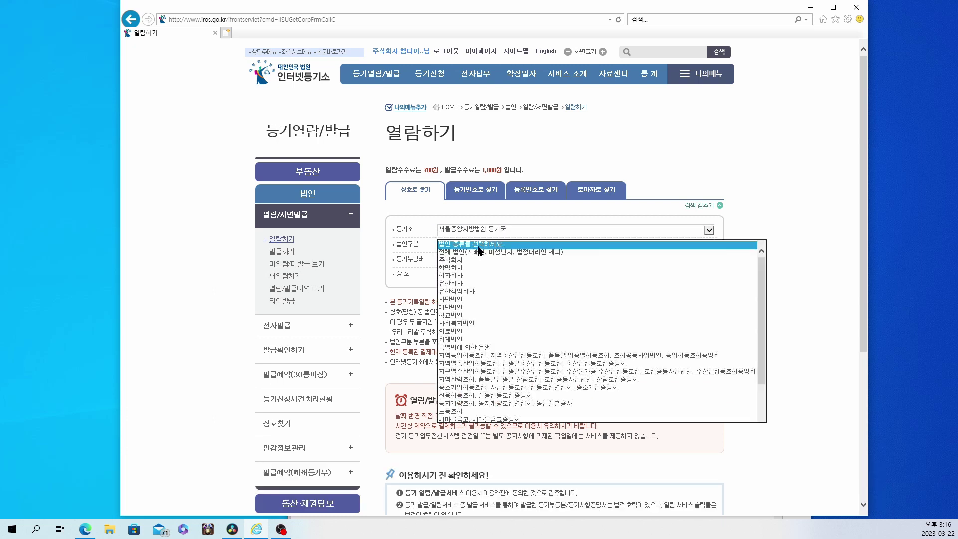
{"action": "left_click", "coordinate": [463, 265]}
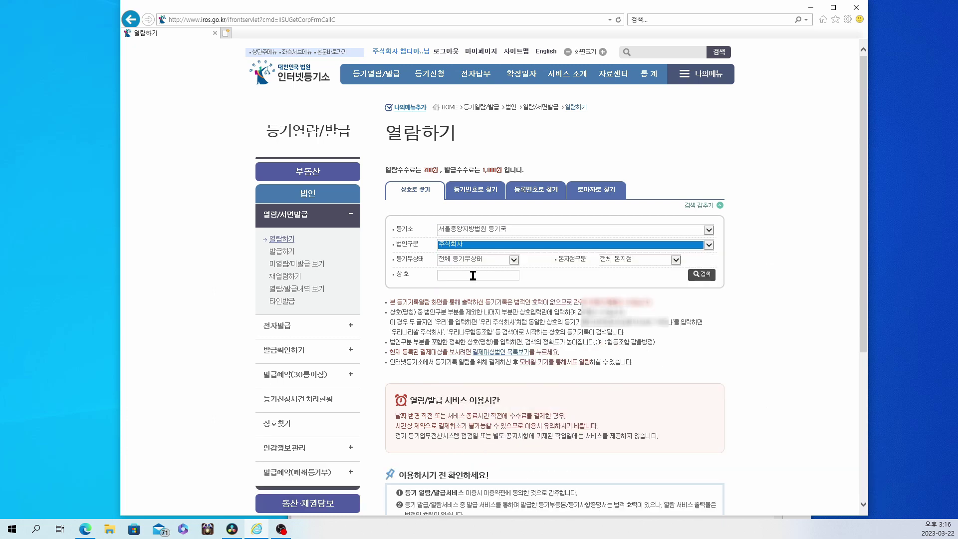
{"action": "left_click", "coordinate": [472, 275]}
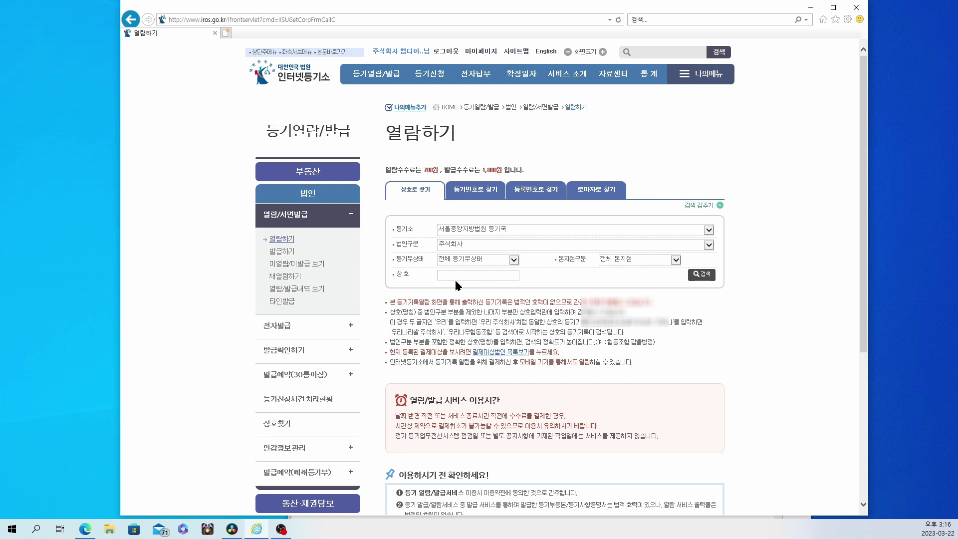
{"action": "type", "text": "엠디"}
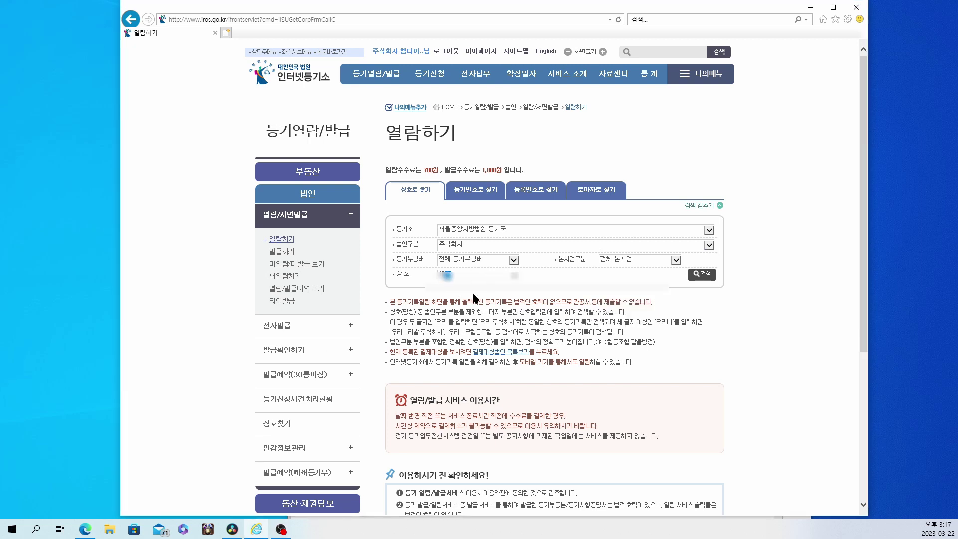
{"action": "type", "text": "아이티씨"}
{"action": "left_click", "coordinate": [698, 275]}
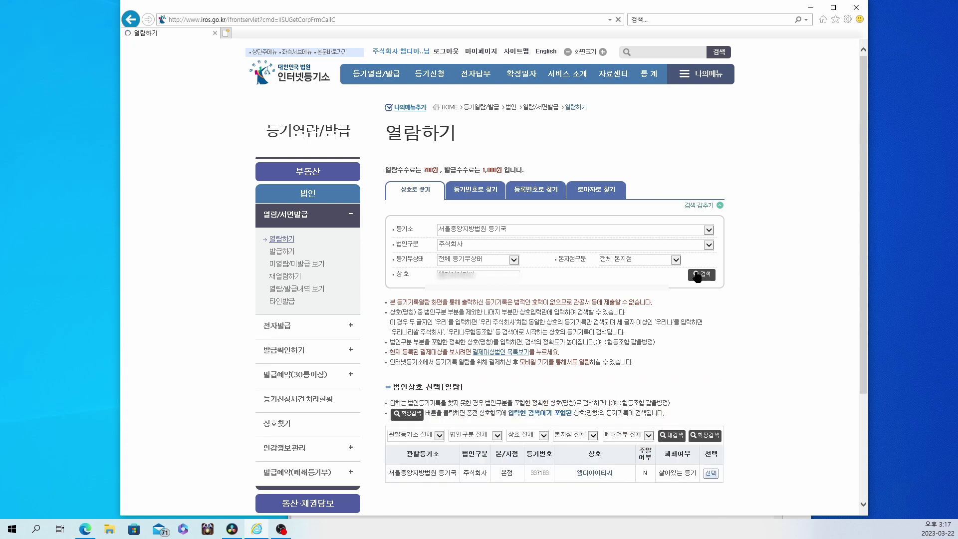
- Select the 엠디아이티씨 record and advance to the 등록번호 공개여부 step
{"action": "left_click", "coordinate": [710, 473]}
{"action": "scroll", "coordinate": [744, 416], "scroll_direction": "down", "scroll_amount": 3}
{"action": "left_click", "coordinate": [711, 369]}
{"action": "scroll", "coordinate": [716, 369], "scroll_direction": "down", "scroll_amount": 7}
{"action": "left_click", "coordinate": [714, 367]}
{"action": "scroll", "coordinate": [712, 350], "scroll_direction": "down", "scroll_amount": 3}
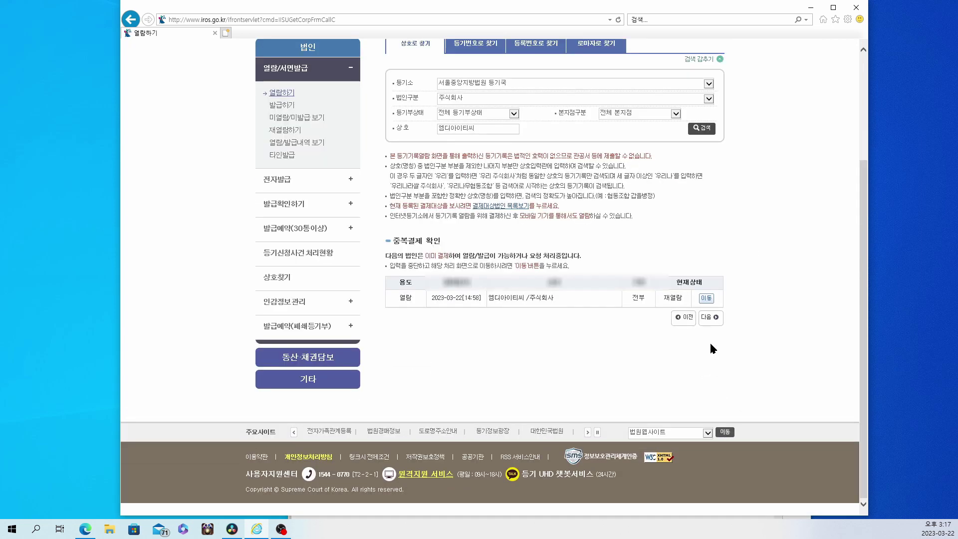
{"action": "left_click", "coordinate": [710, 317]}
{"action": "left_click", "coordinate": [514, 318]}
{"action": "scroll", "coordinate": [776, 257], "scroll_direction": "down", "scroll_amount": 5}
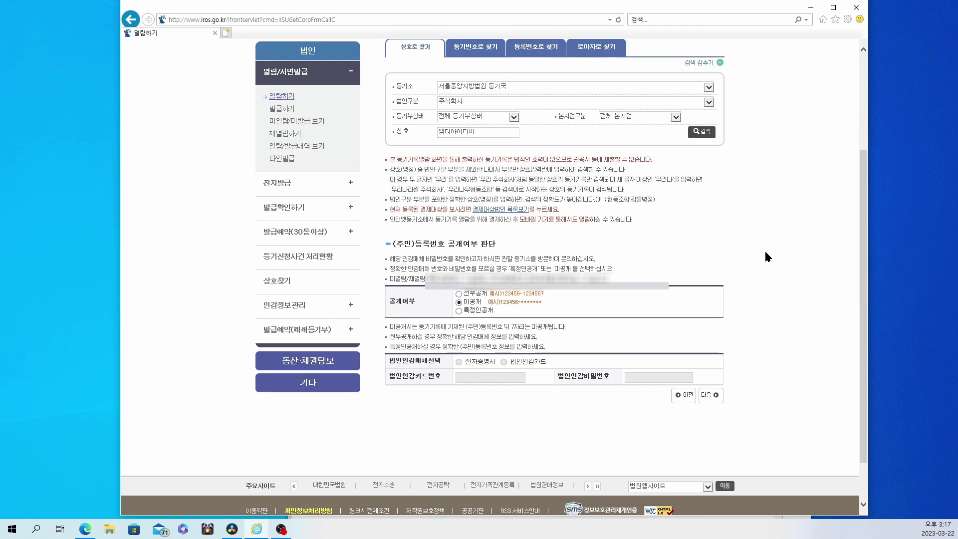
- Open the 엠디아이티씨 주식회사 등기사항전부증명서 for viewing from the 재열람하기 list
{"action": "left_click", "coordinate": [711, 395]}
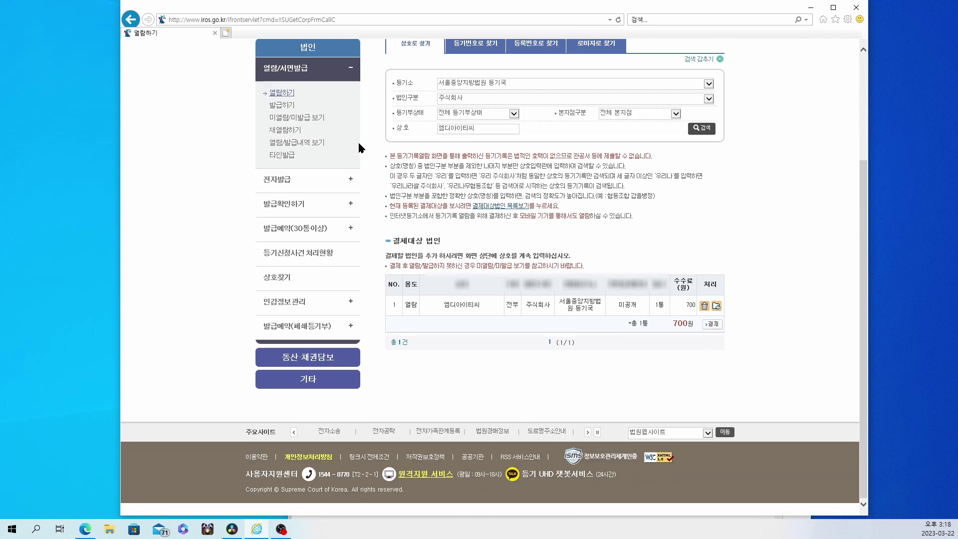
{"action": "left_click", "coordinate": [285, 129]}
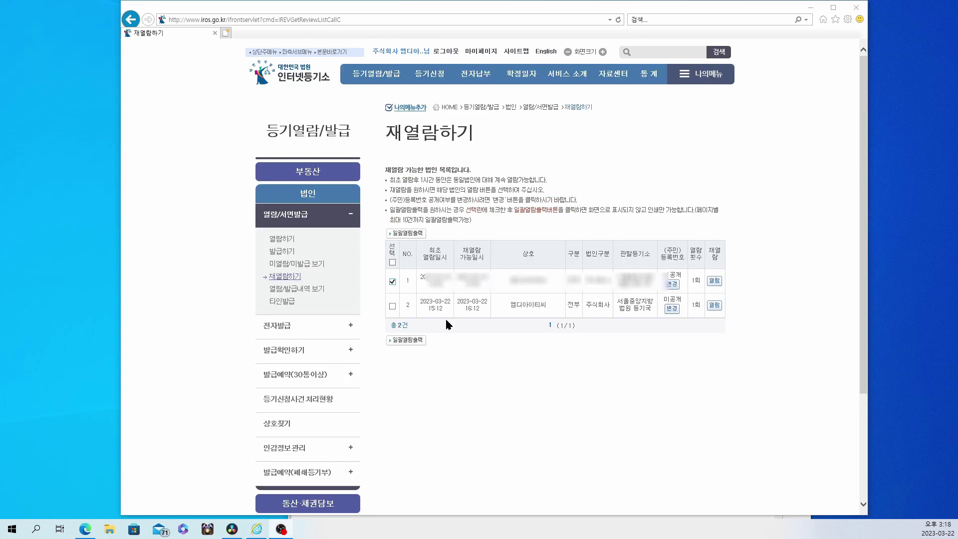
{"action": "left_click", "coordinate": [714, 281]}
{"action": "left_click", "coordinate": [500, 287]}
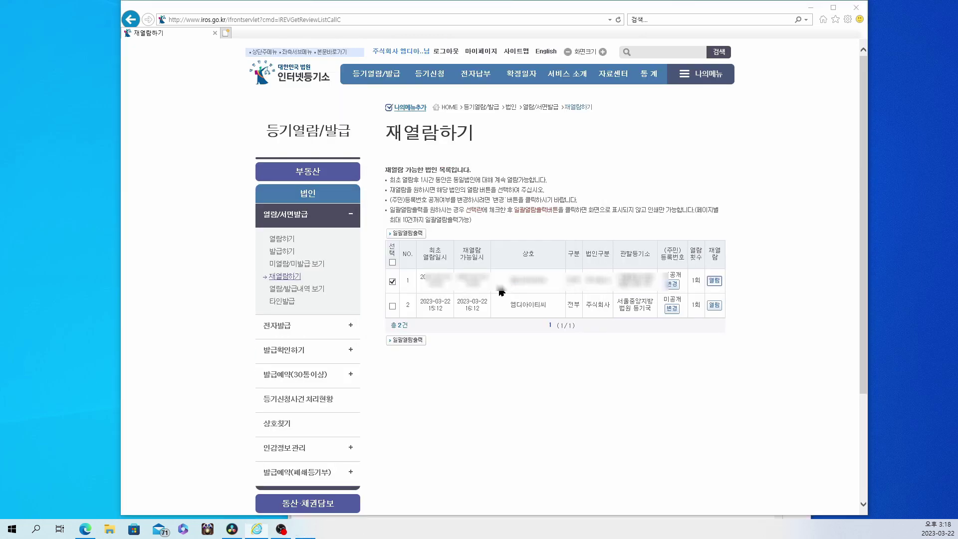